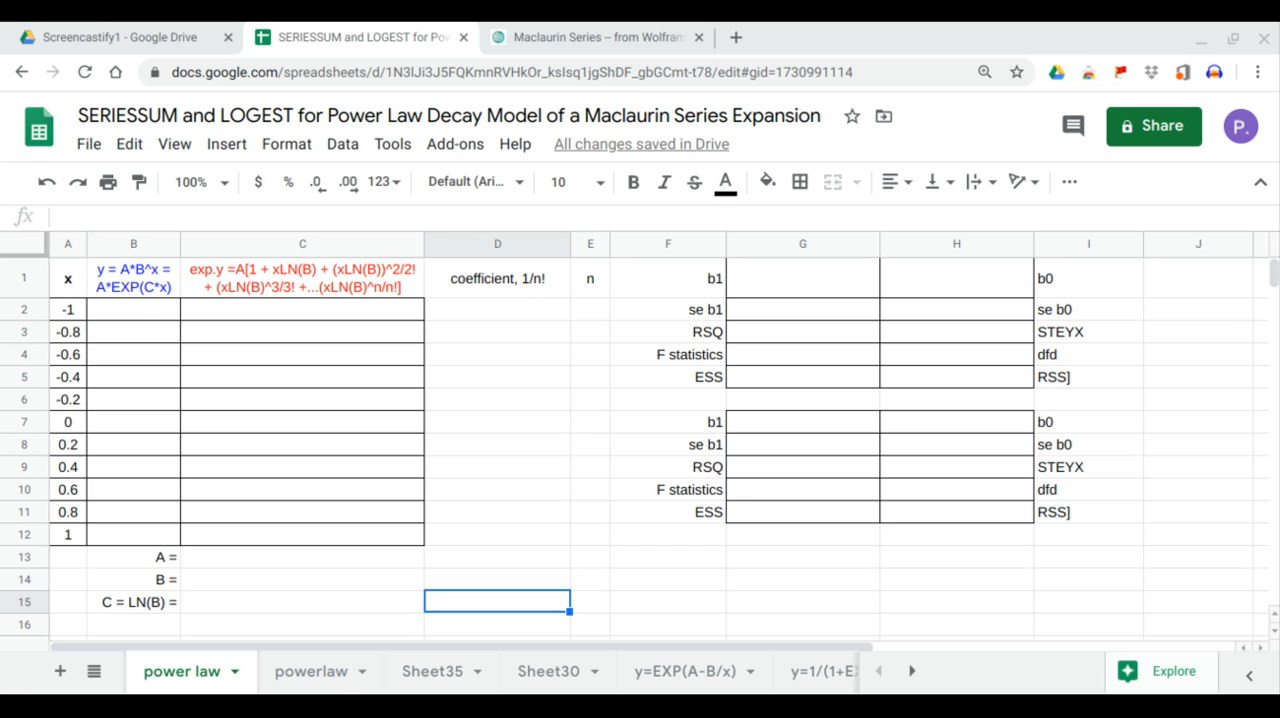
click(145, 289)
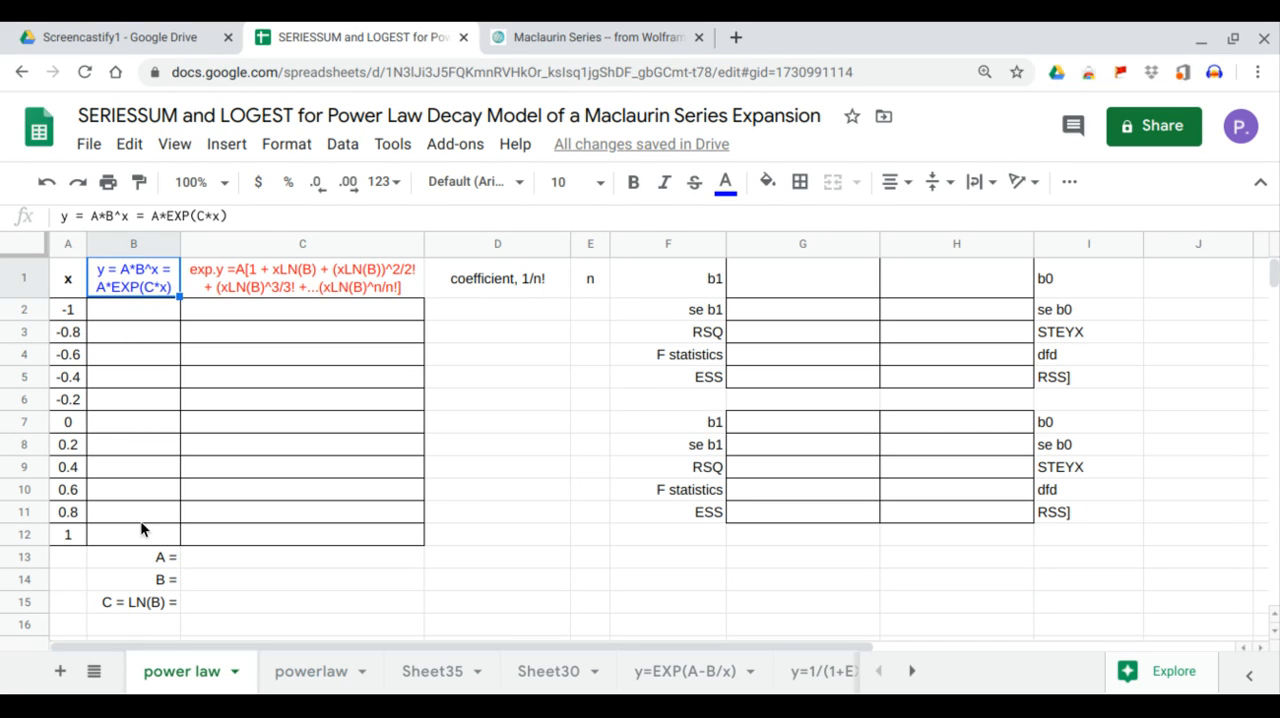
click(113, 312)
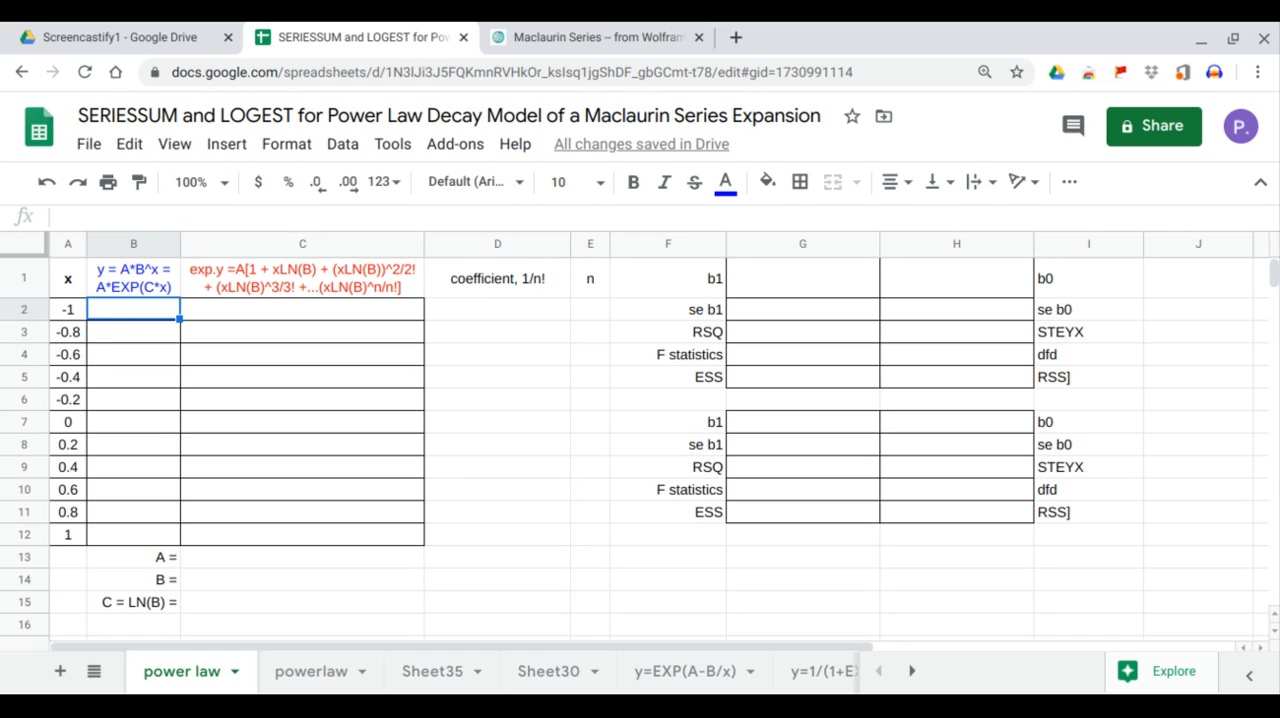
drag(70, 309, 68, 558)
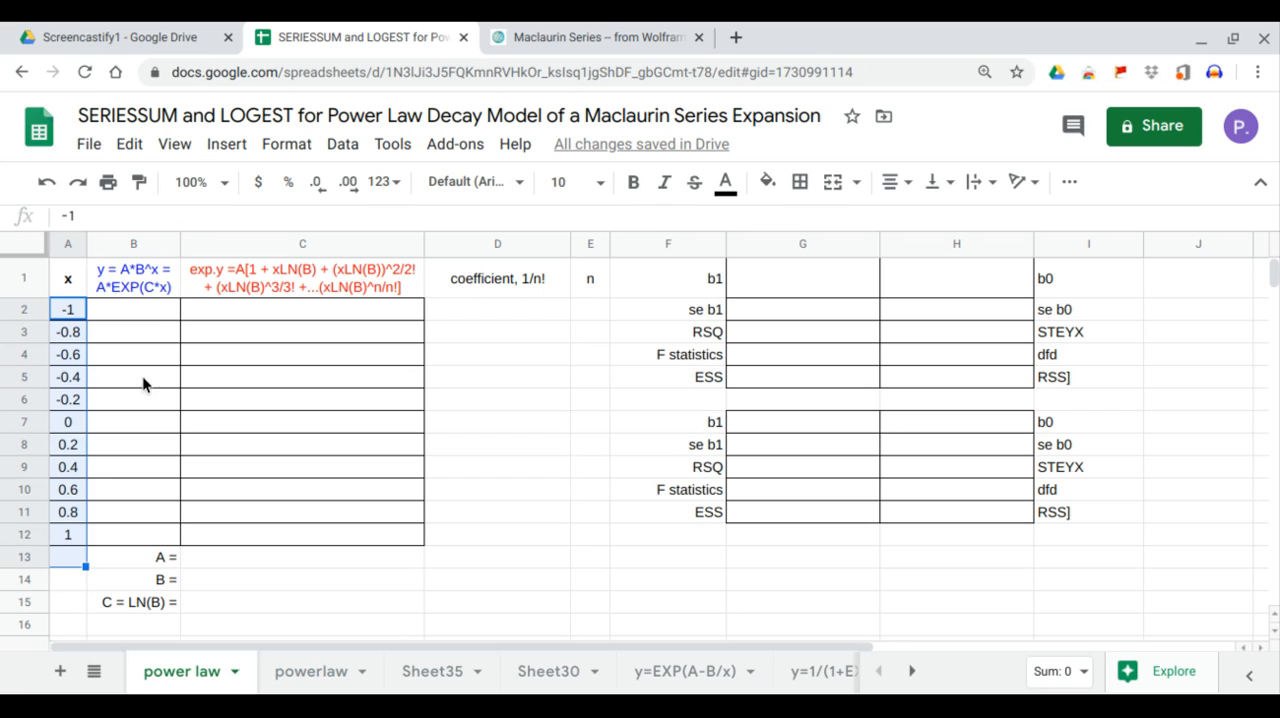
click(157, 311)
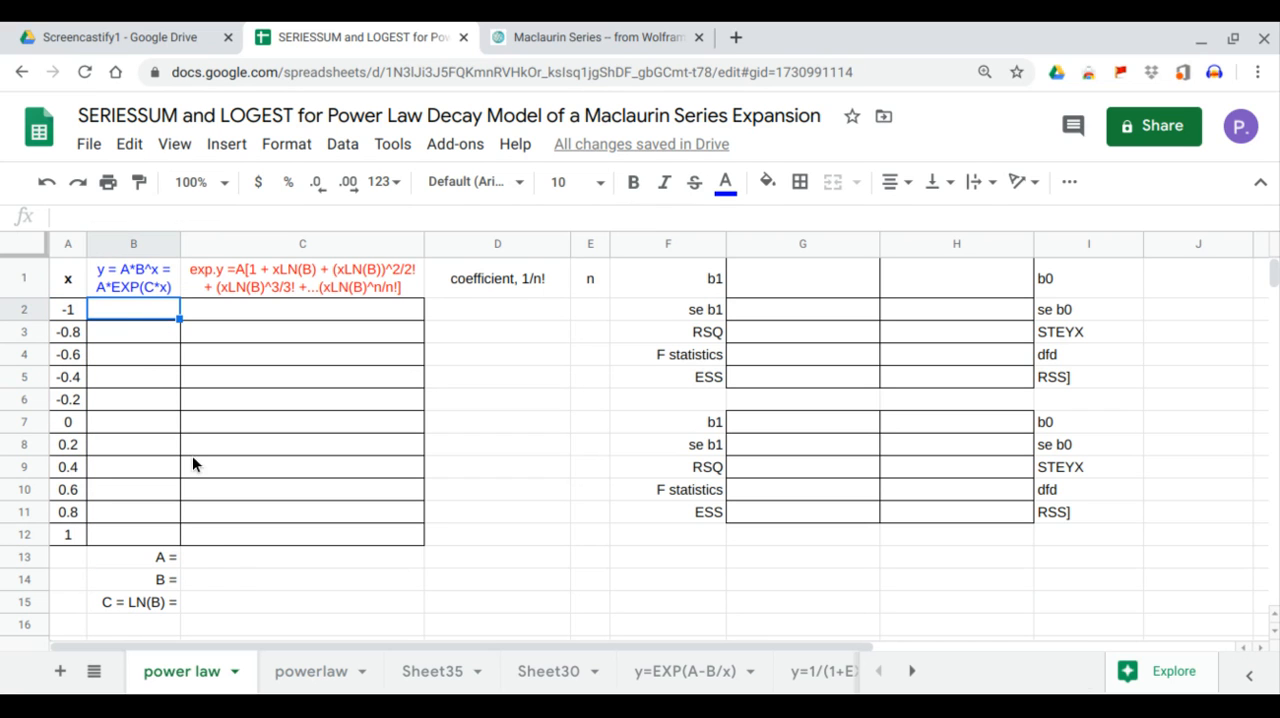
Enter the model parameters A = 3 in C13 and B = 0.3 in C14.
click(229, 563)
text(3)
key(Return)
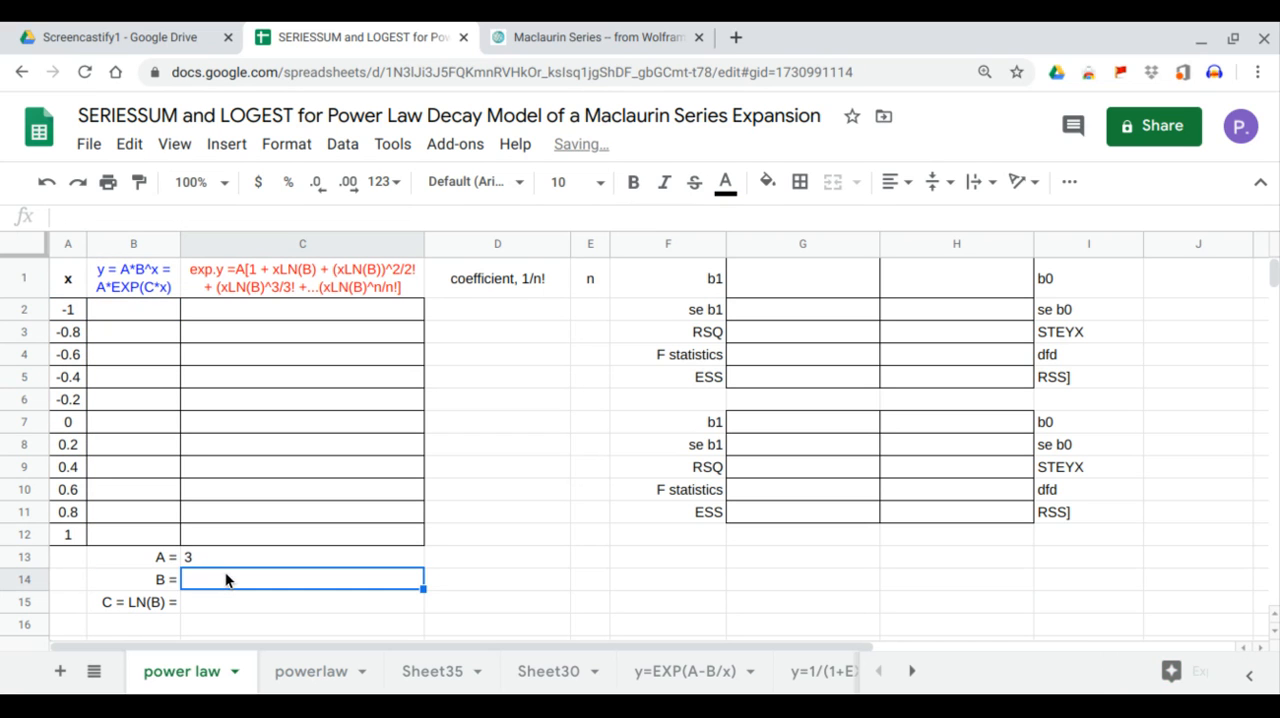
text(.3)
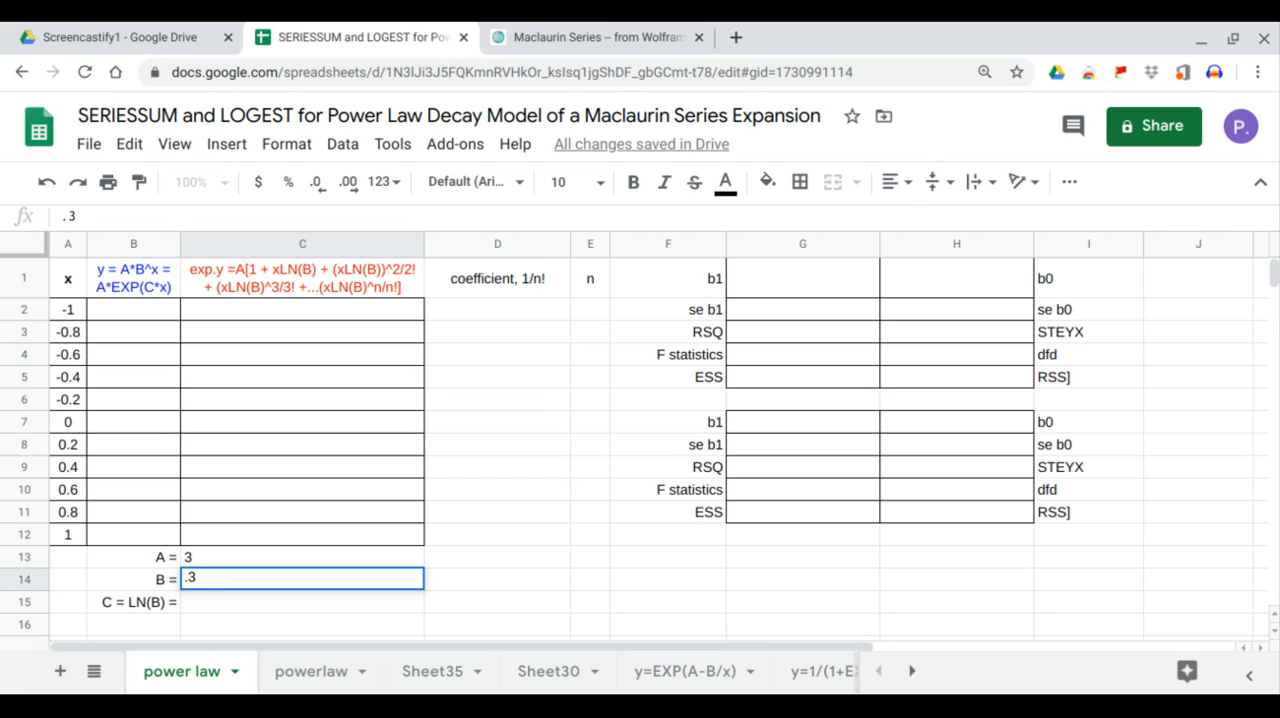
key(Return)
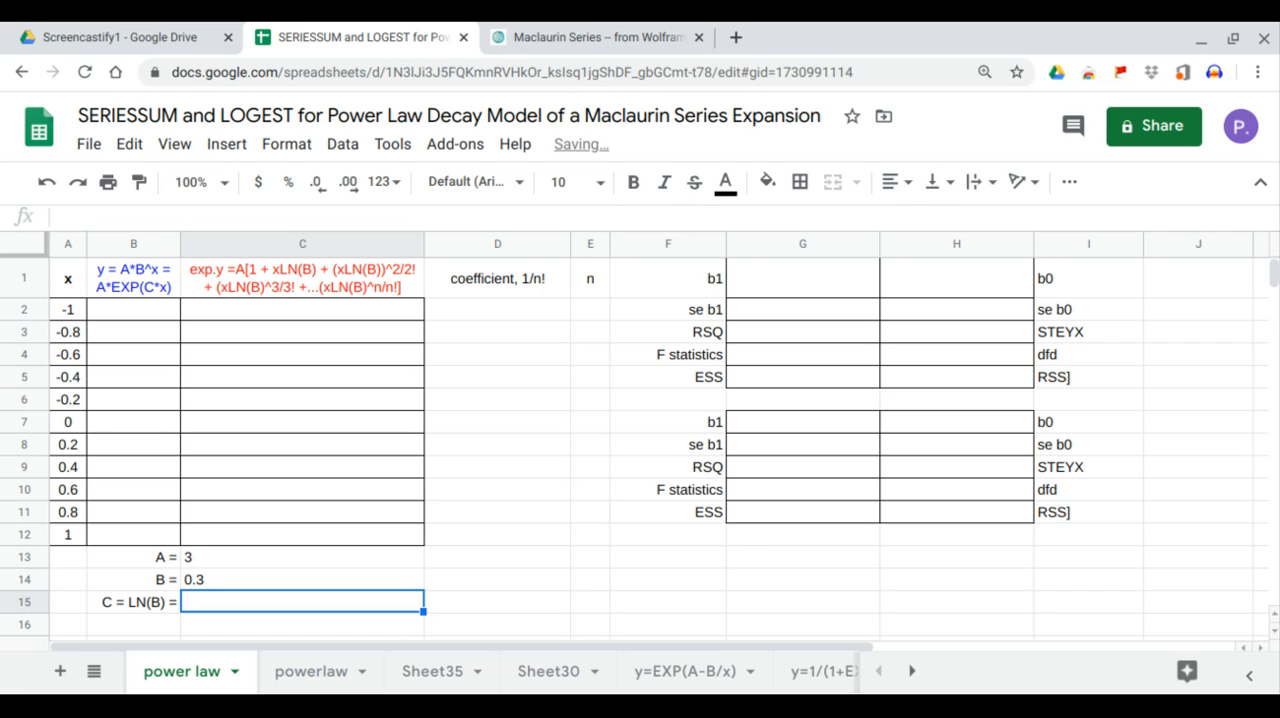
Calculate C in C15 as the natural logarithm of B with =LN(C14).
text(=)
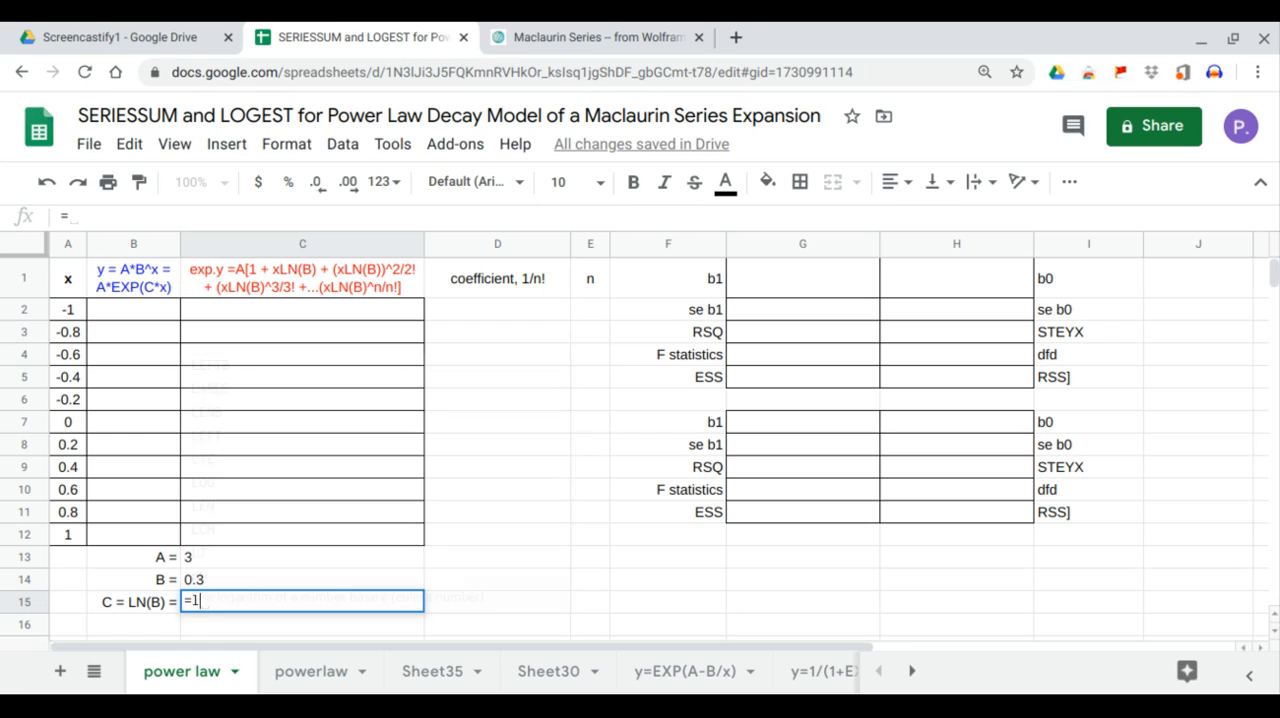
text(LN()
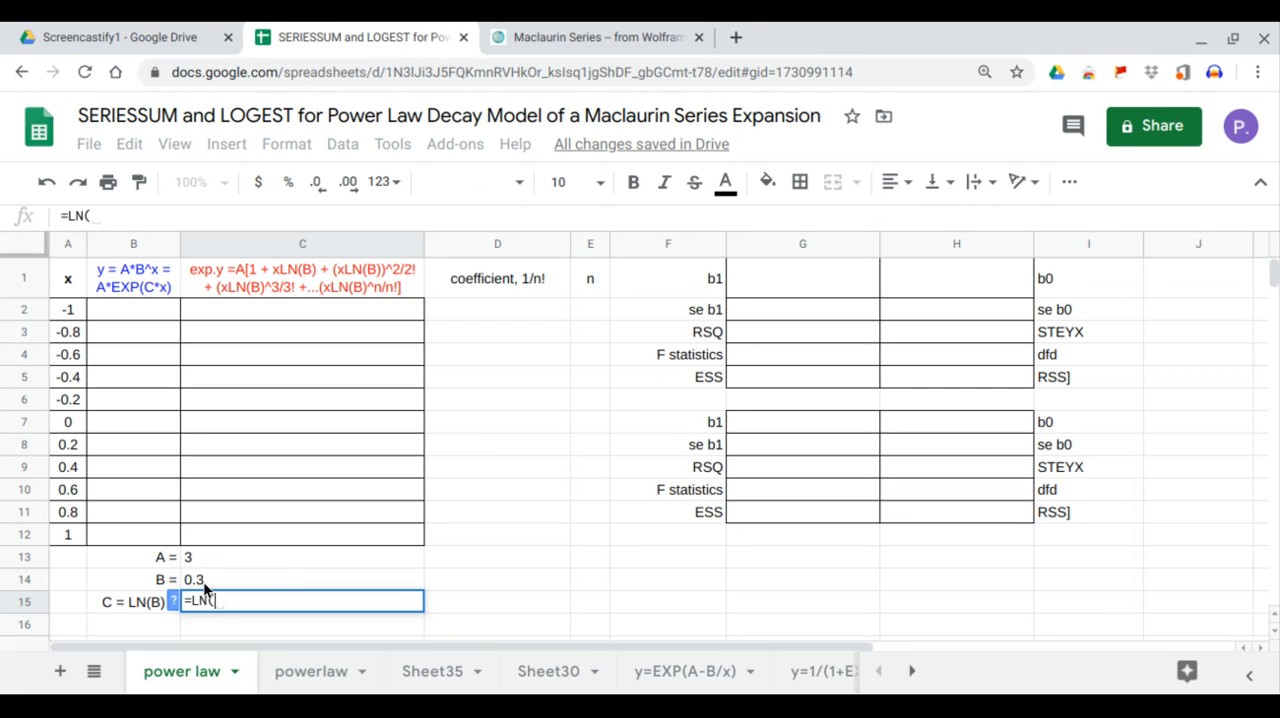
click(203, 581)
key(Return)
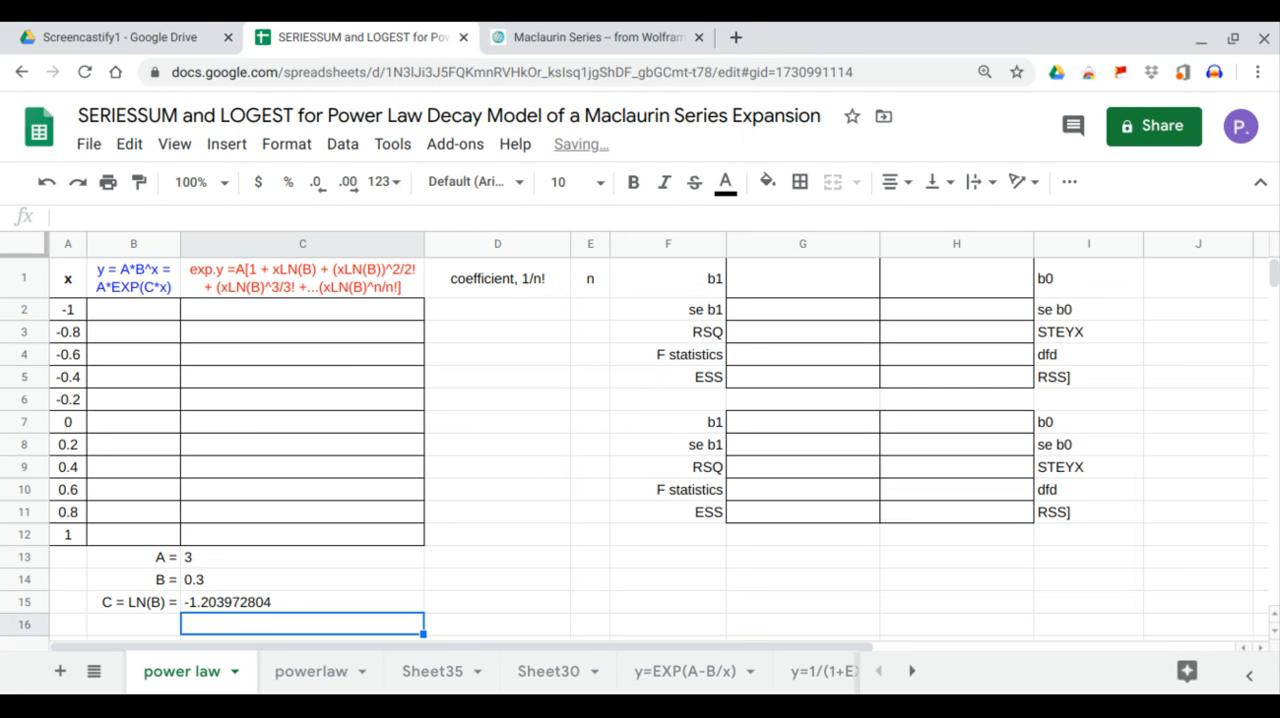
Fill the y column from B2 for all x values with the array formula =ARRAYFORMULA(C13*C14^A2:A12).
click(154, 309)
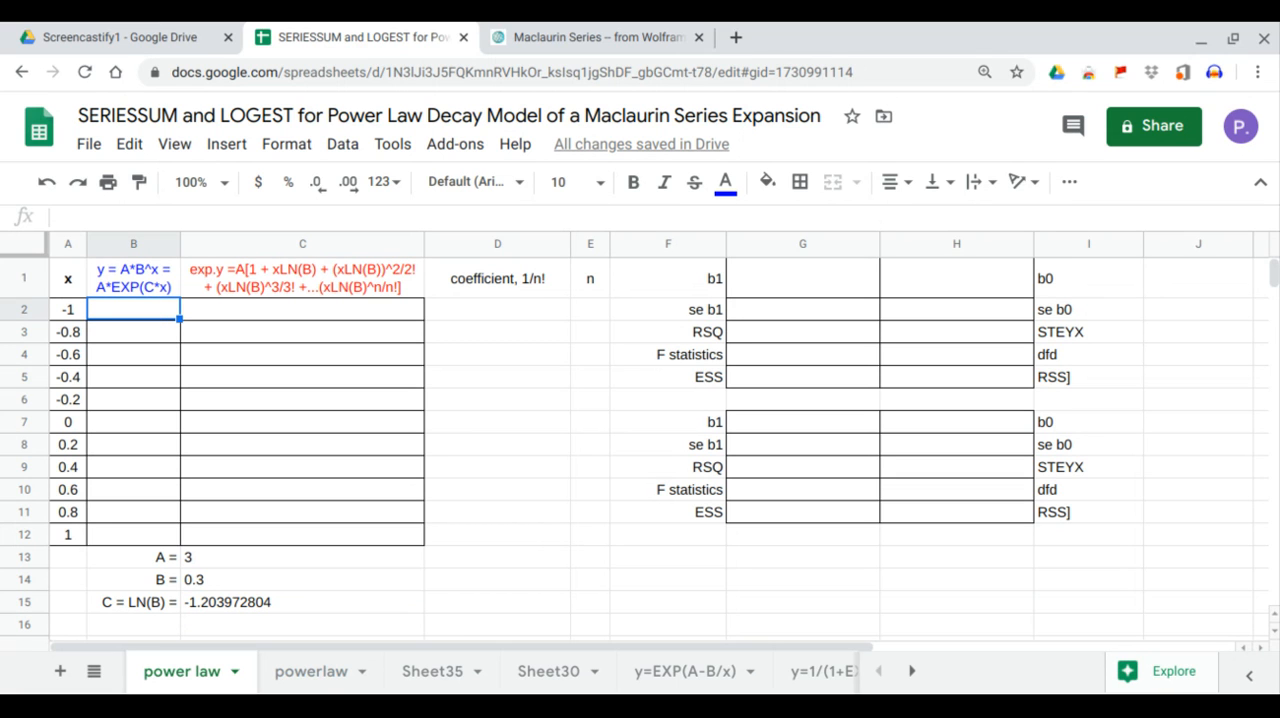
text(=)
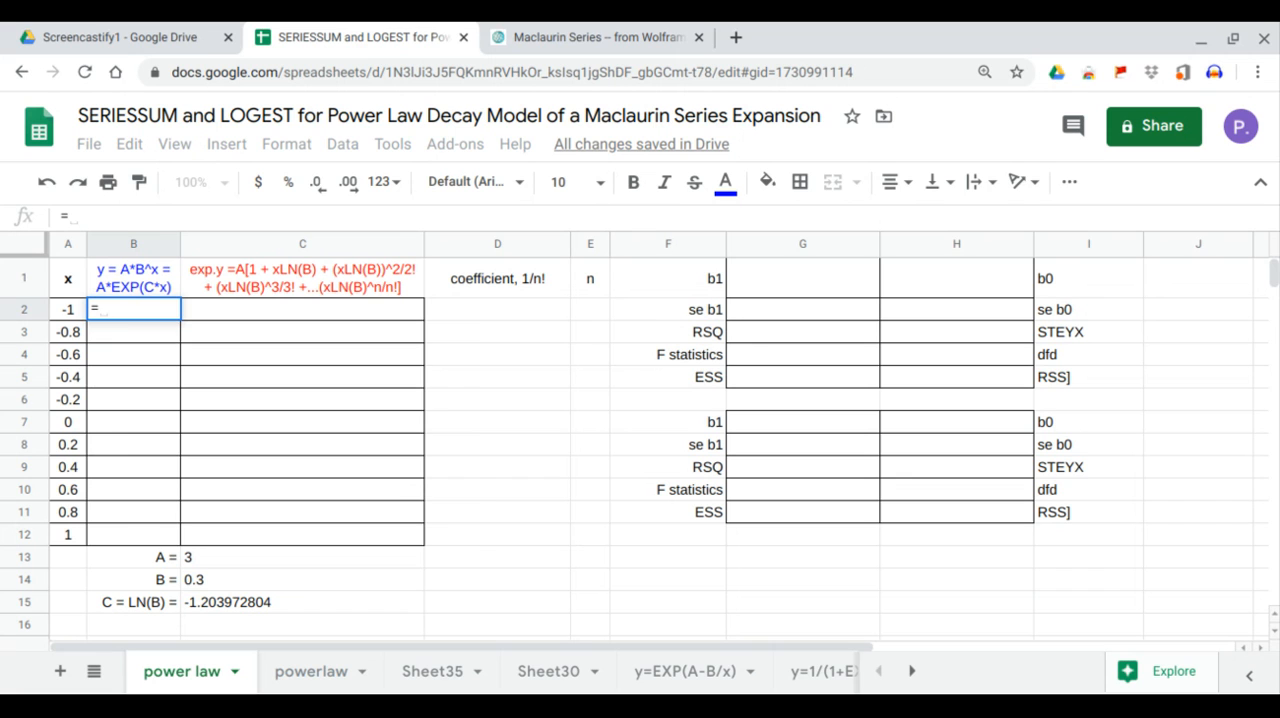
text(arr)
key(Tab)
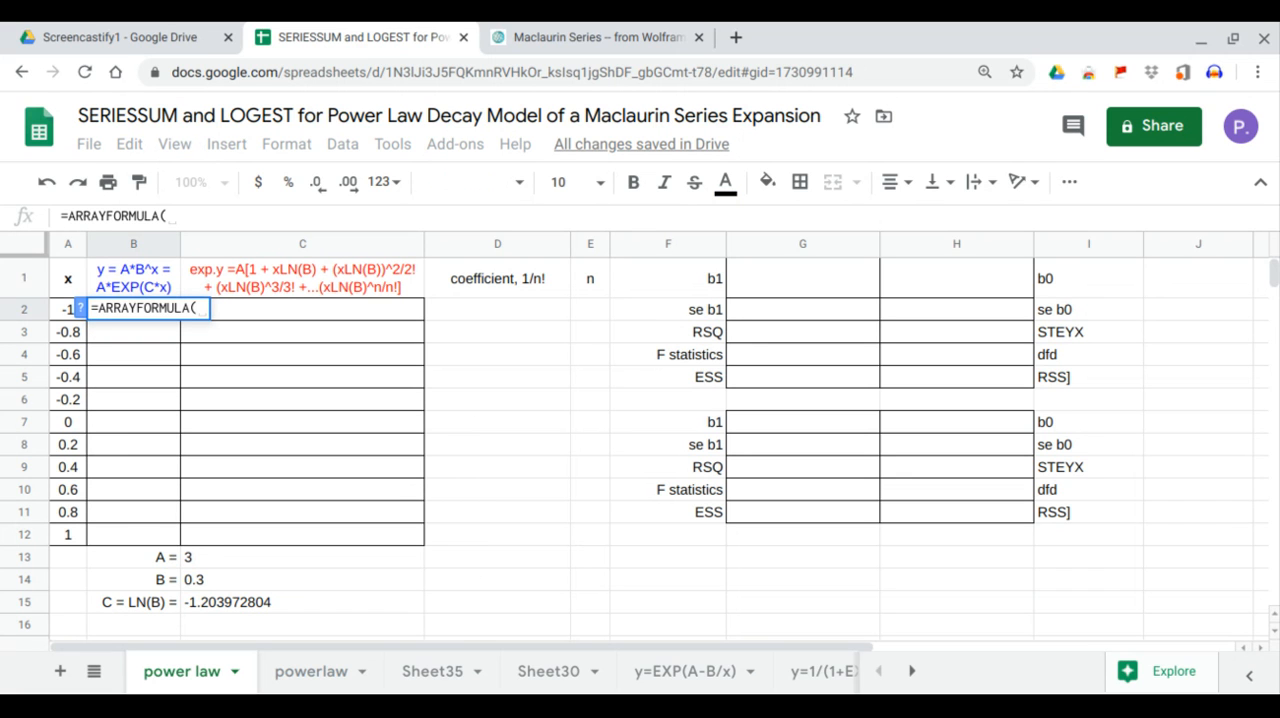
click(208, 556)
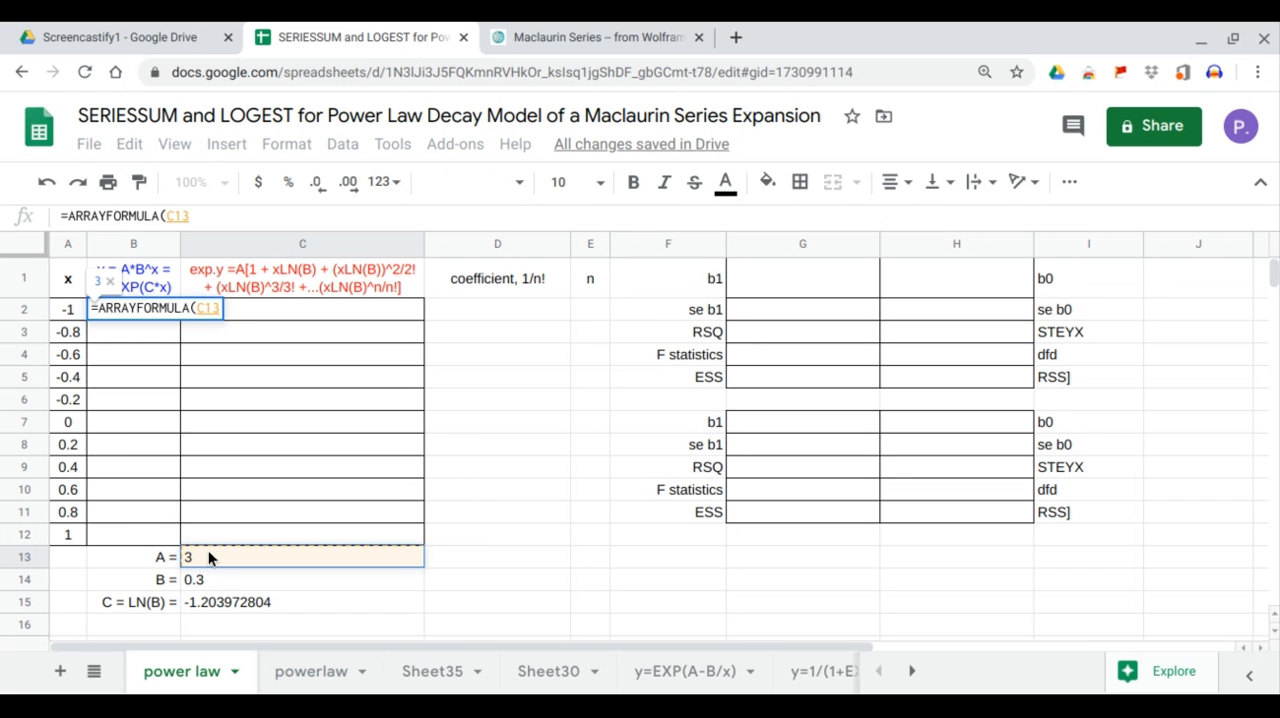
text(*)
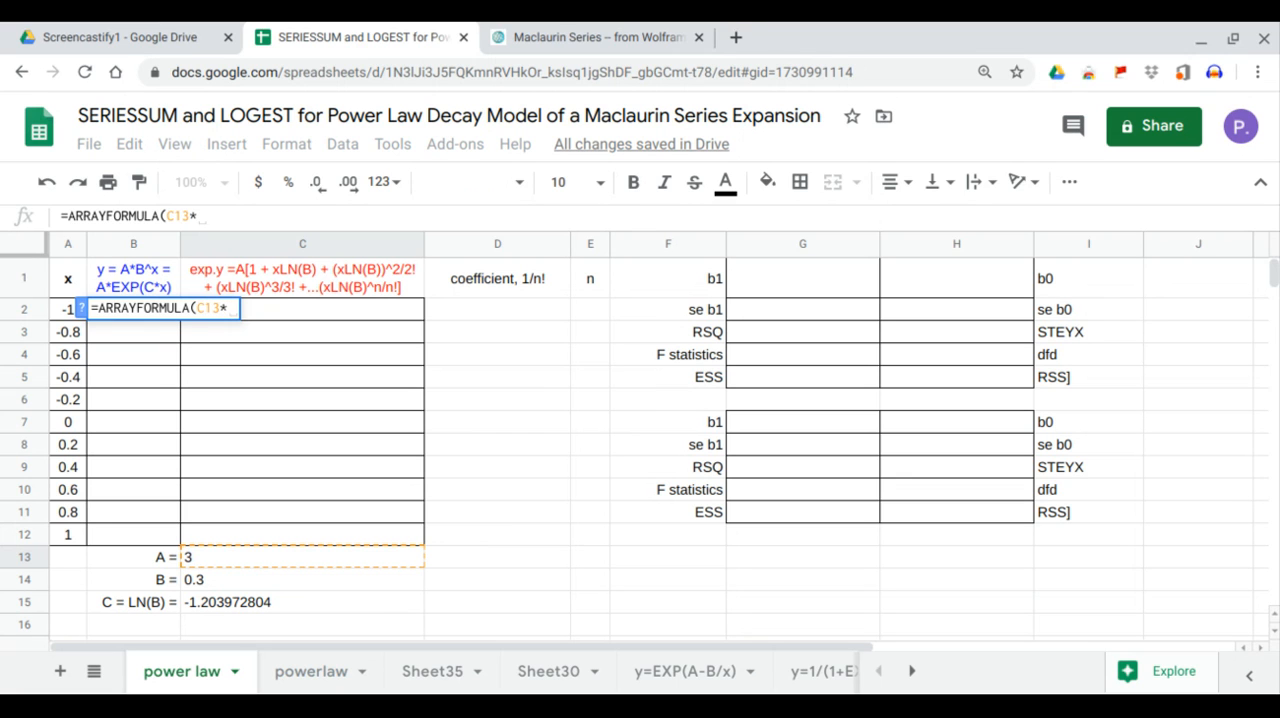
click(319, 578)
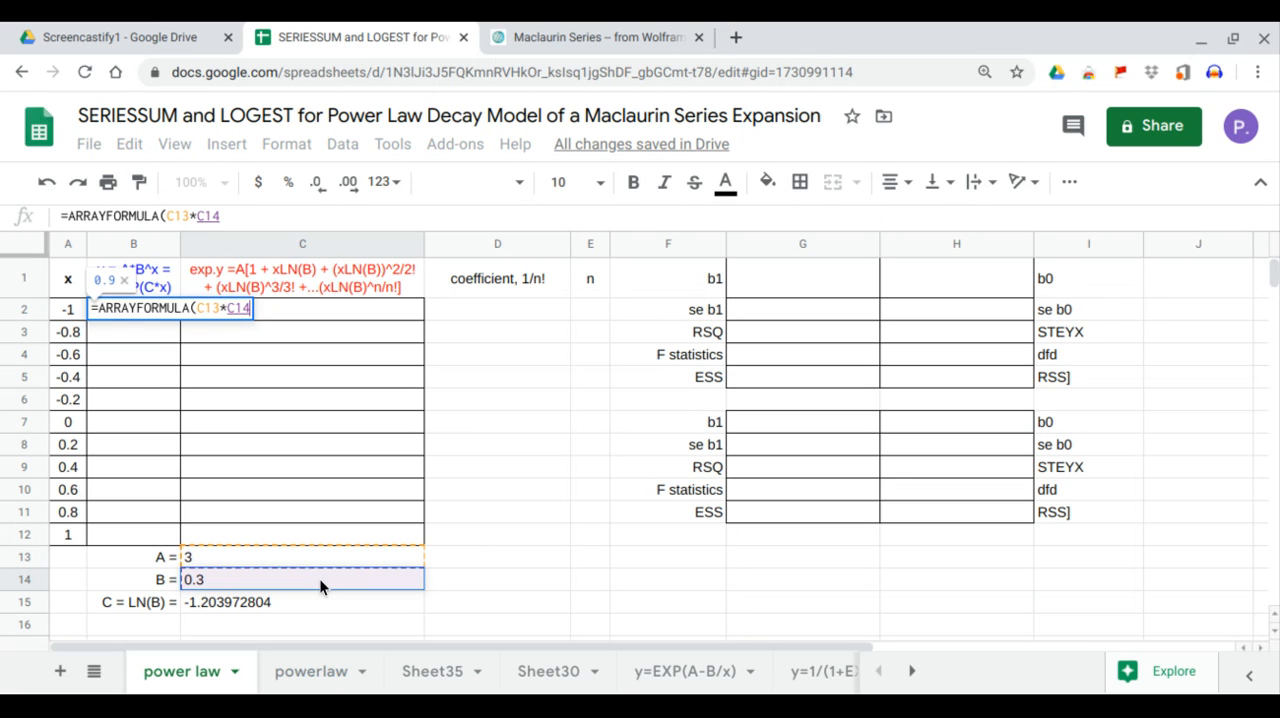
text(^)
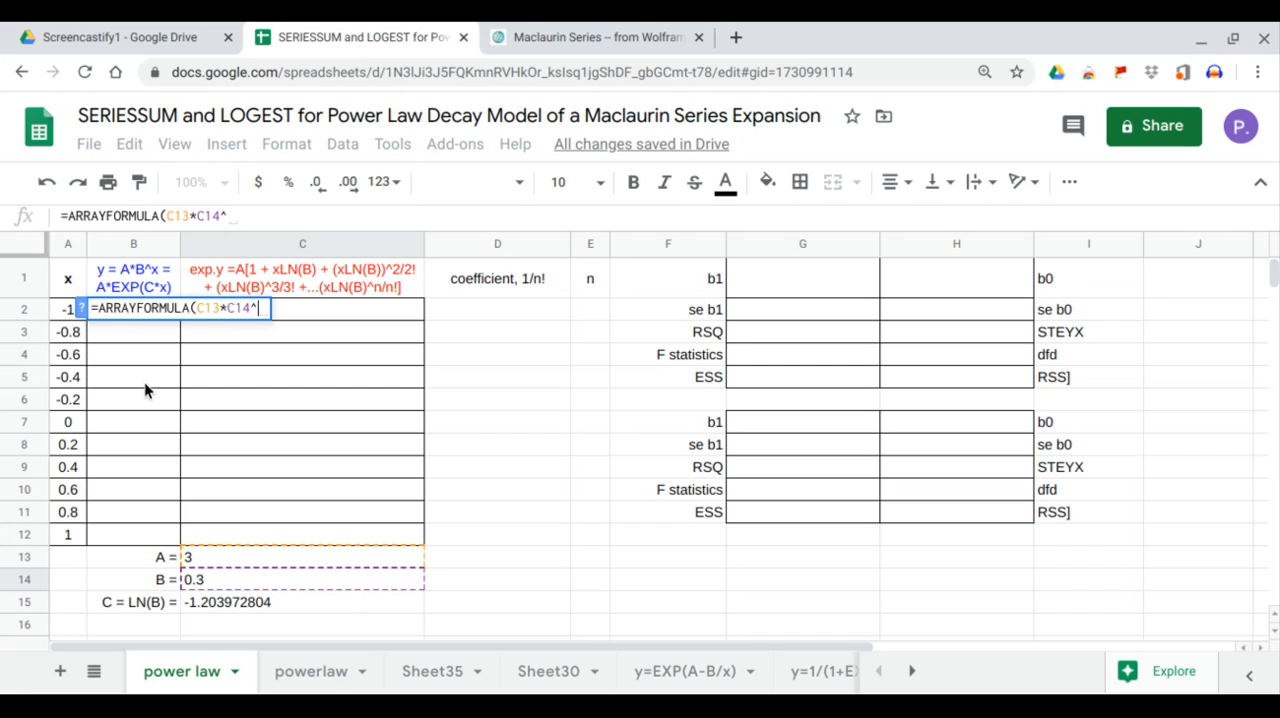
drag(62, 308, 69, 537)
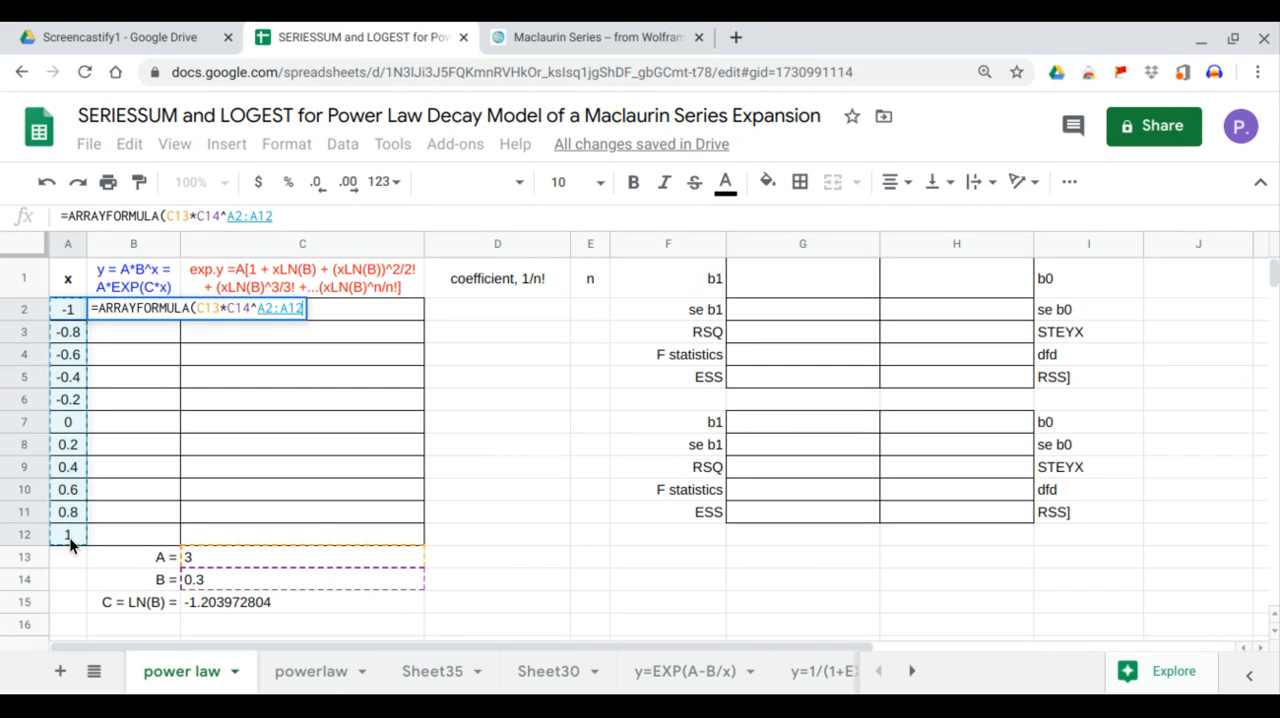
key(Return)
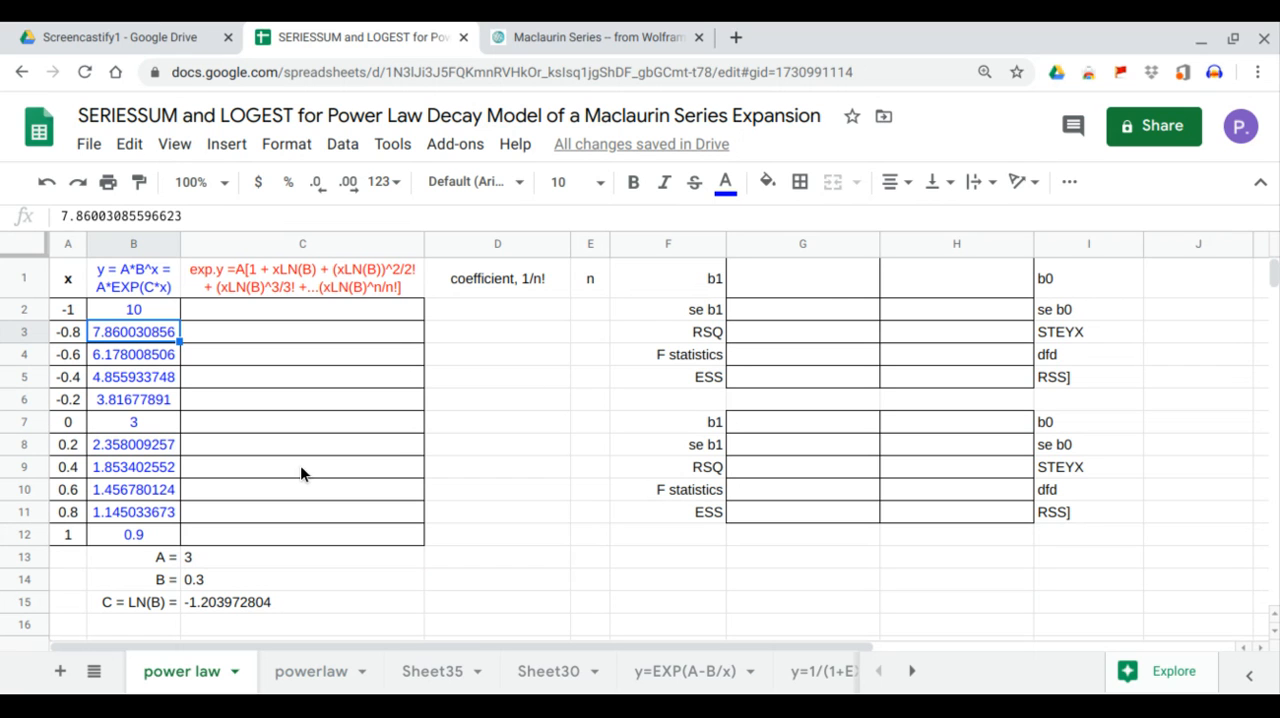
Fit the exponential regression of y on x in G1 with full statistics using =LOGEST(B2:B12,A2:A12,1,1).
click(815, 282)
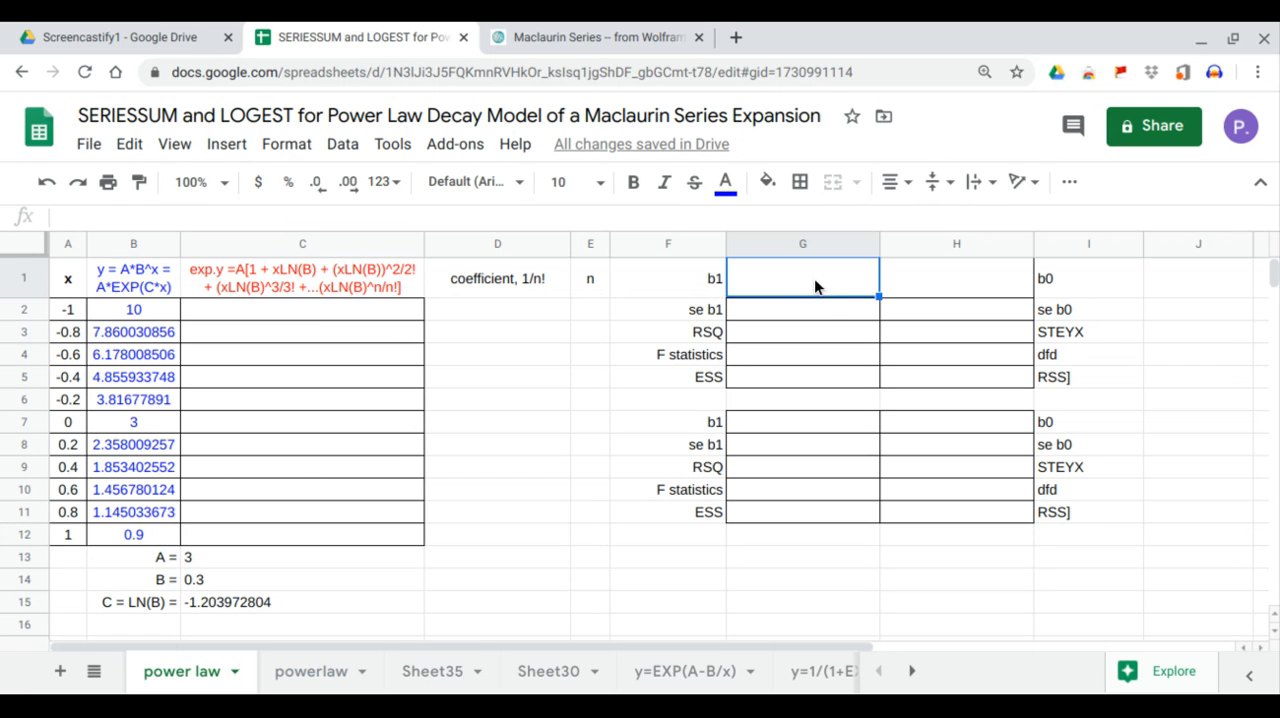
text(=lo)
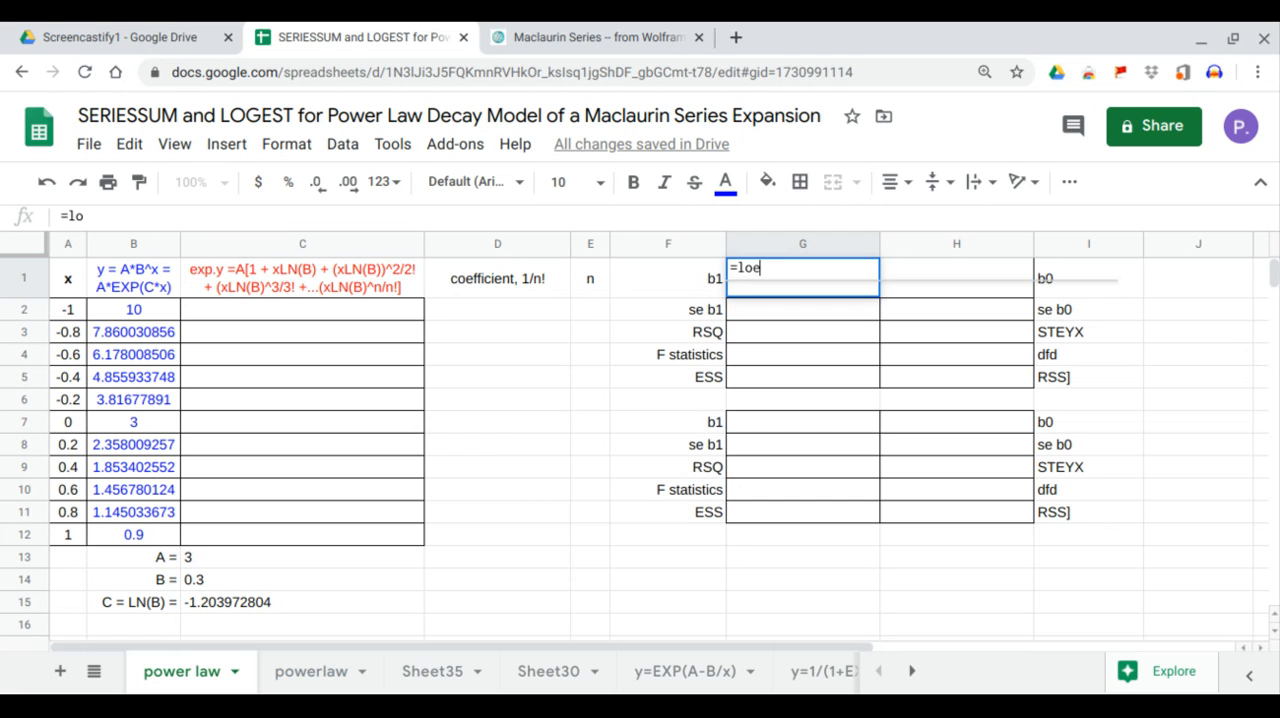
text(ge)
key(Tab)
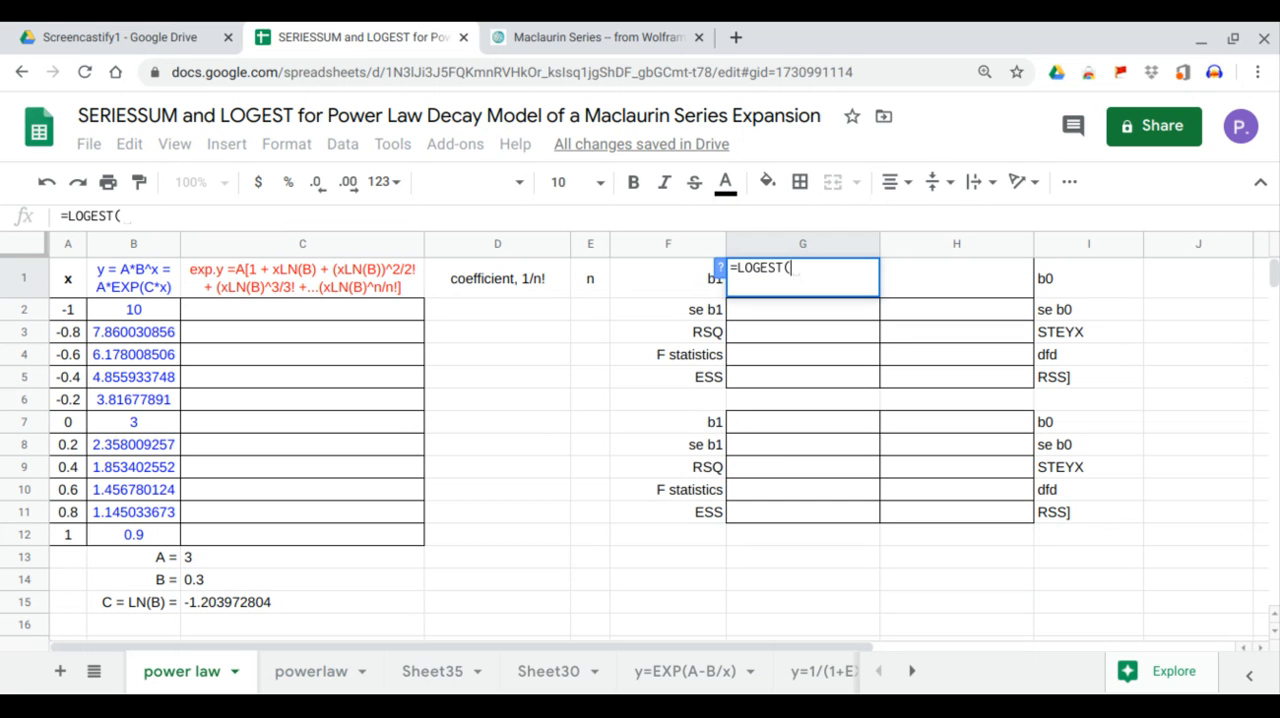
click(143, 316)
drag(143, 322, 147, 534)
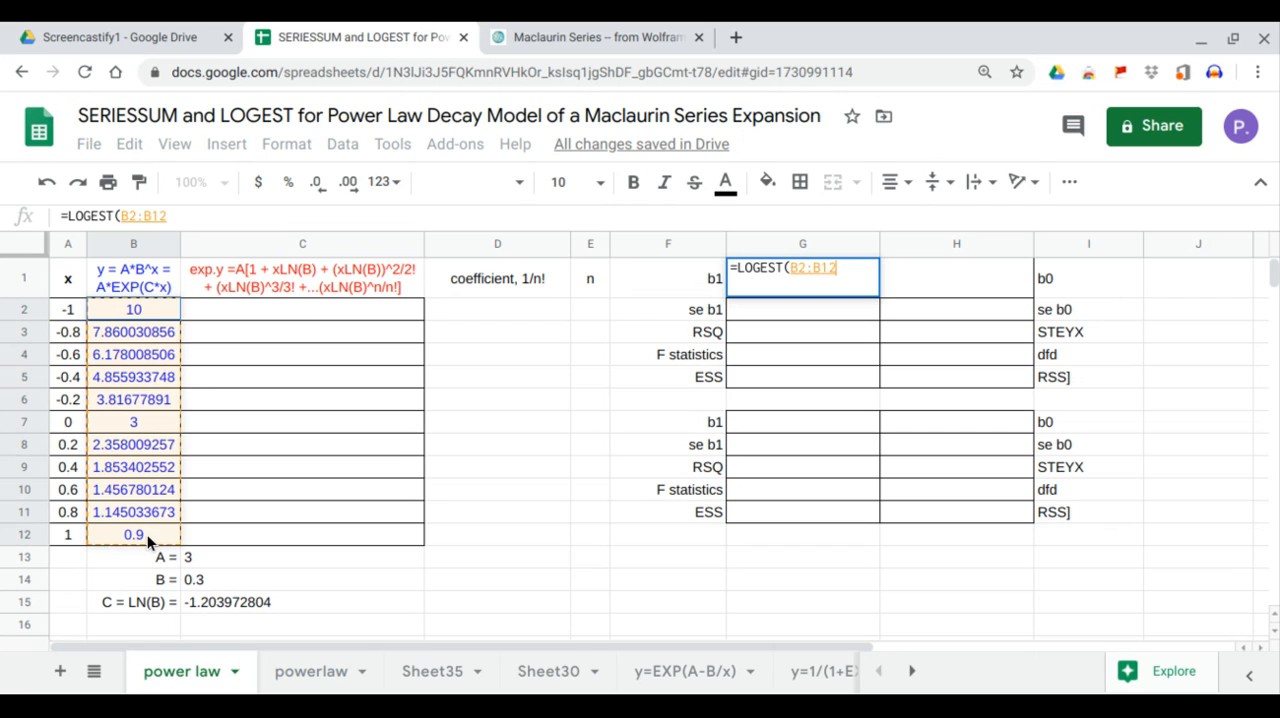
text(,)
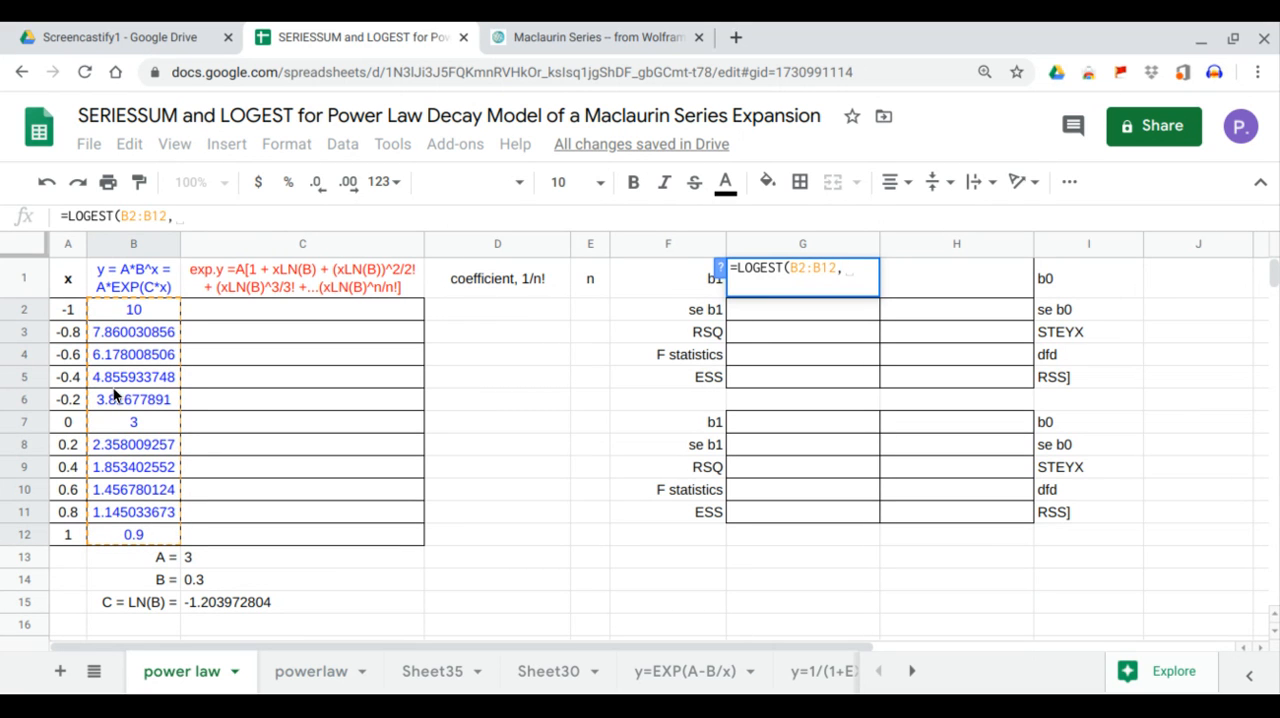
drag(72, 318, 69, 537)
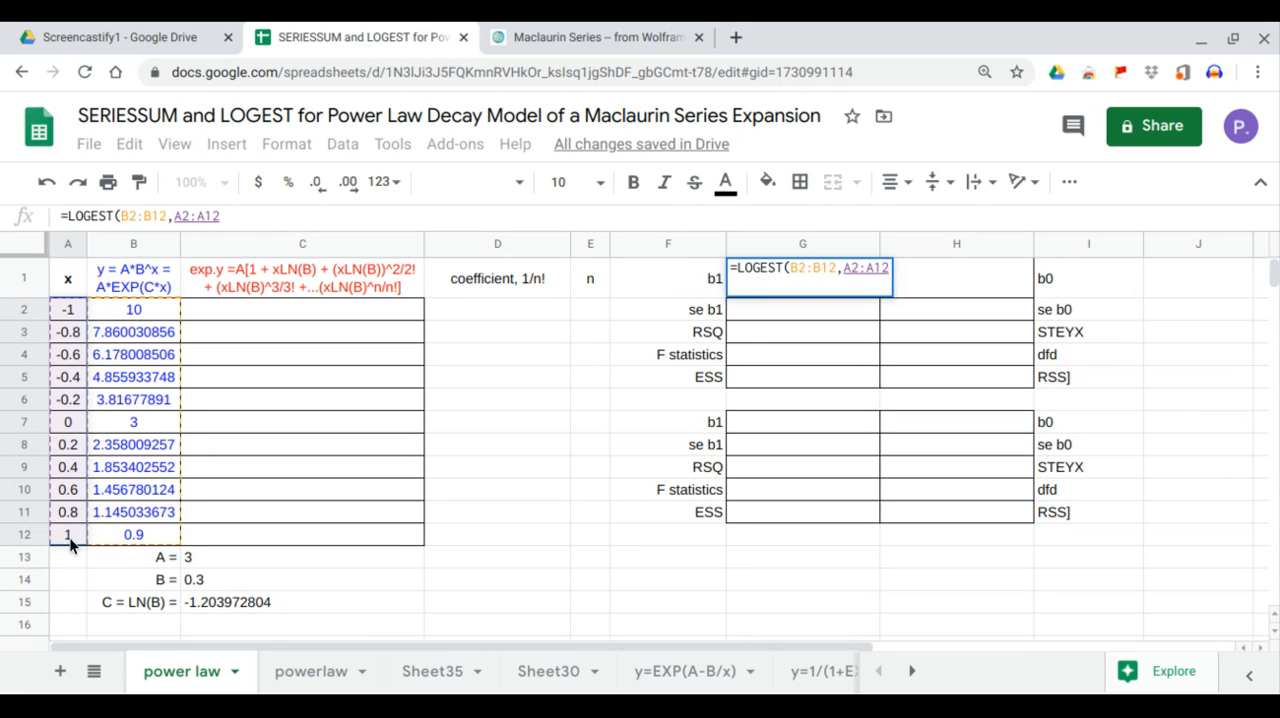
text(,1,1)
key(Return)
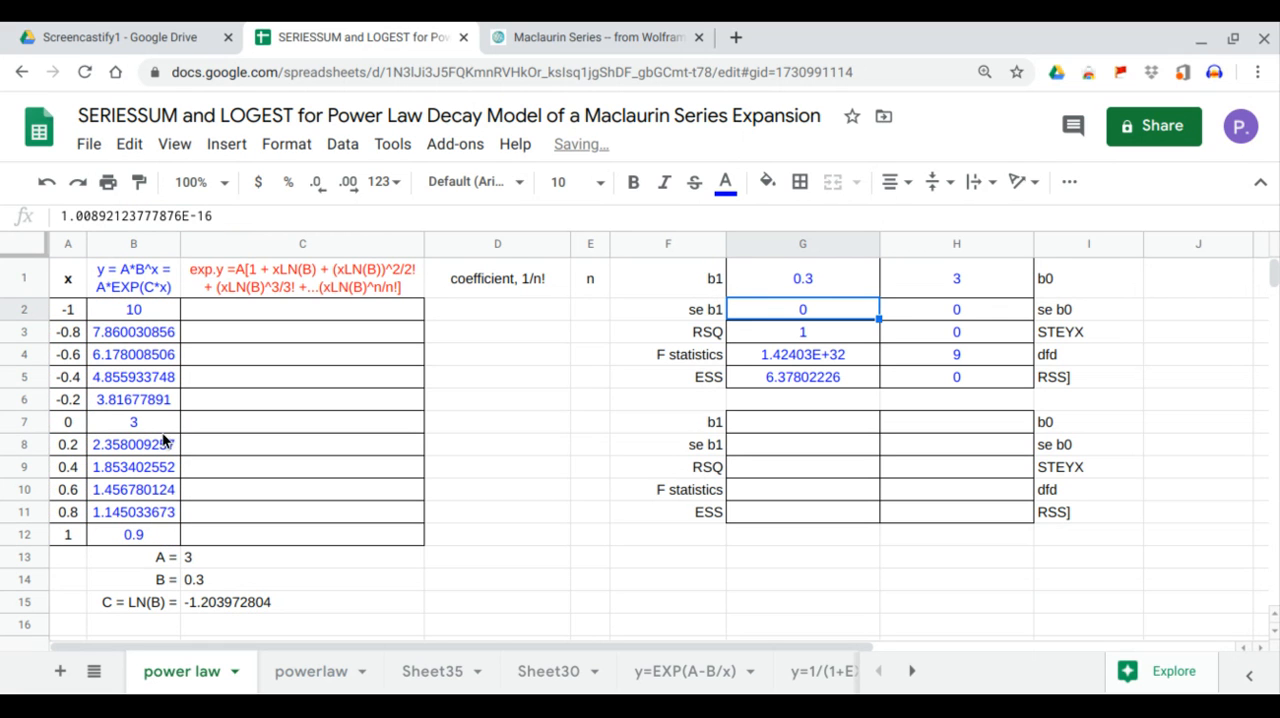
Compare the LOGEST coefficients in G1:H1 with parameters A and B, and examine the standard errors, RSQ, STEYX and RSS.
drag(130, 317, 145, 534)
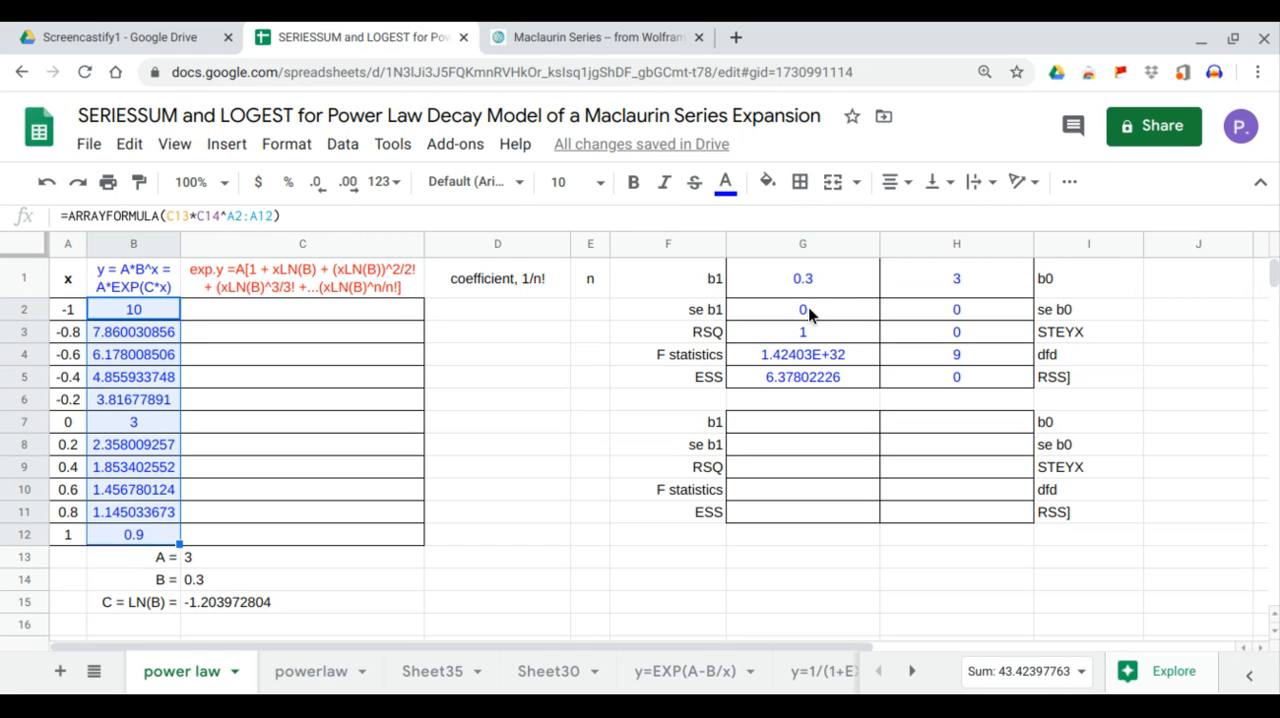
click(951, 289)
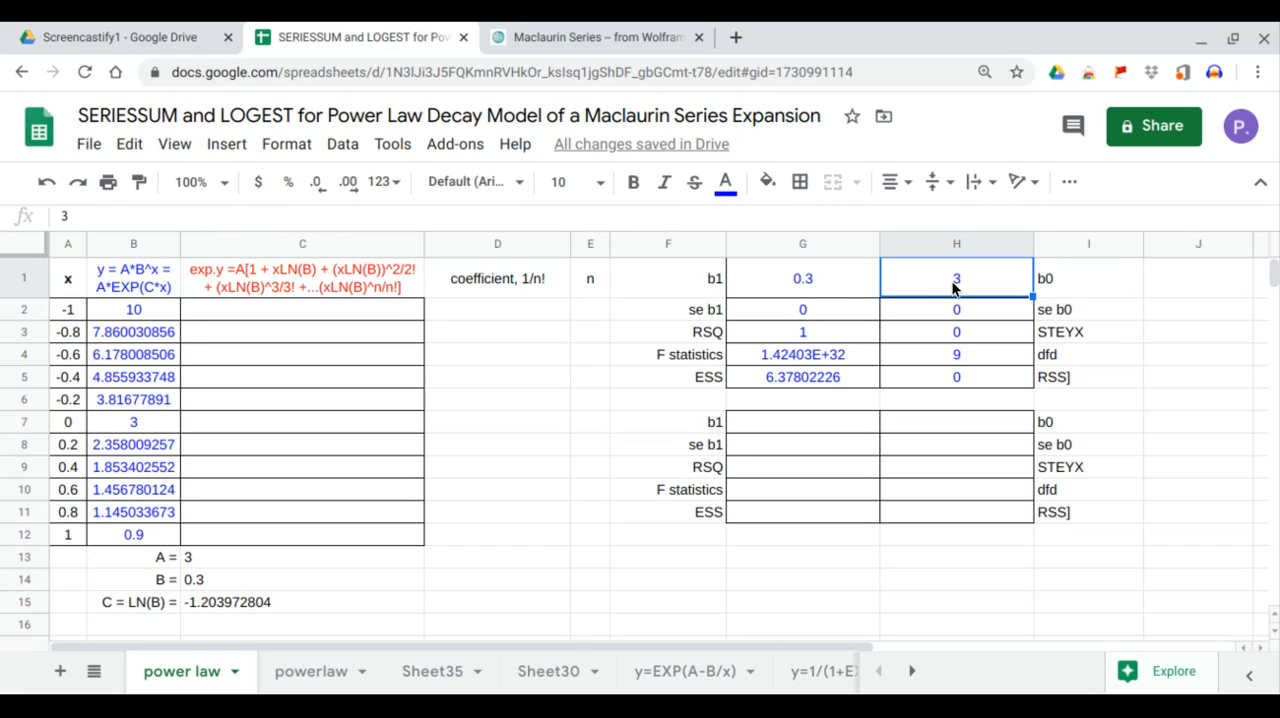
click(282, 561)
click(798, 287)
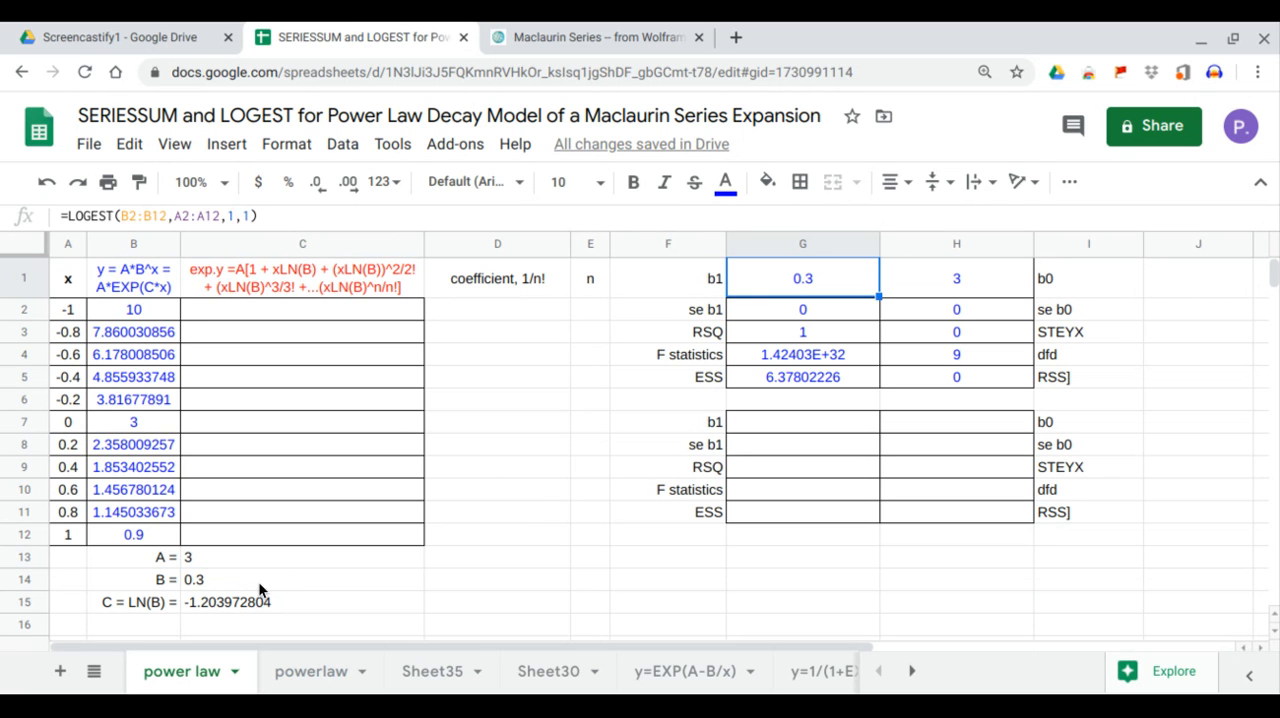
click(246, 583)
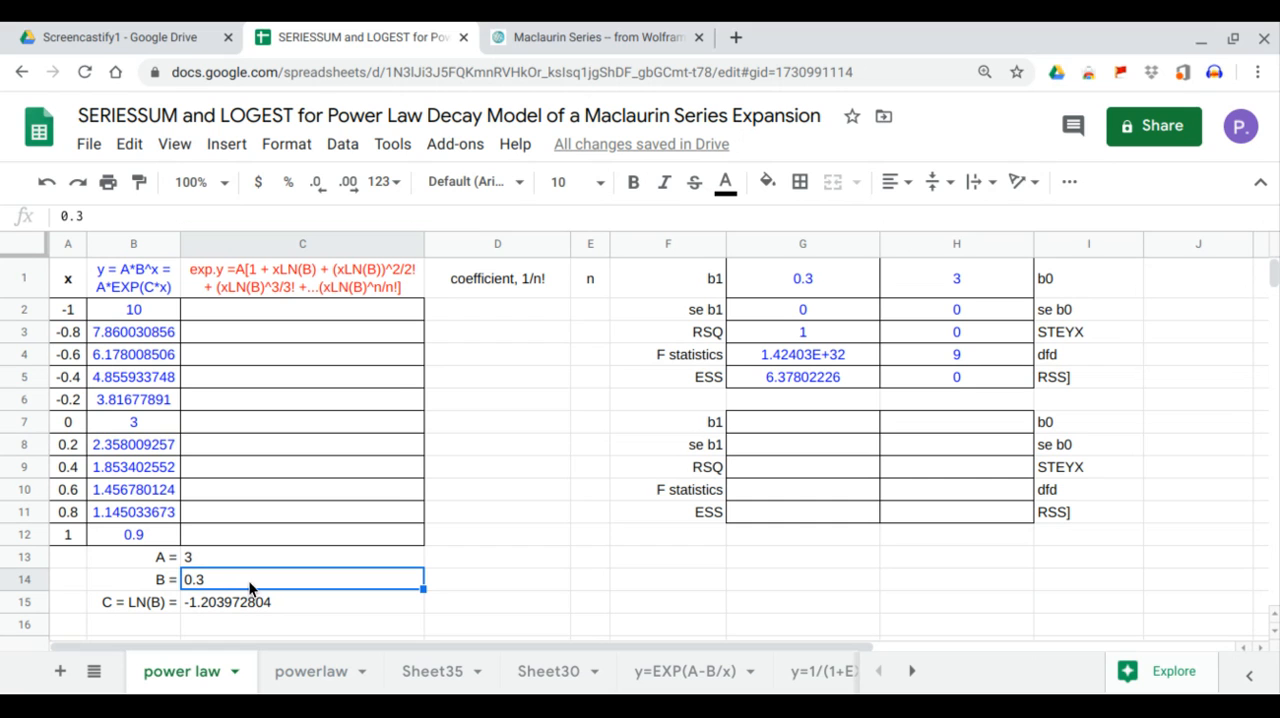
drag(791, 317, 938, 309)
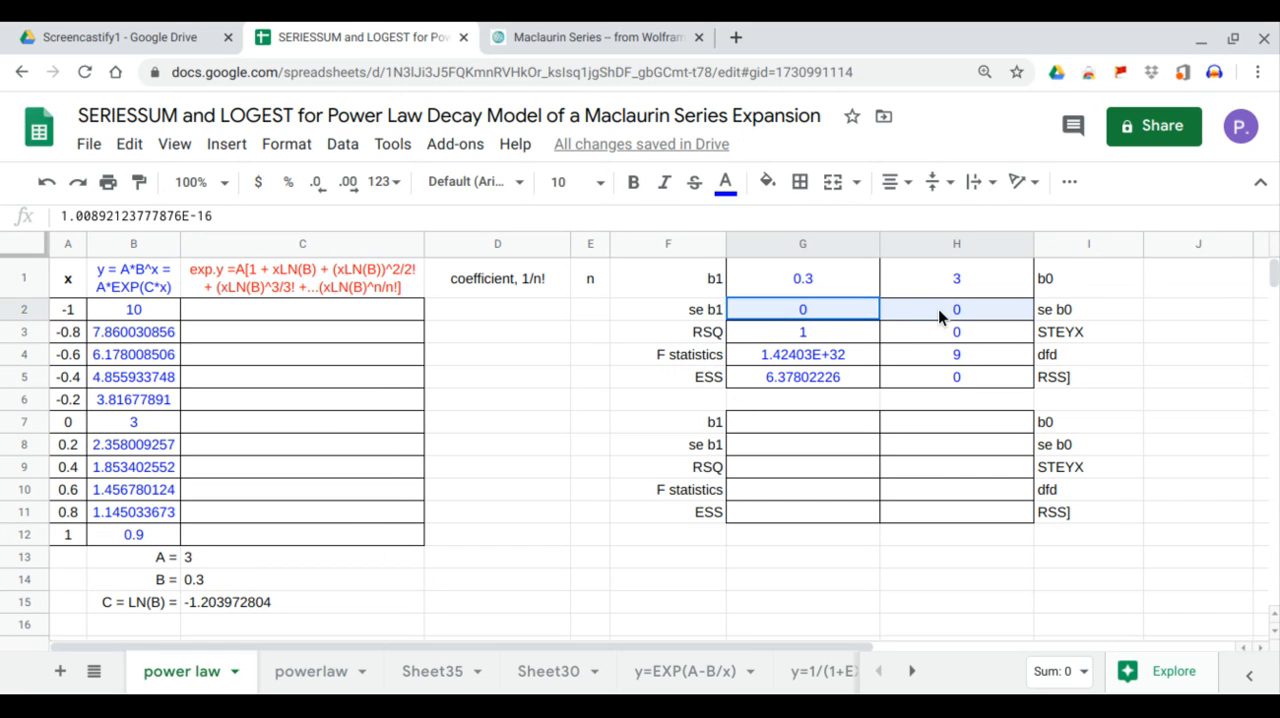
click(805, 341)
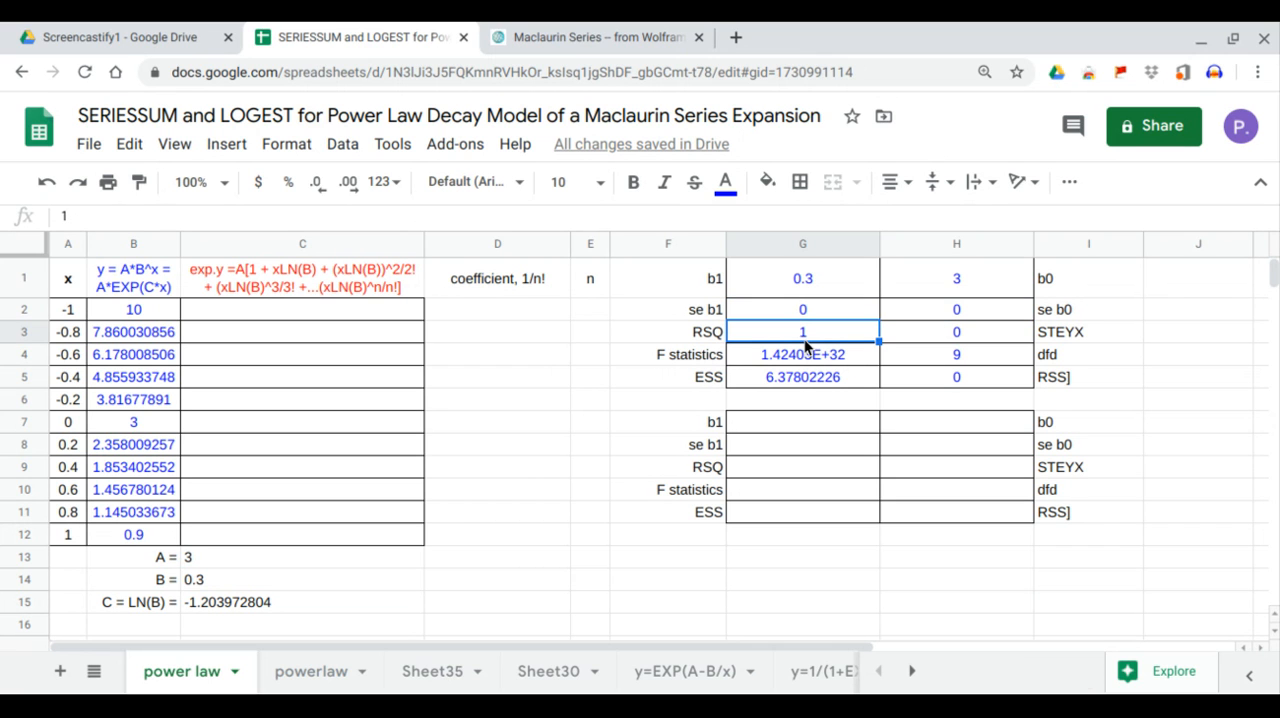
click(980, 332)
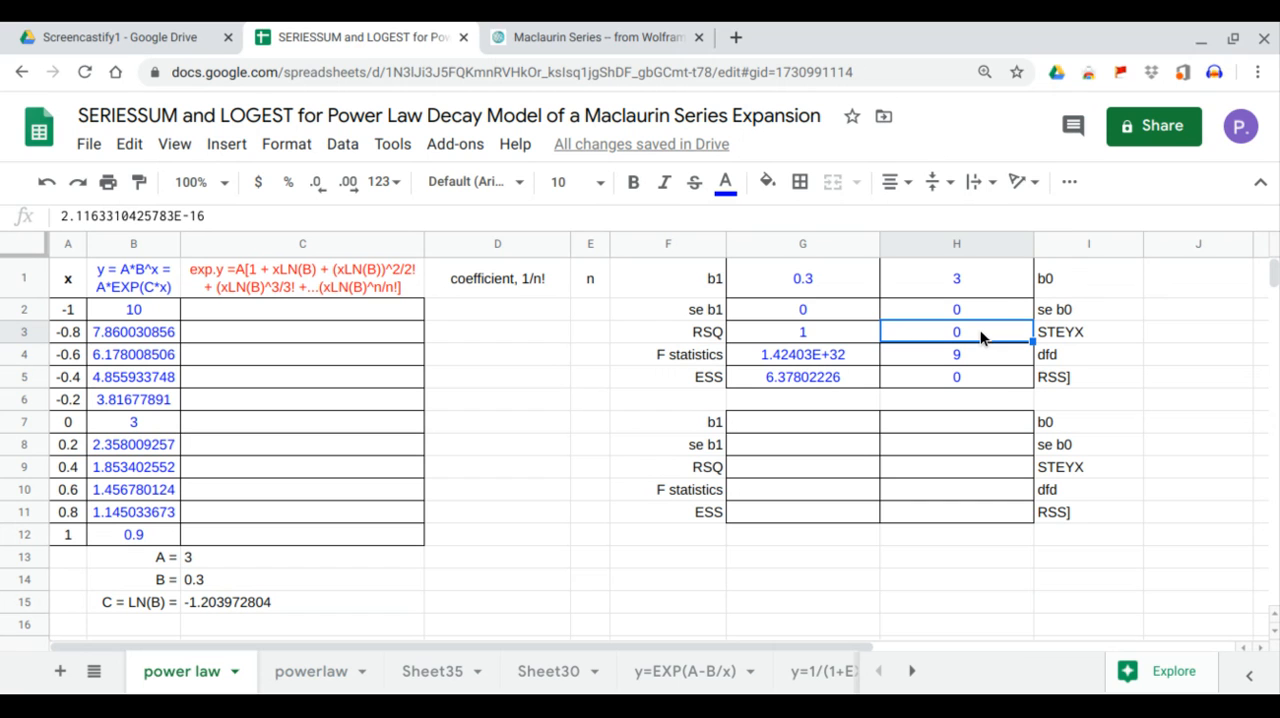
click(986, 377)
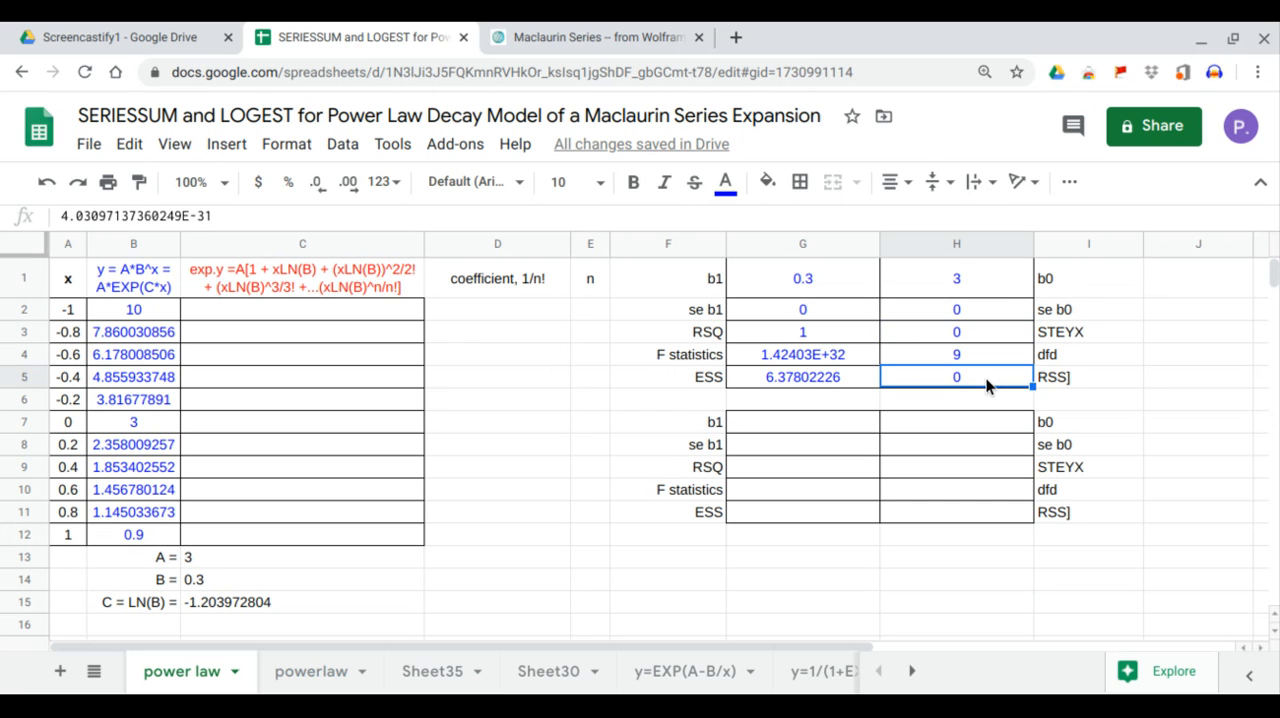
Correct the label in I5 to RSS by removing its stray closing bracket.
click(1064, 377)
double_click(1064, 377)
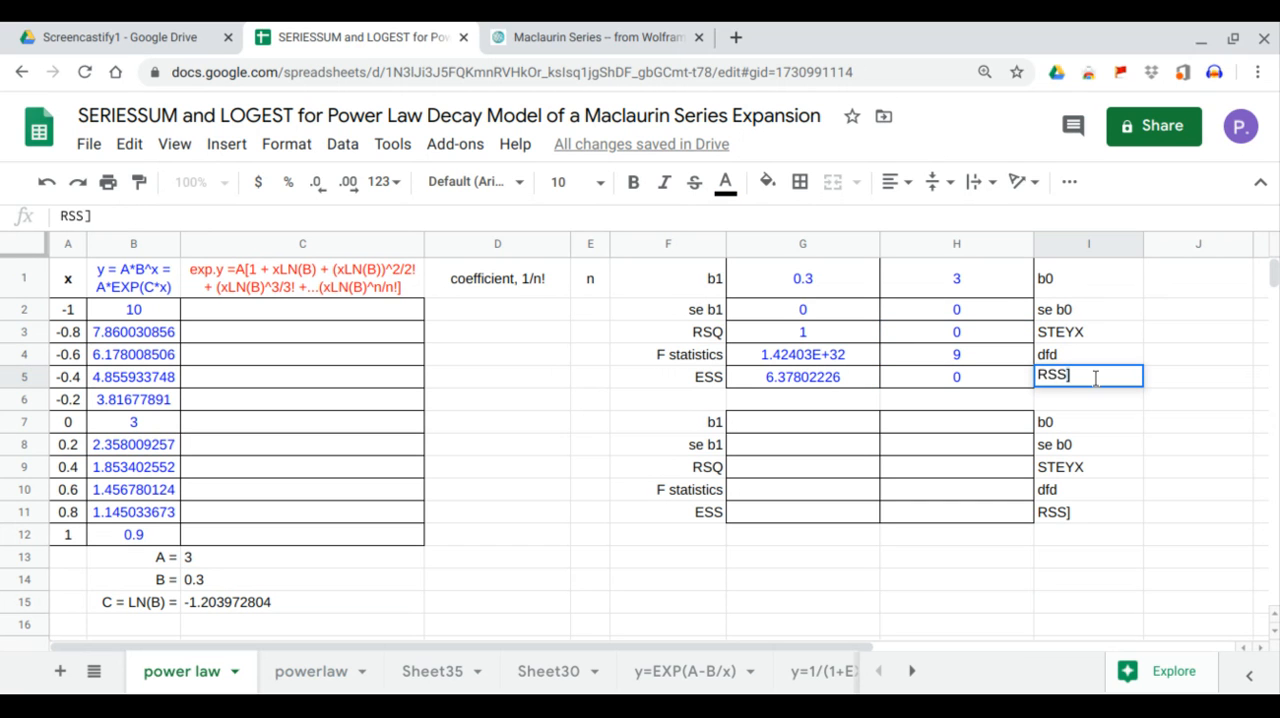
key(BackSpace)
key(Return)
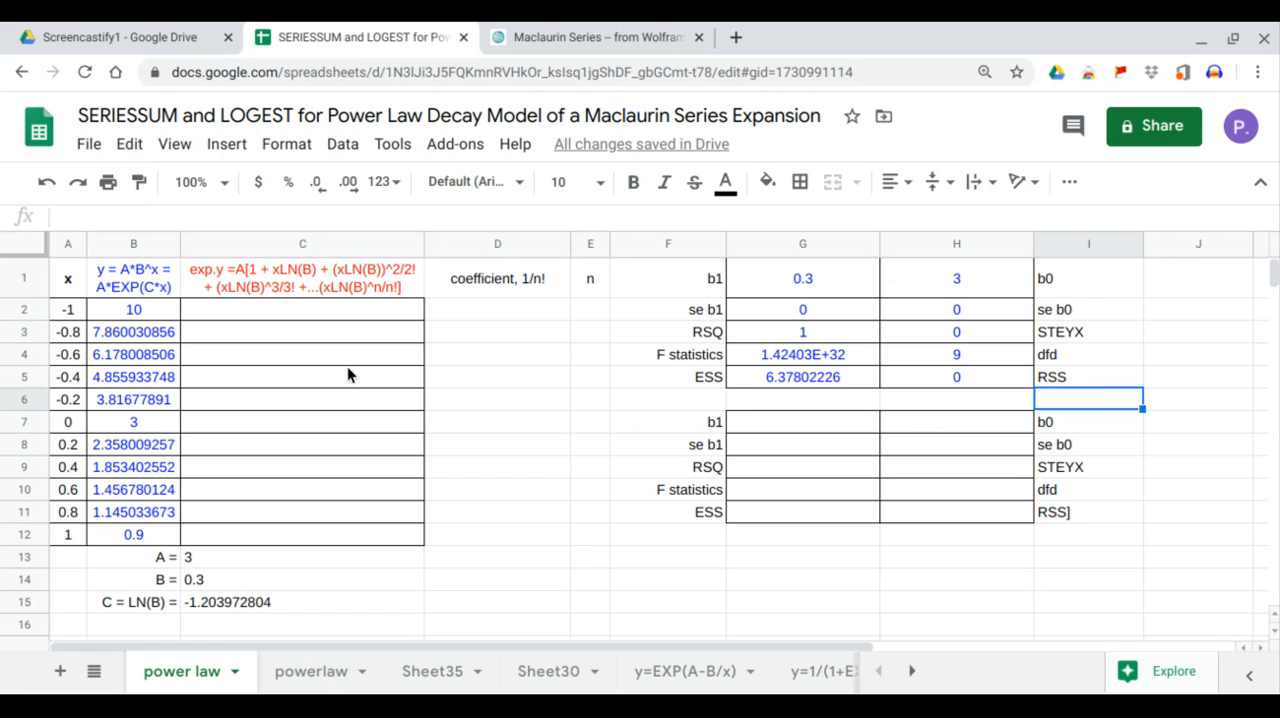
click(310, 288)
drag(135, 271, 150, 535)
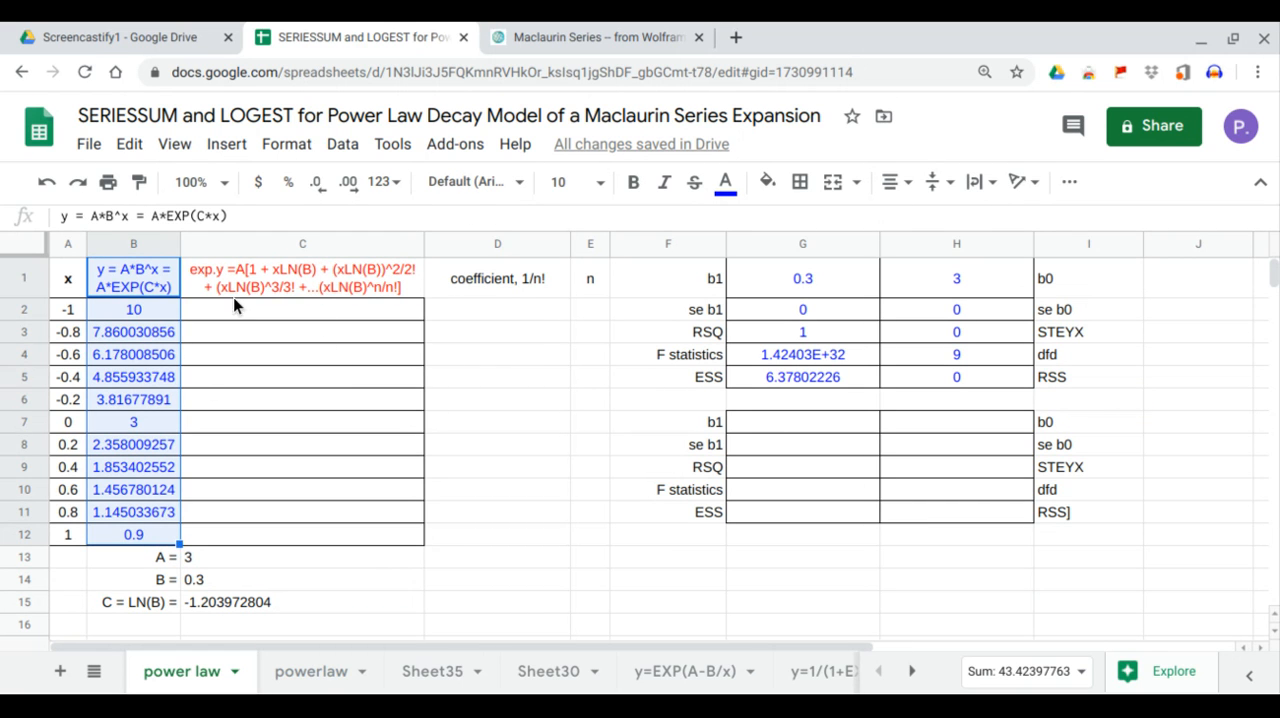
click(257, 281)
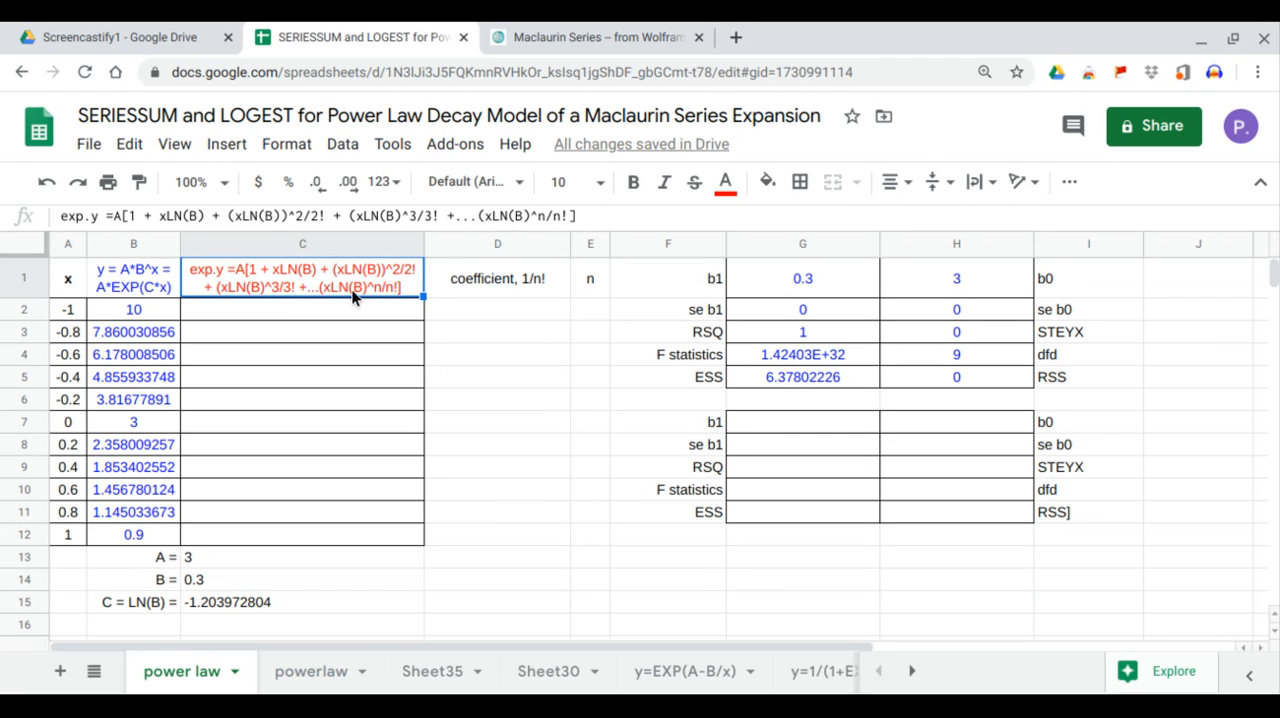
Fill the n column in E2:E12 with the series 0 to 10, entering 0, 1 and 2 and extending the pattern.
click(604, 309)
text(0)
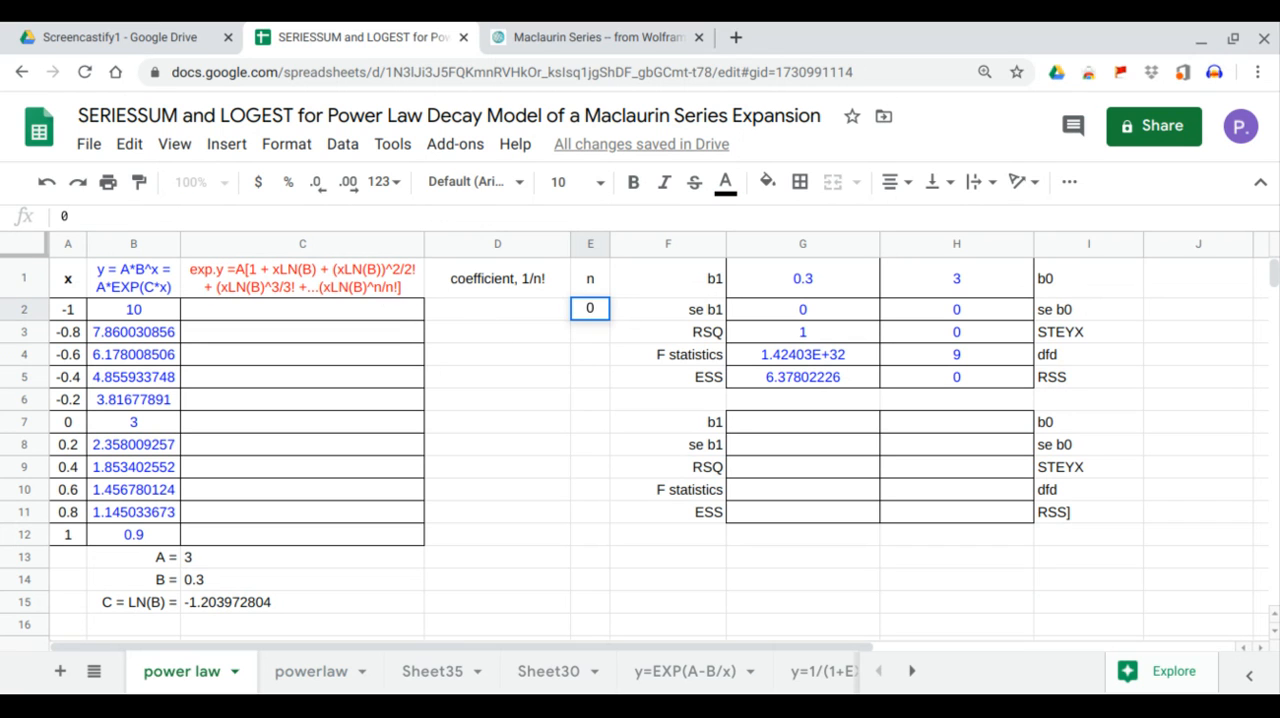
key(Return)
text(1)
key(Return)
text(2)
key(Return)
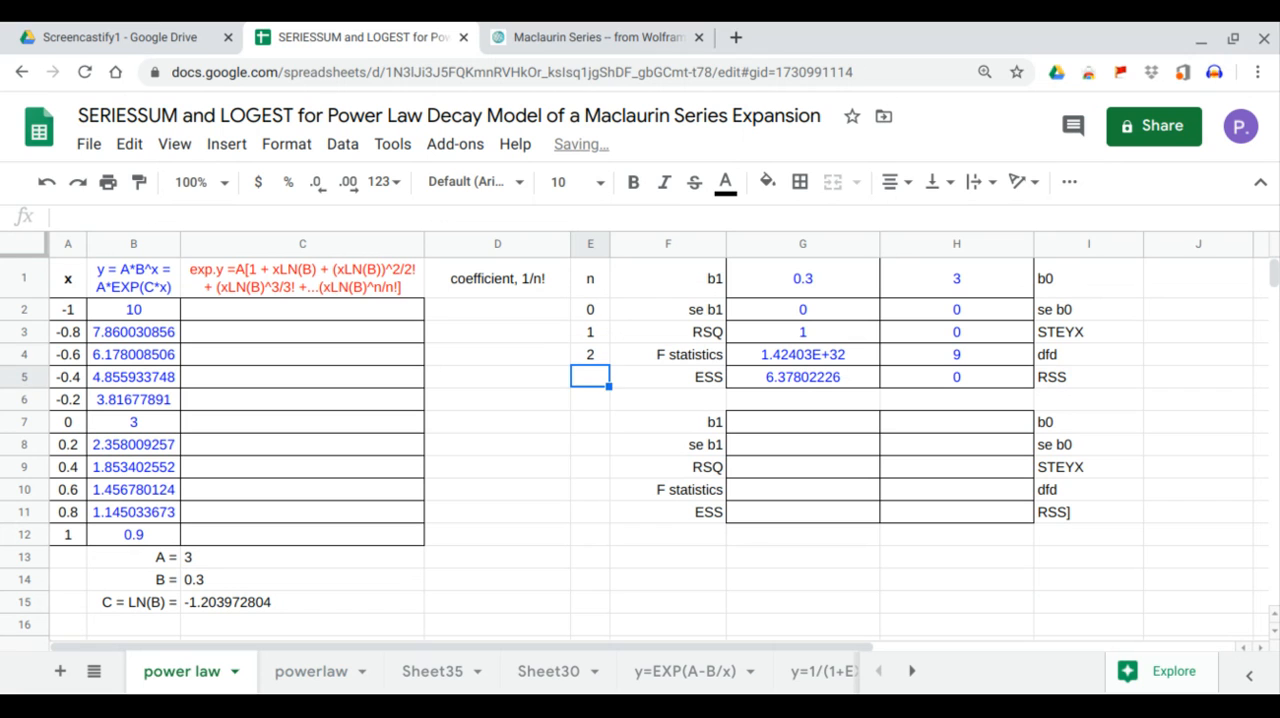
drag(595, 310, 609, 541)
Calculate the 1/n! coefficients from D2 for all n values with the array formula =ARRAYFORMULA(1/FACT(E2:E12)).
click(521, 304)
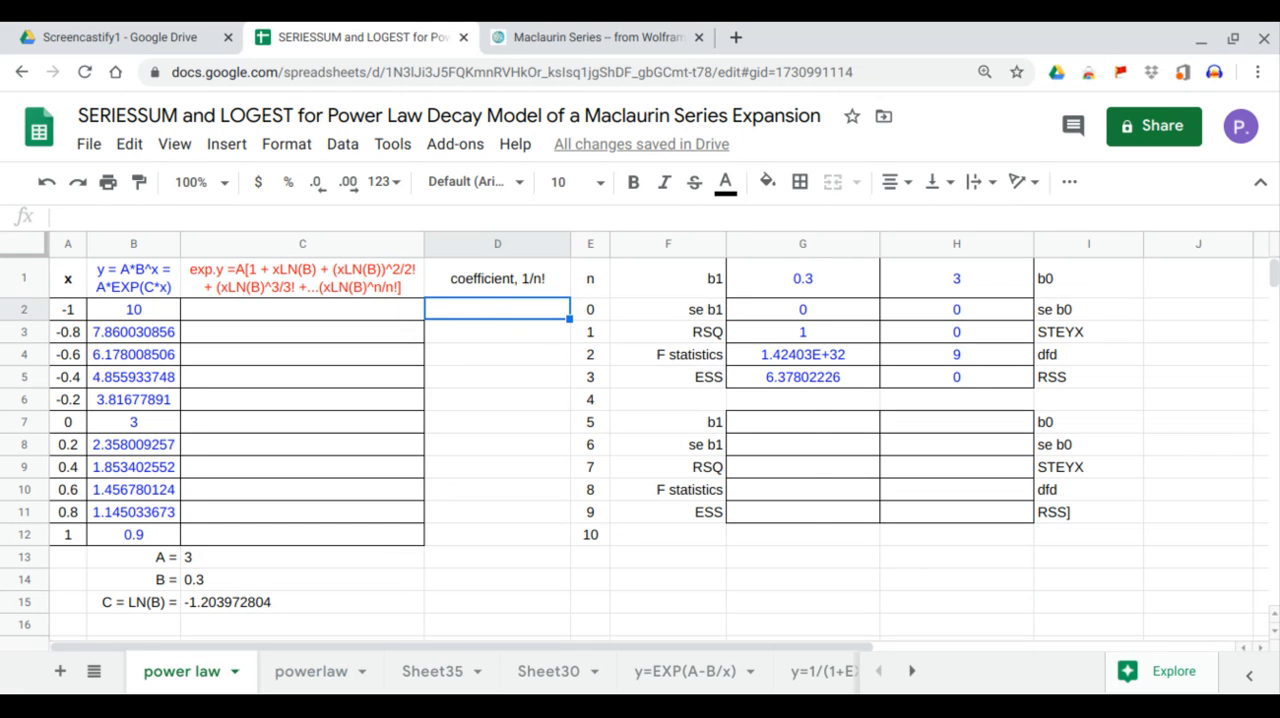
text(=arr)
key(Tab)
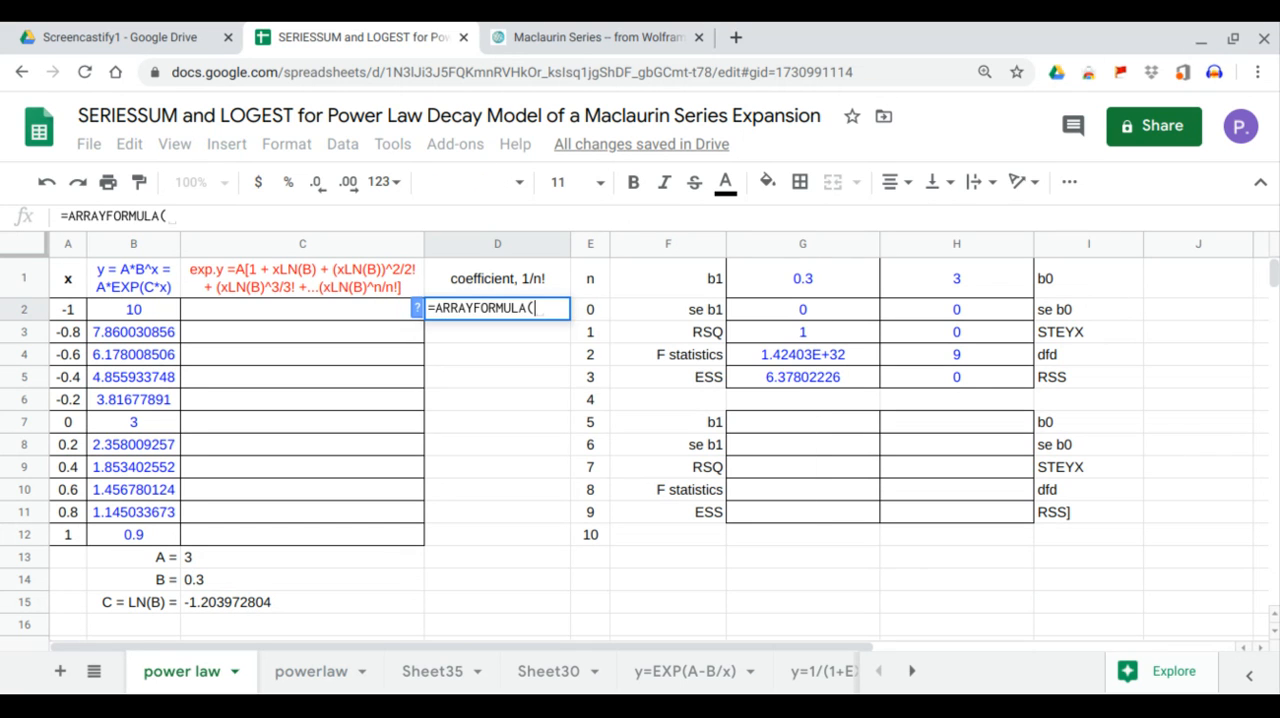
text(1/f)
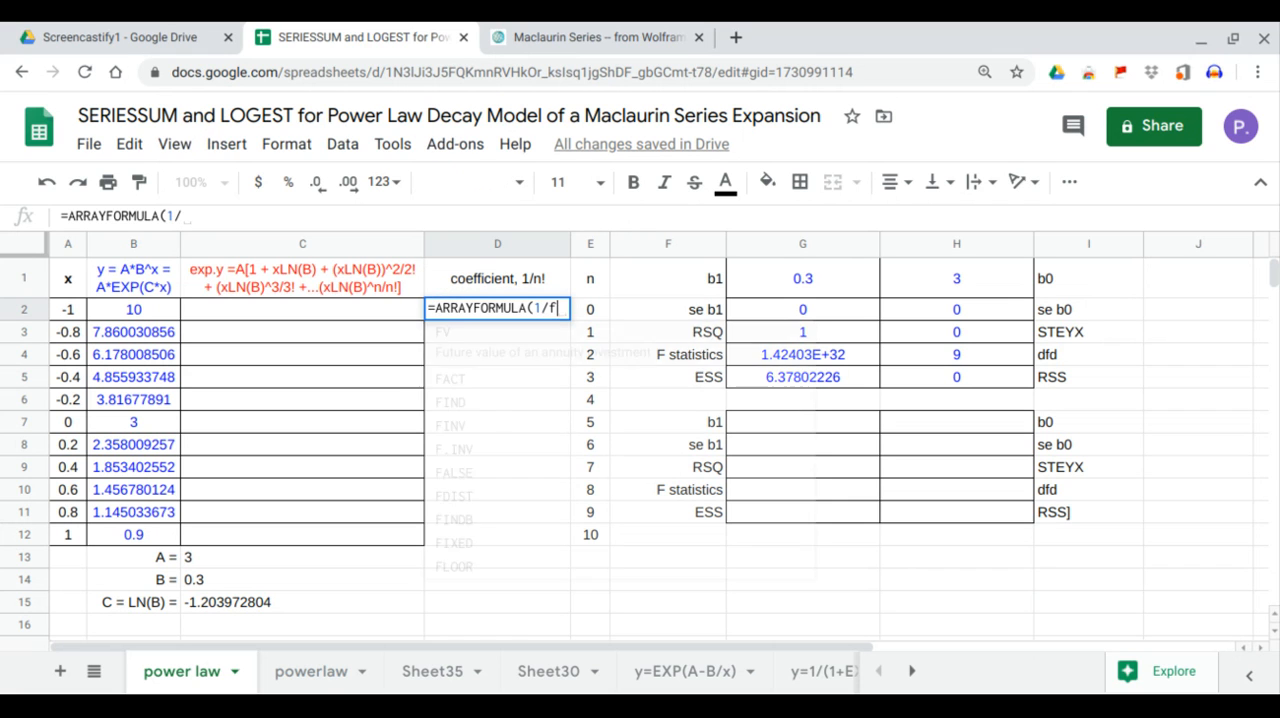
text(a)
key(Tab)
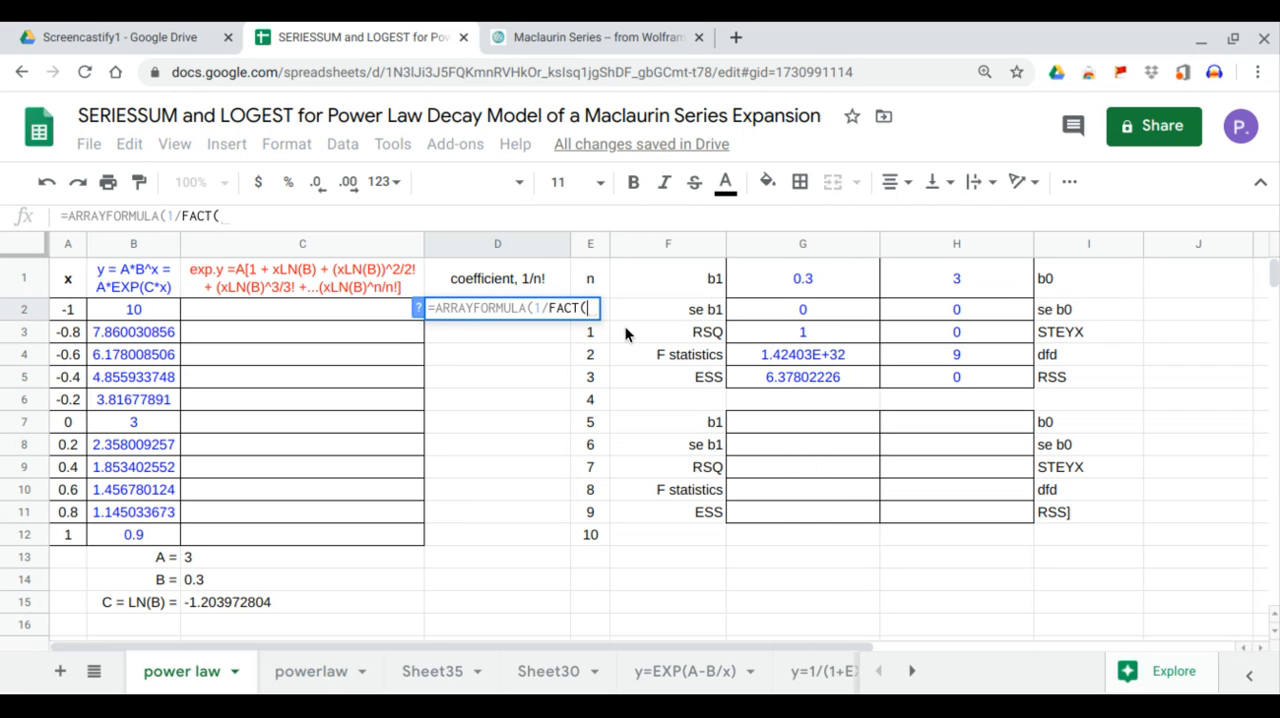
drag(594, 310, 601, 533)
key(Return)
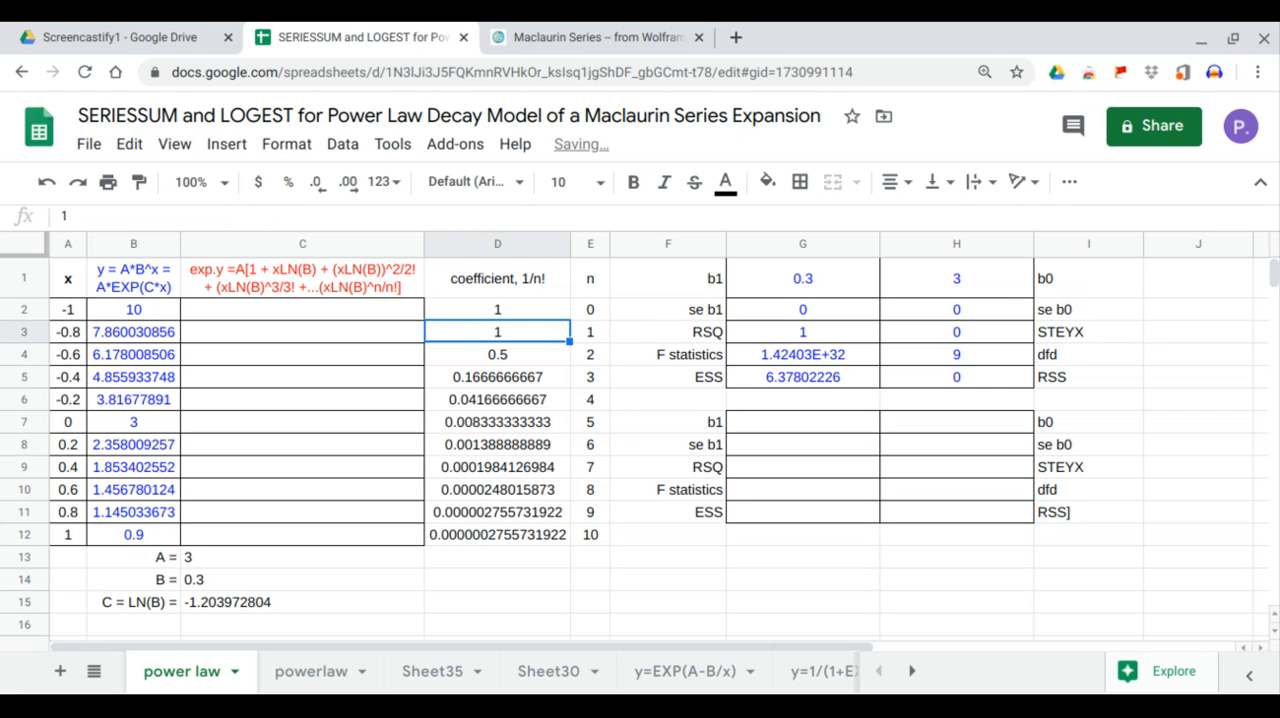
Calculate the Maclaurin expansion values from C2 with =ARRAYFORMULA(C13*SERIESSUM(LN(C14)*A2:A12,0,1,D2:D12)).
click(346, 309)
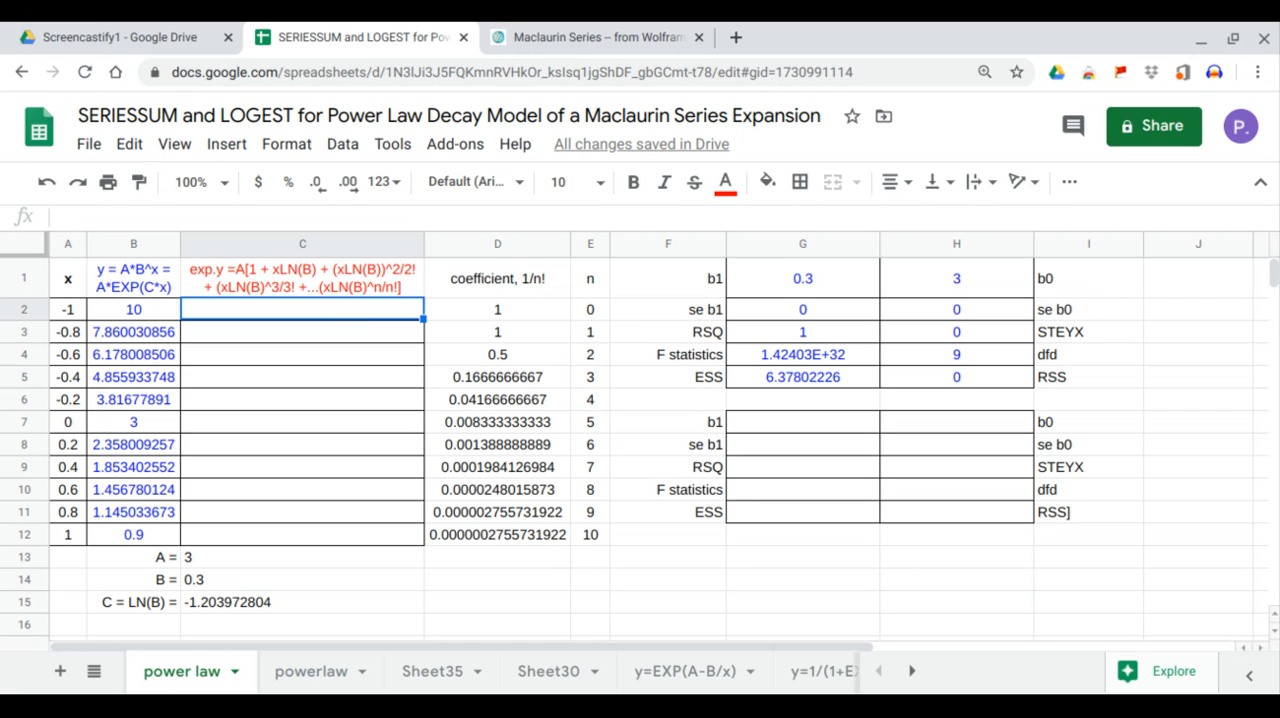
text(=ARRAYFORMULA()
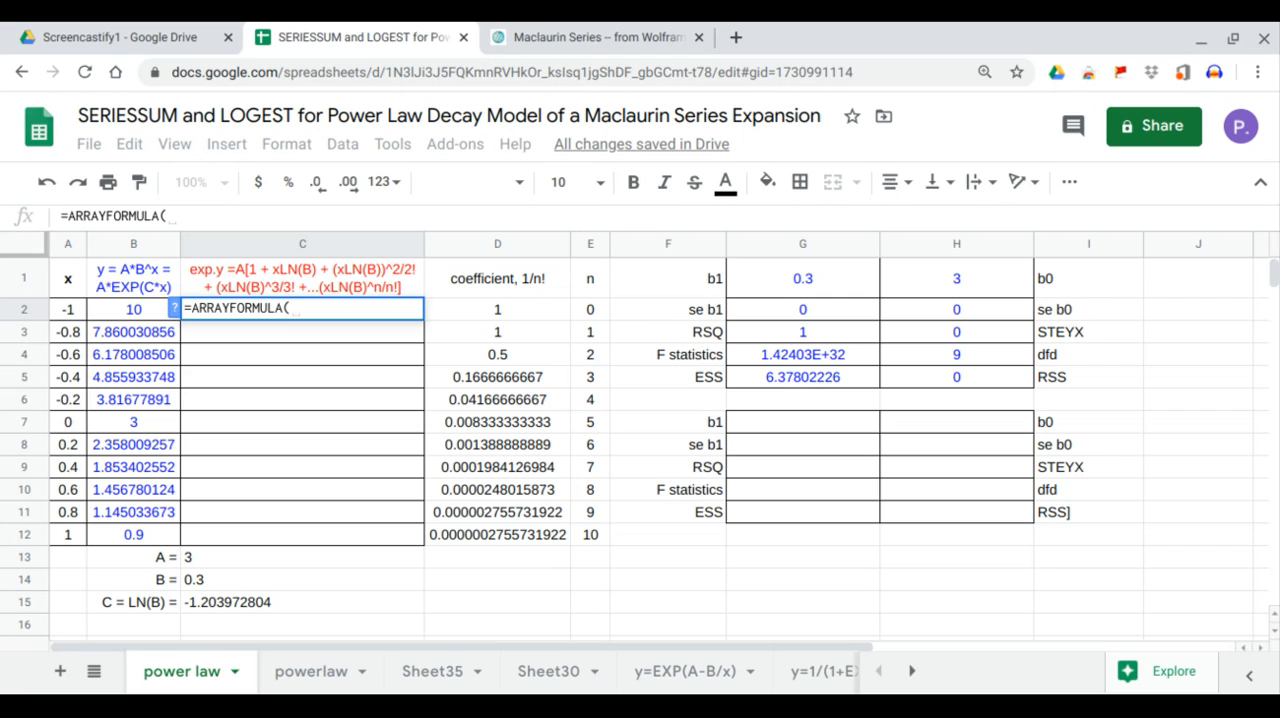
click(217, 551)
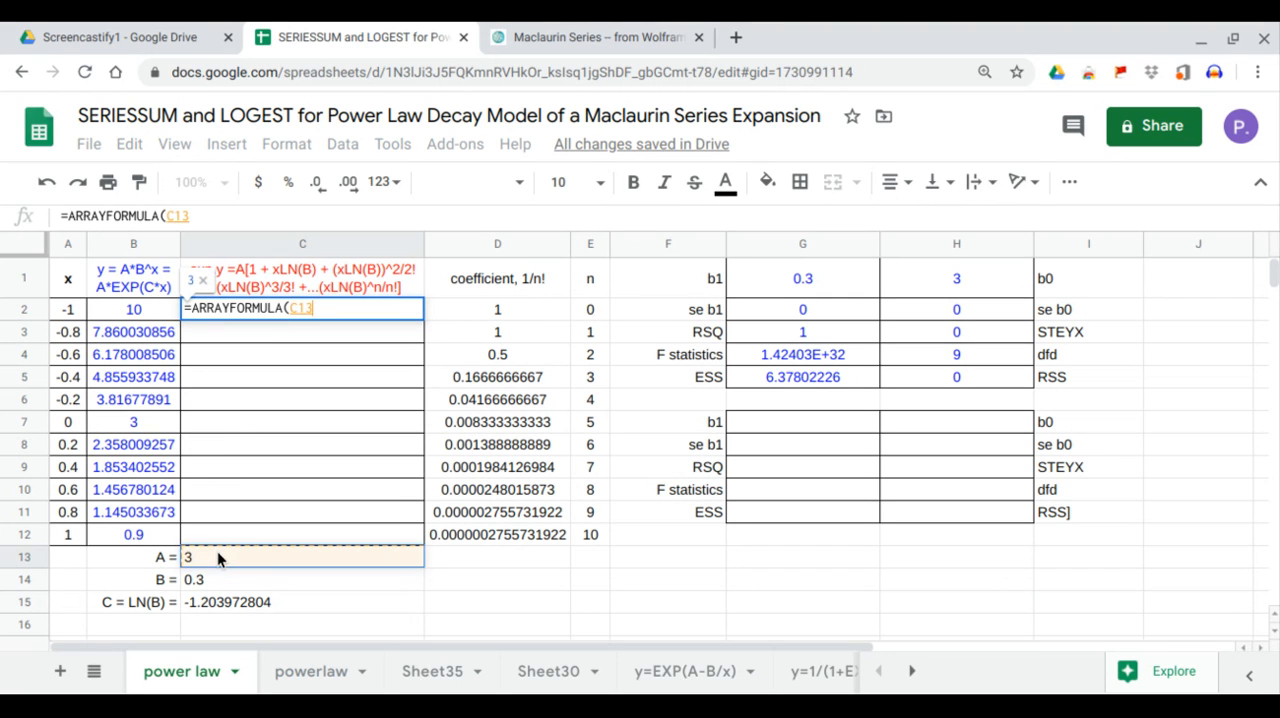
text(*)
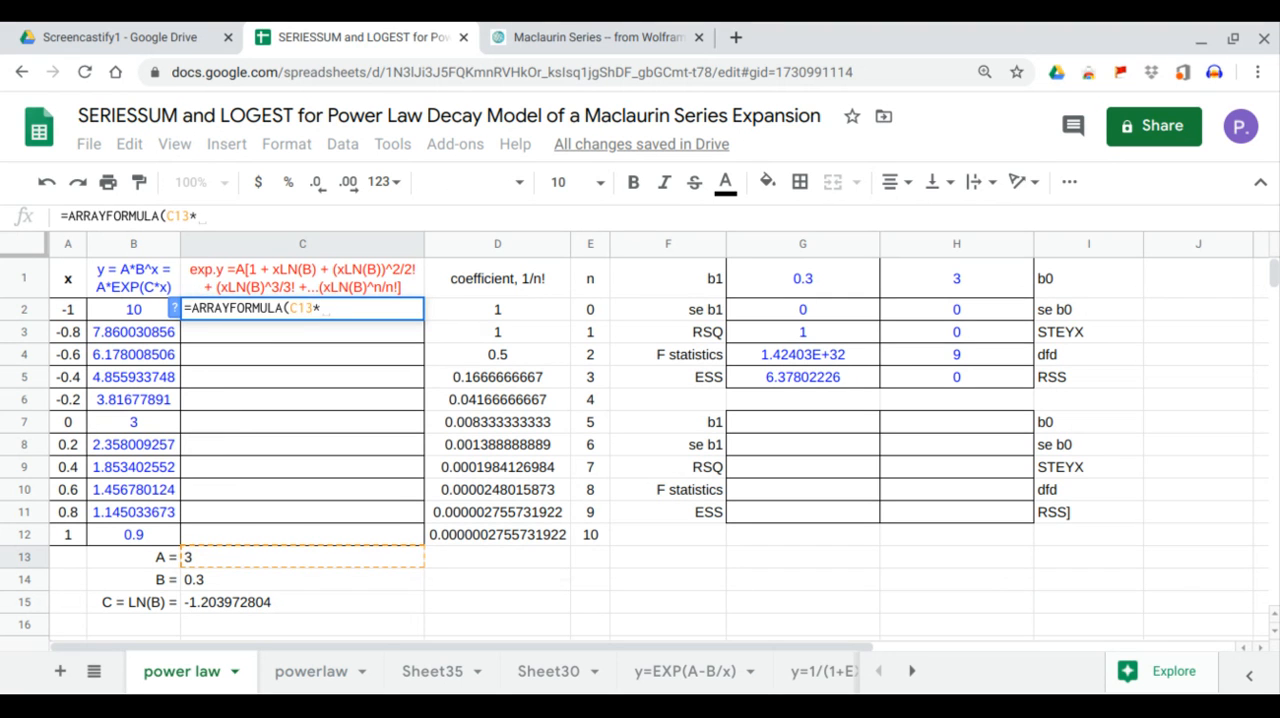
text(ser)
key(Tab)
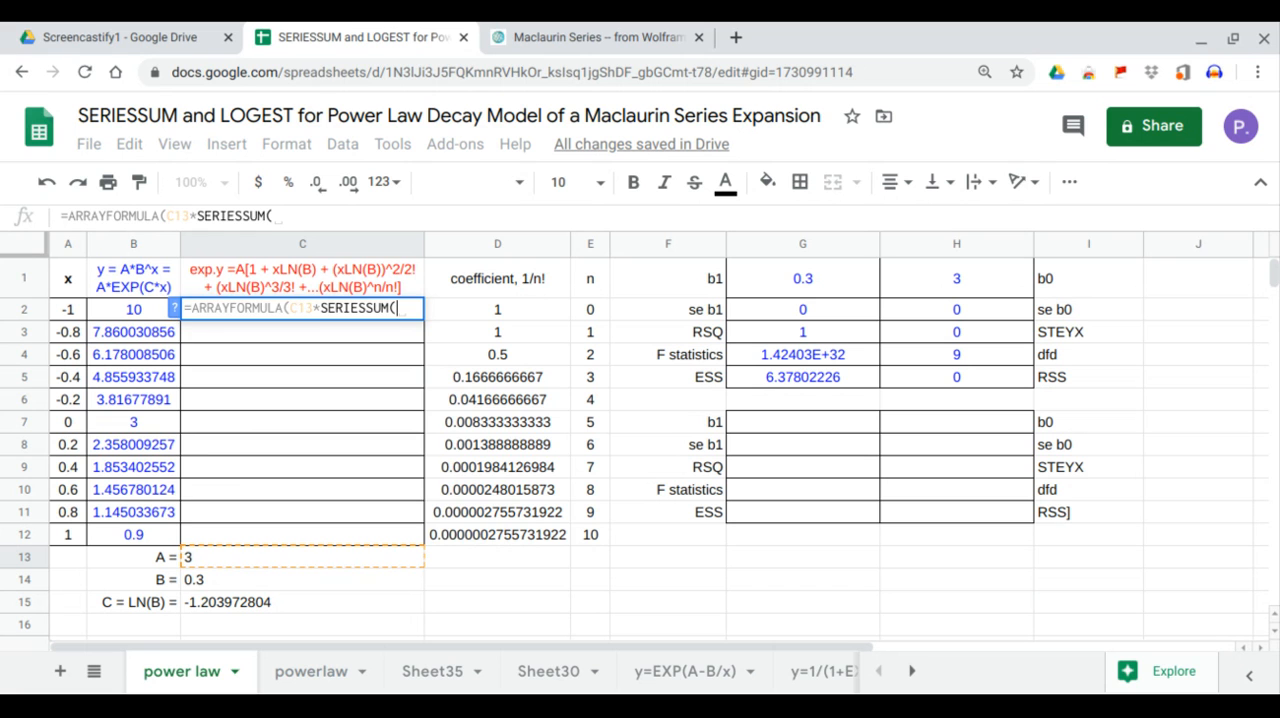
text(ln)
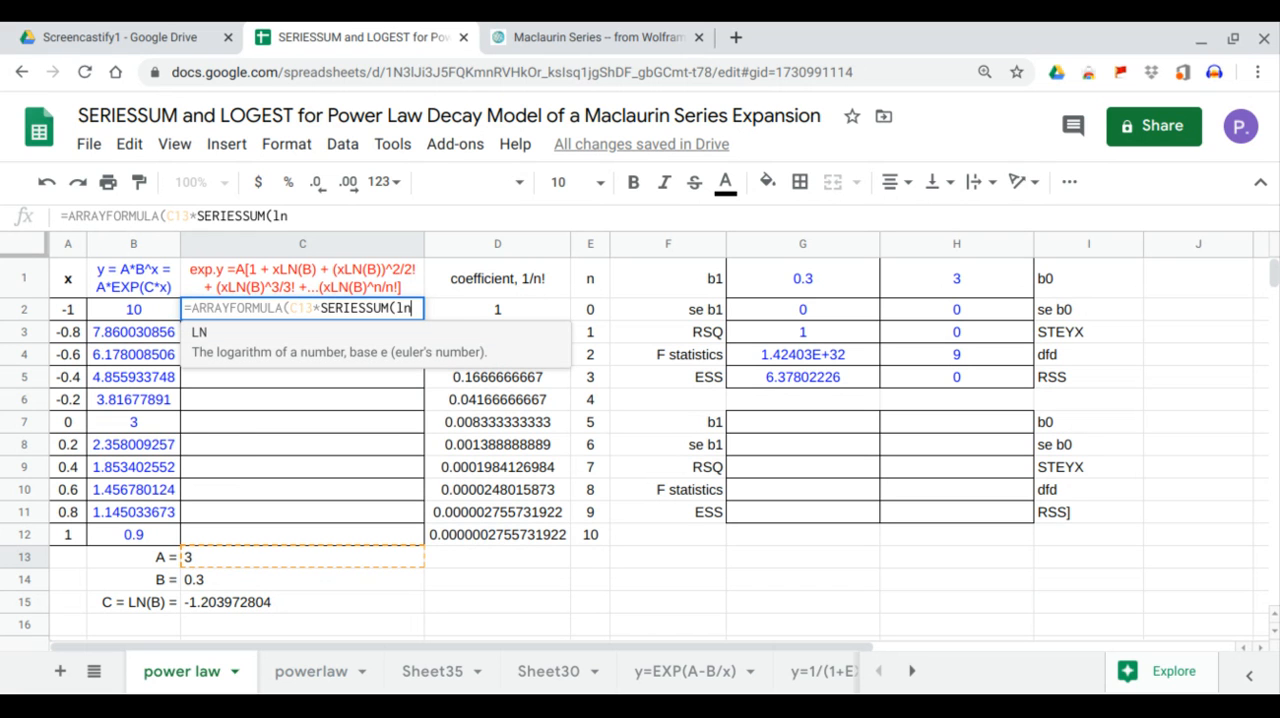
key(Tab)
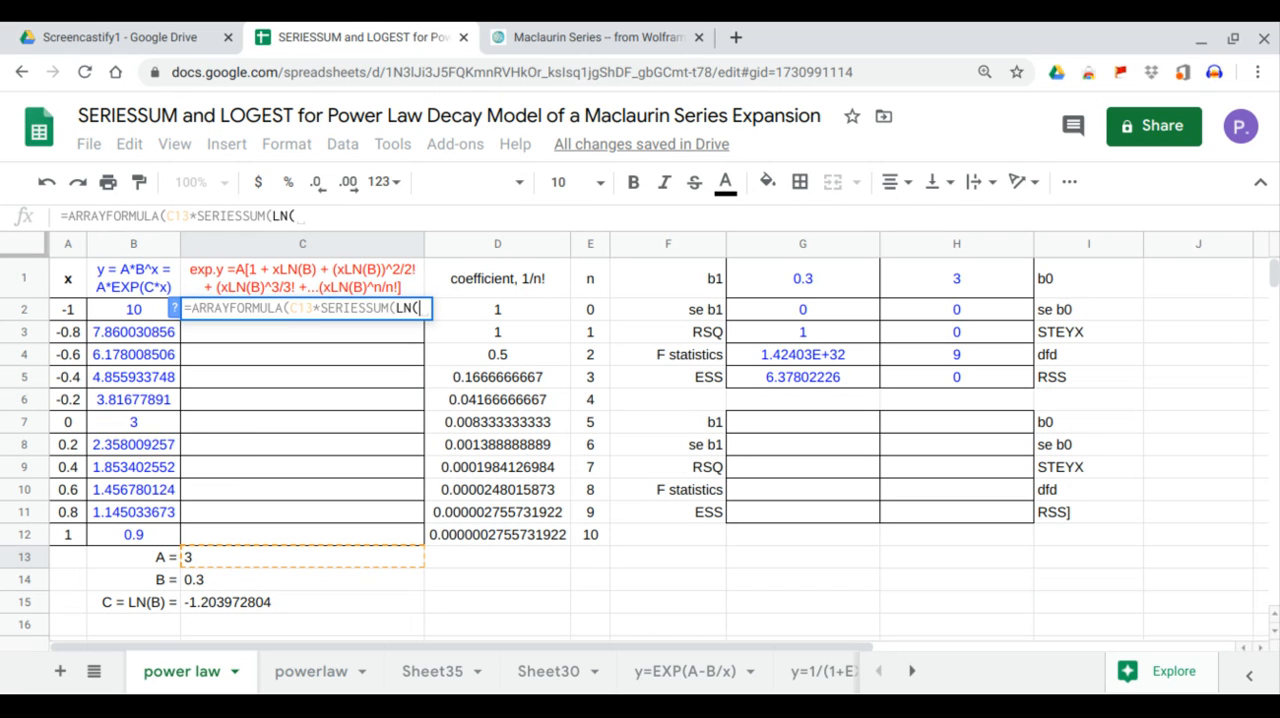
click(211, 583)
text())
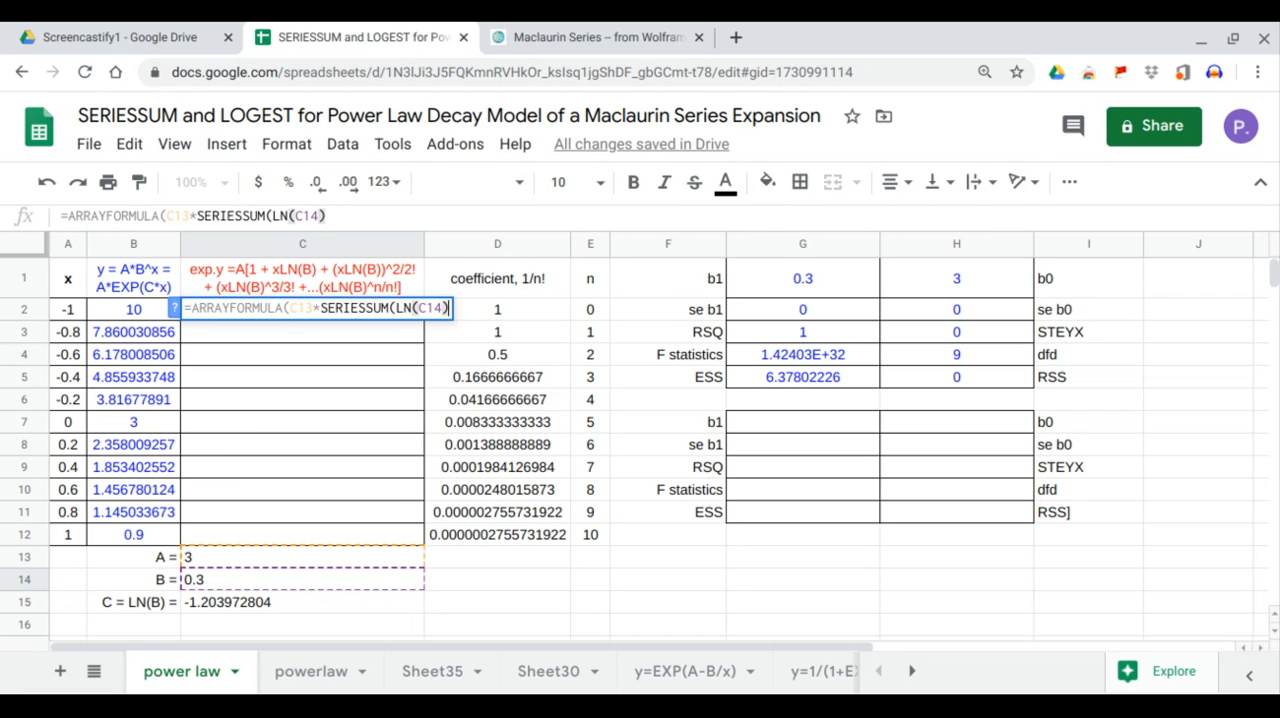
text(*)
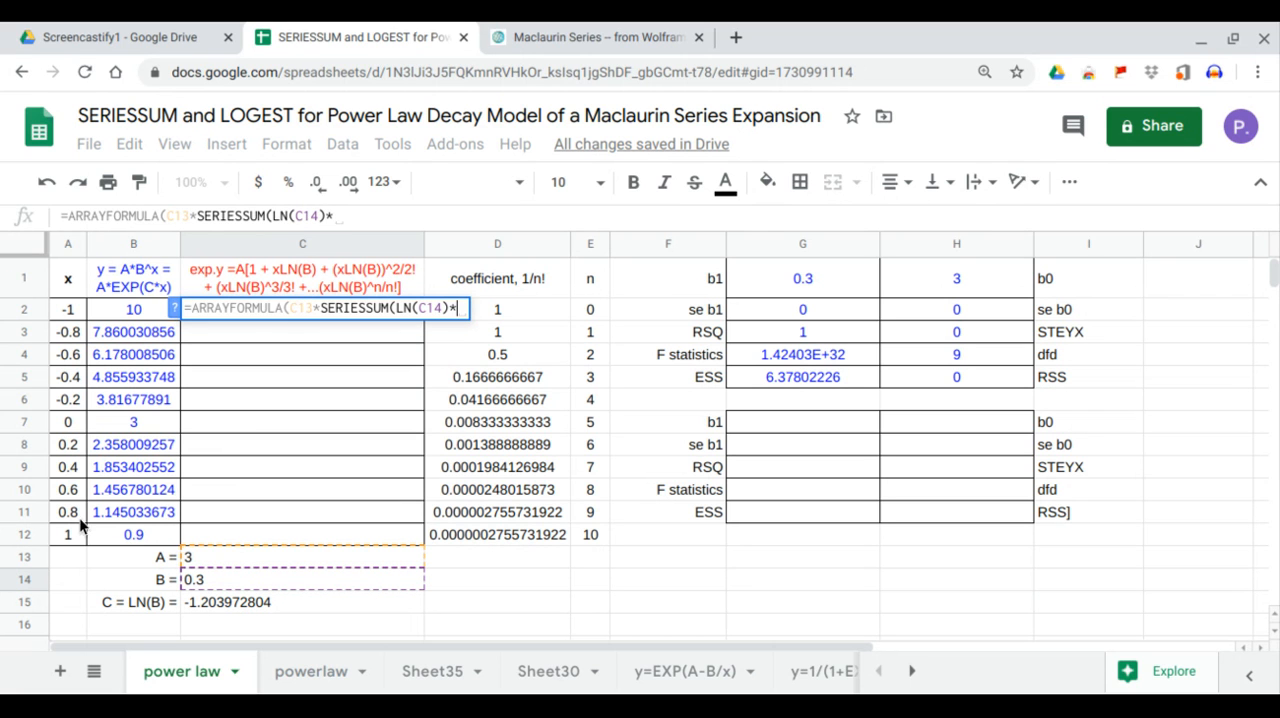
drag(70, 312, 72, 536)
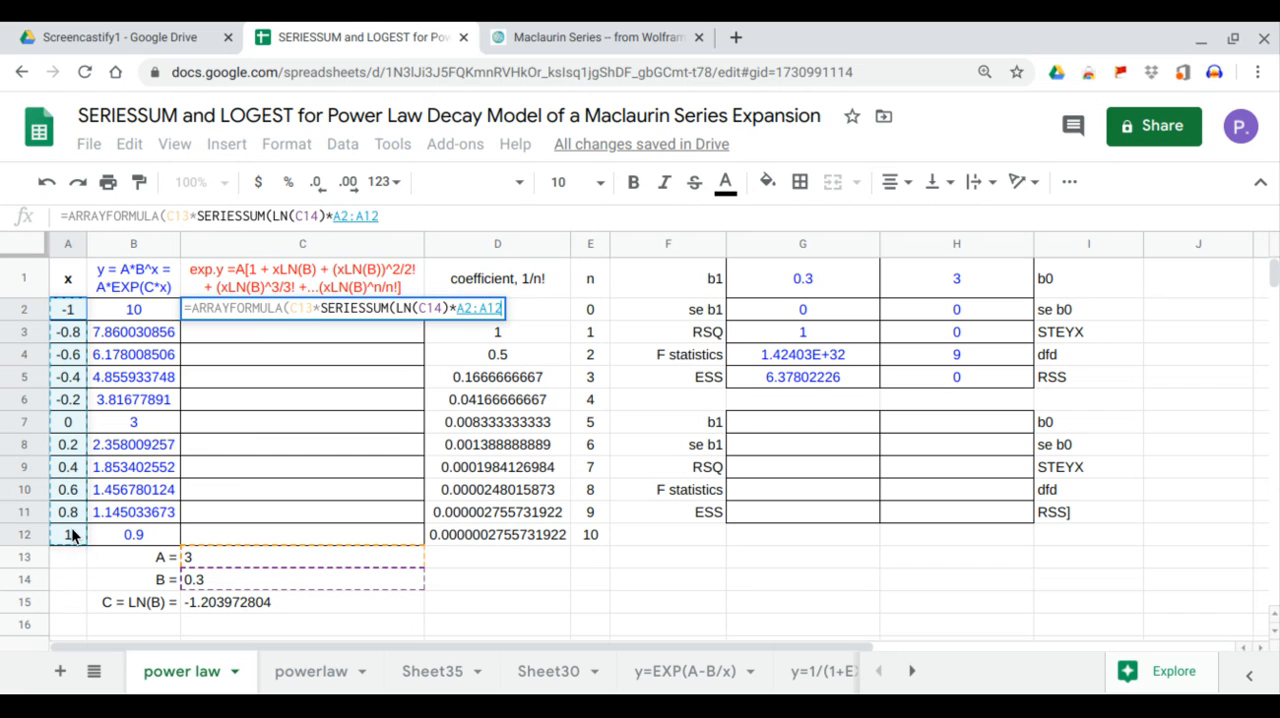
text(,)
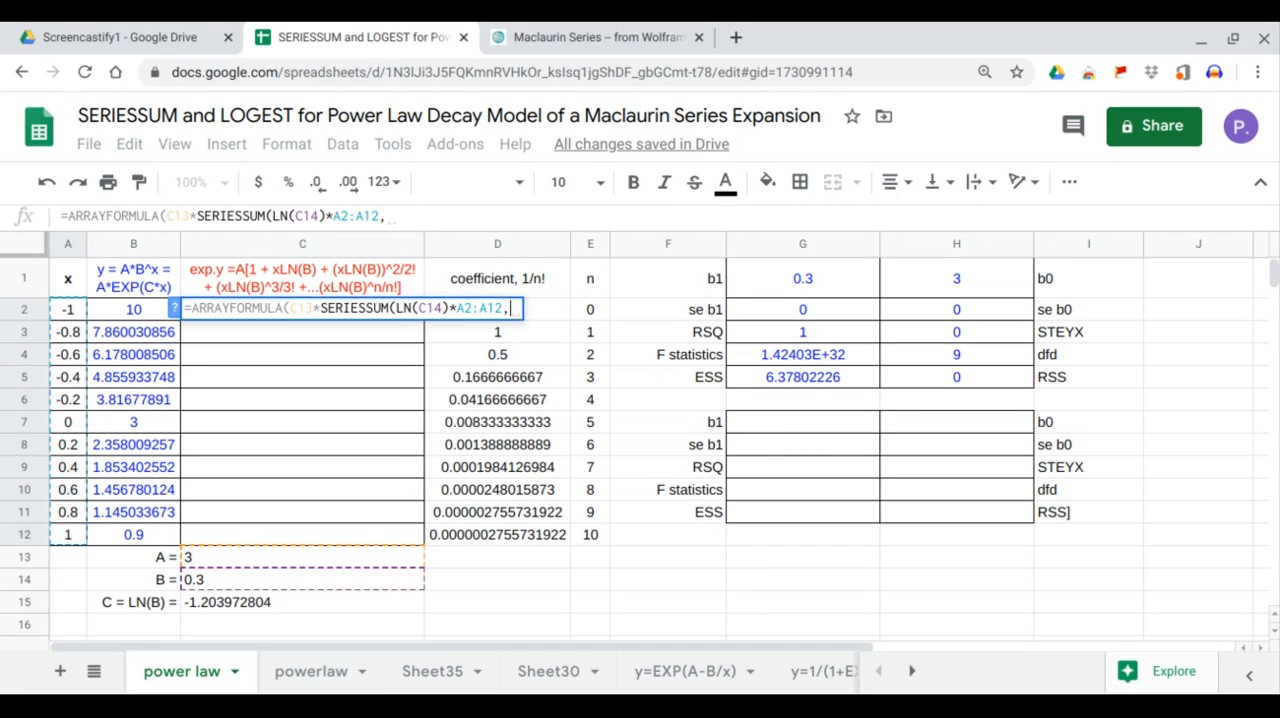
text(0,1)
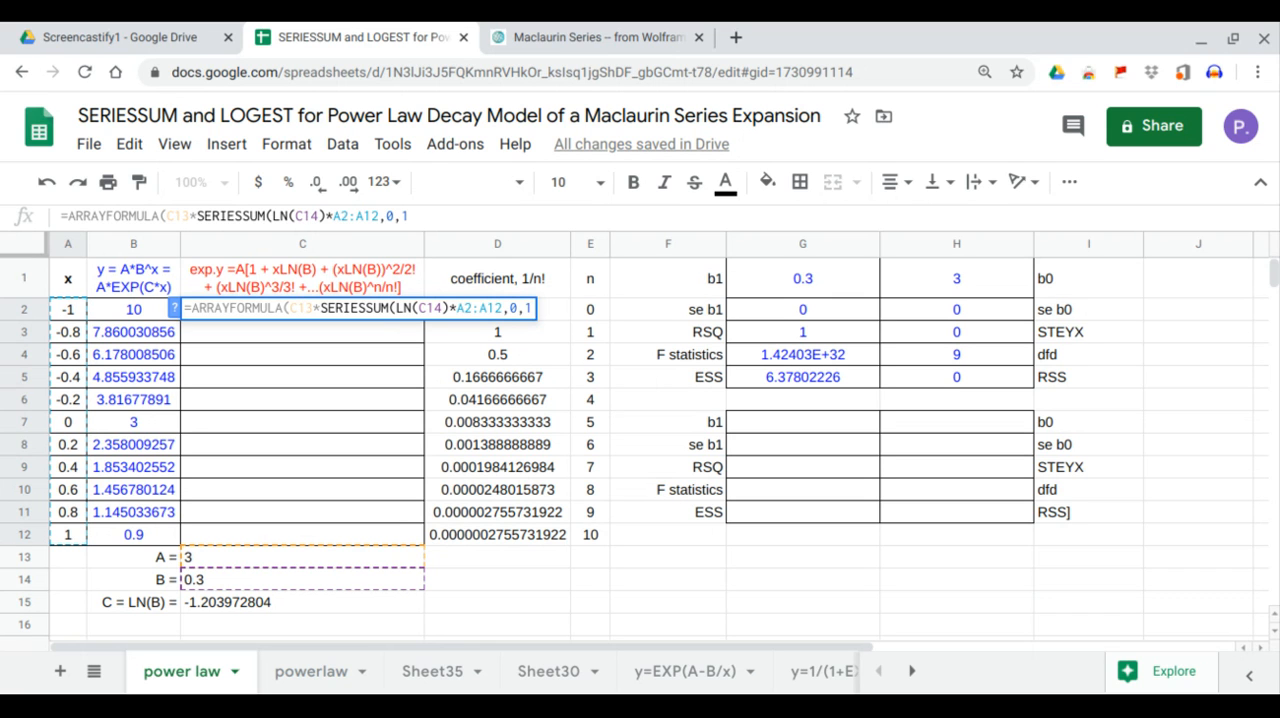
text(,)
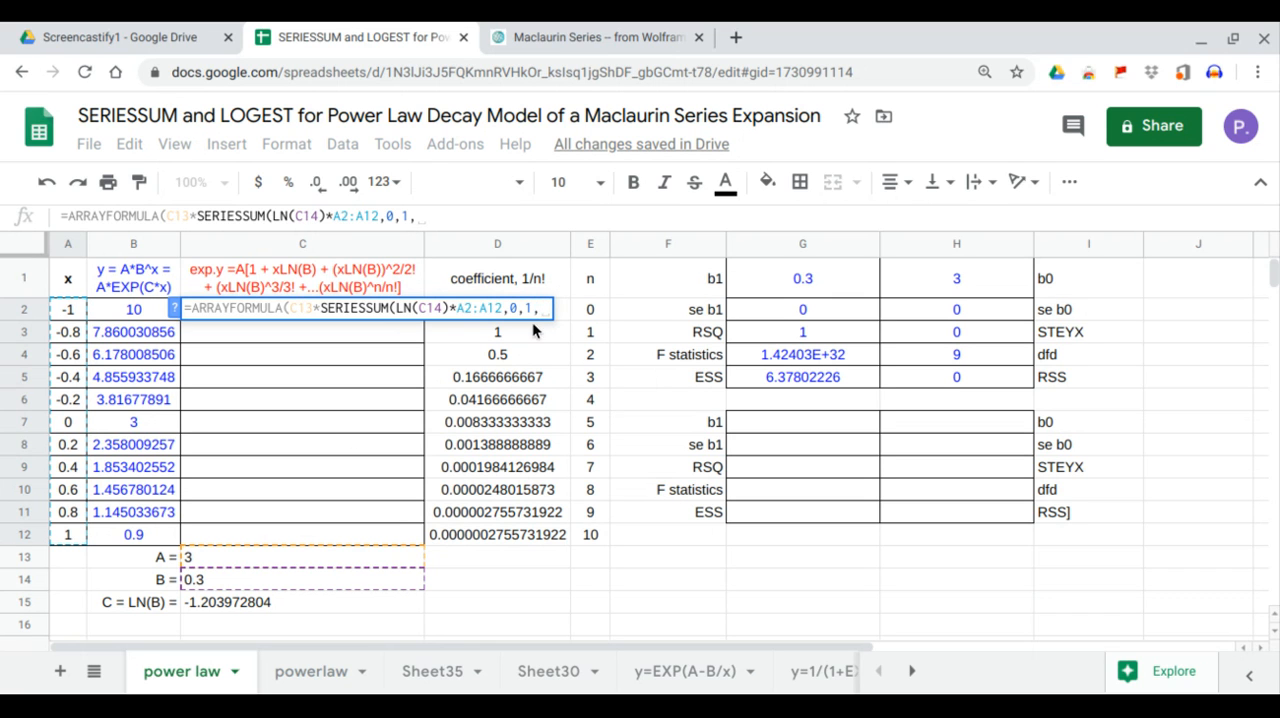
click(563, 316)
drag(558, 368, 555, 532)
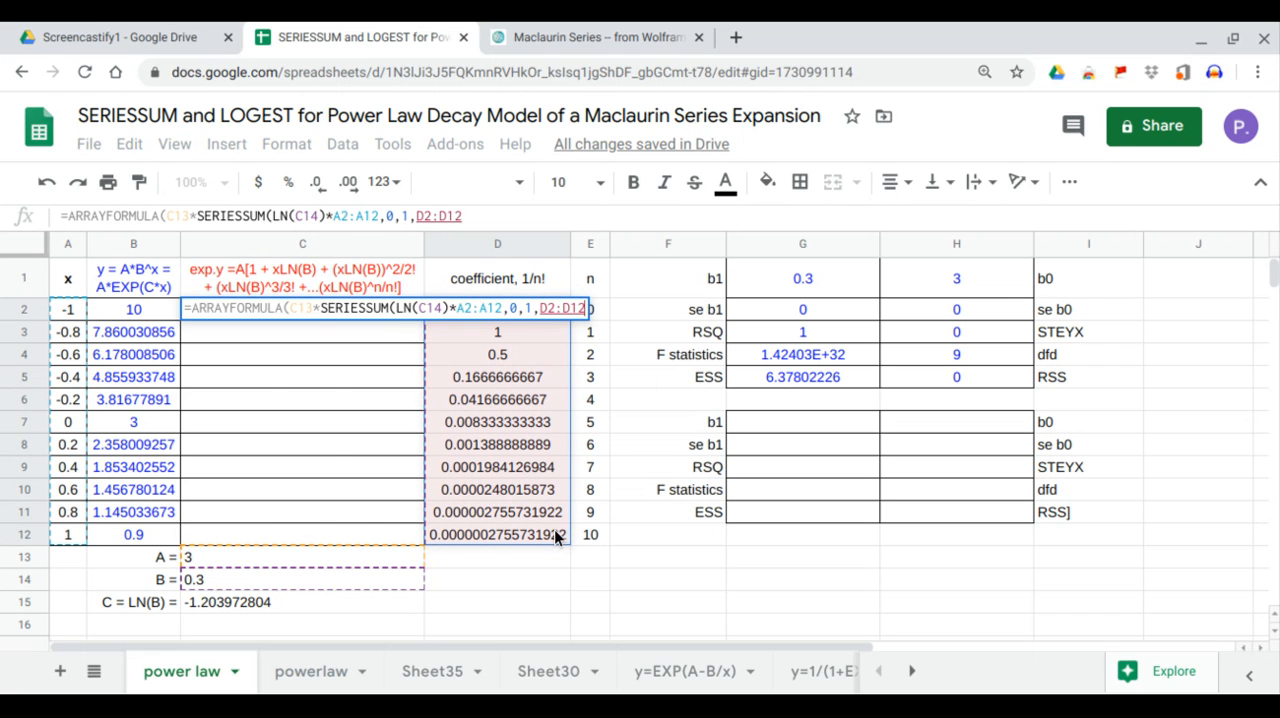
key(Return)
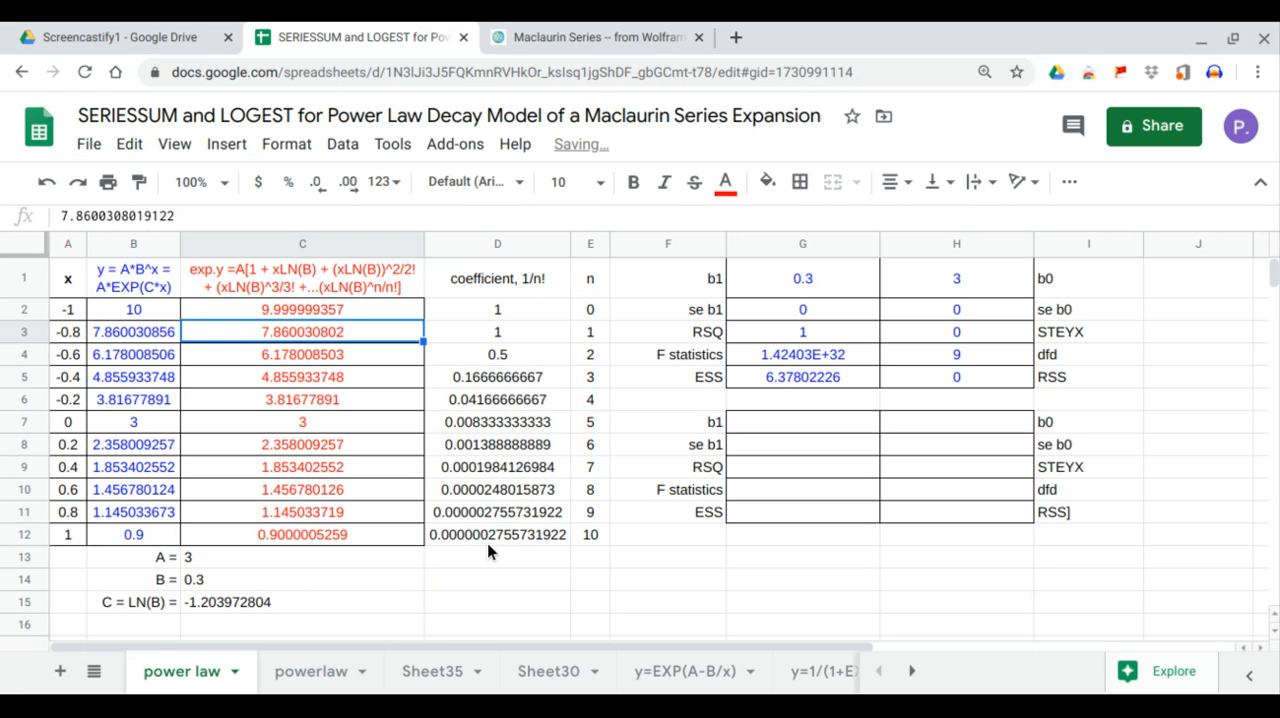
Compare the series expansion values in C2:C12 with the exact y values in B2:B12.
drag(339, 313, 335, 535)
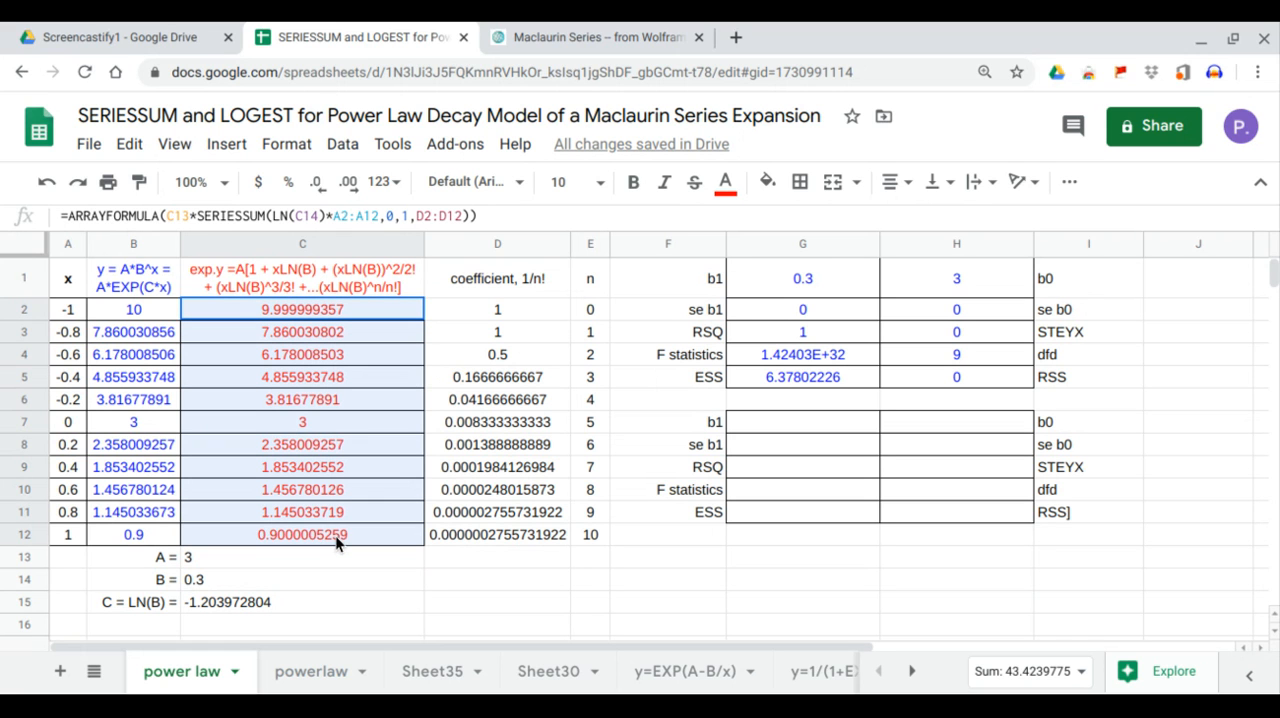
drag(157, 314, 148, 537)
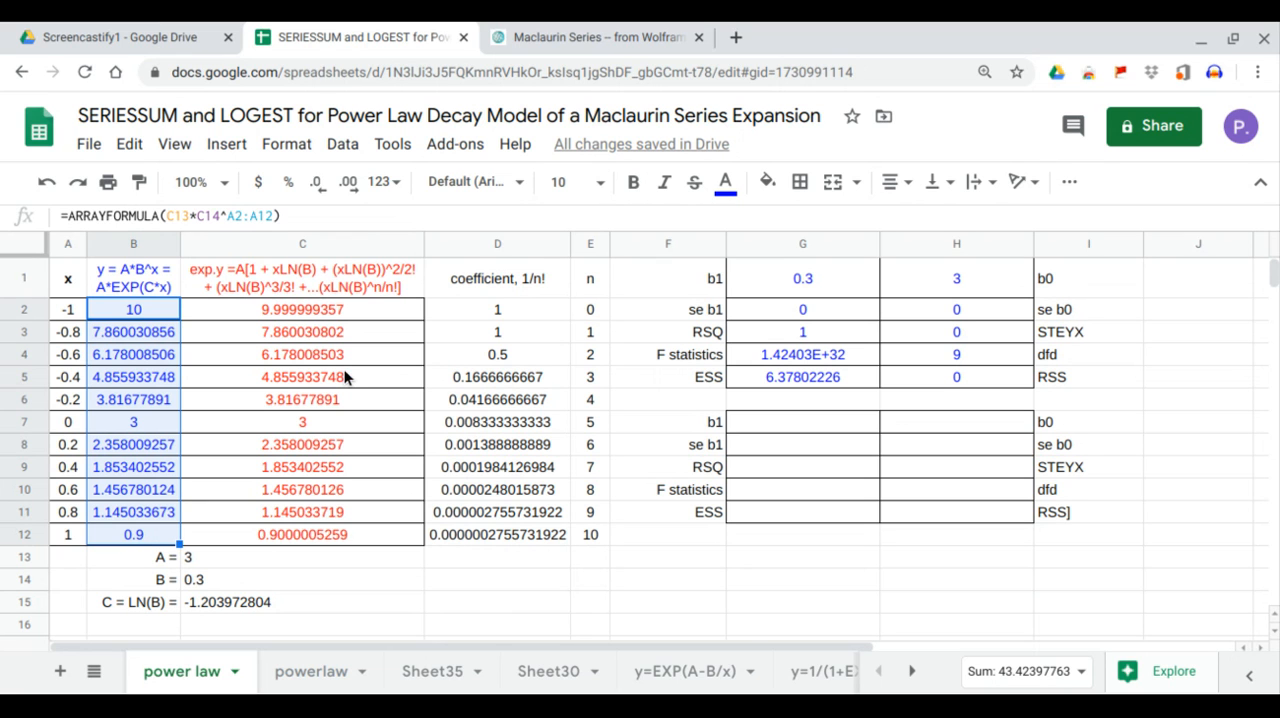
click(354, 310)
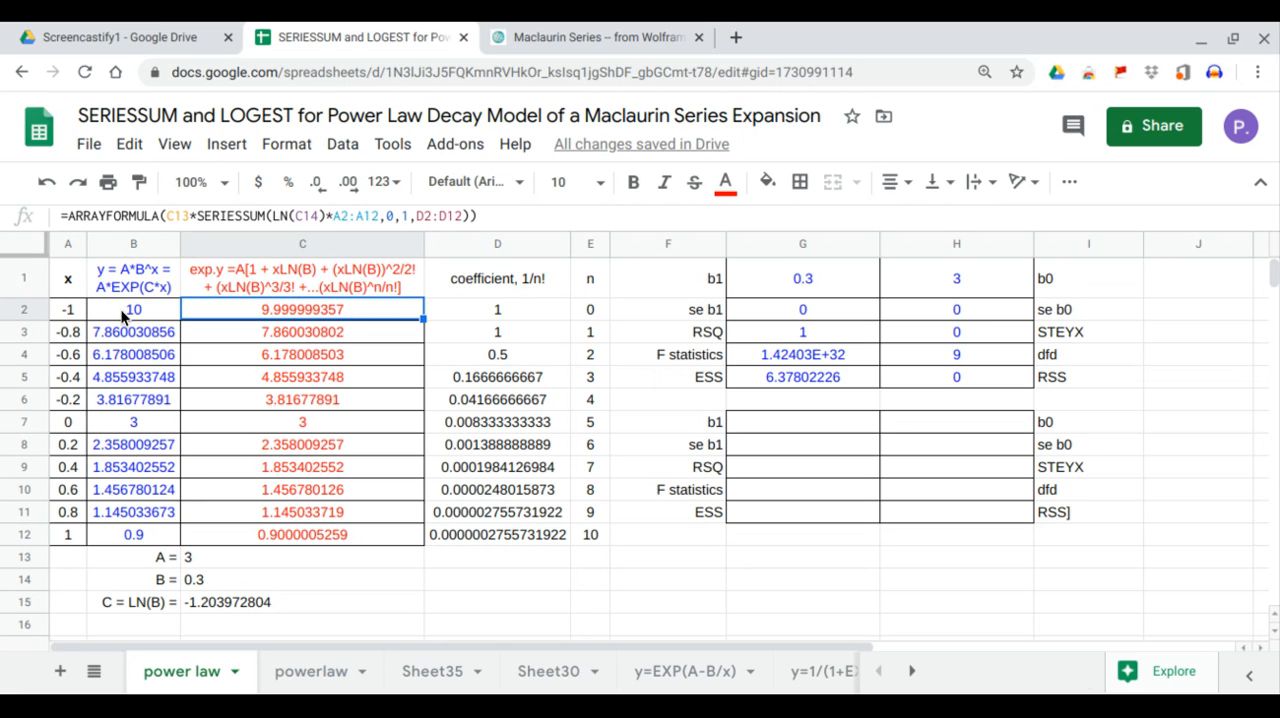
Fit the exponential regression of the expansion values on x in G7 with full statistics using =LOGEST(C2:C12,A2:A12,1,1).
click(762, 418)
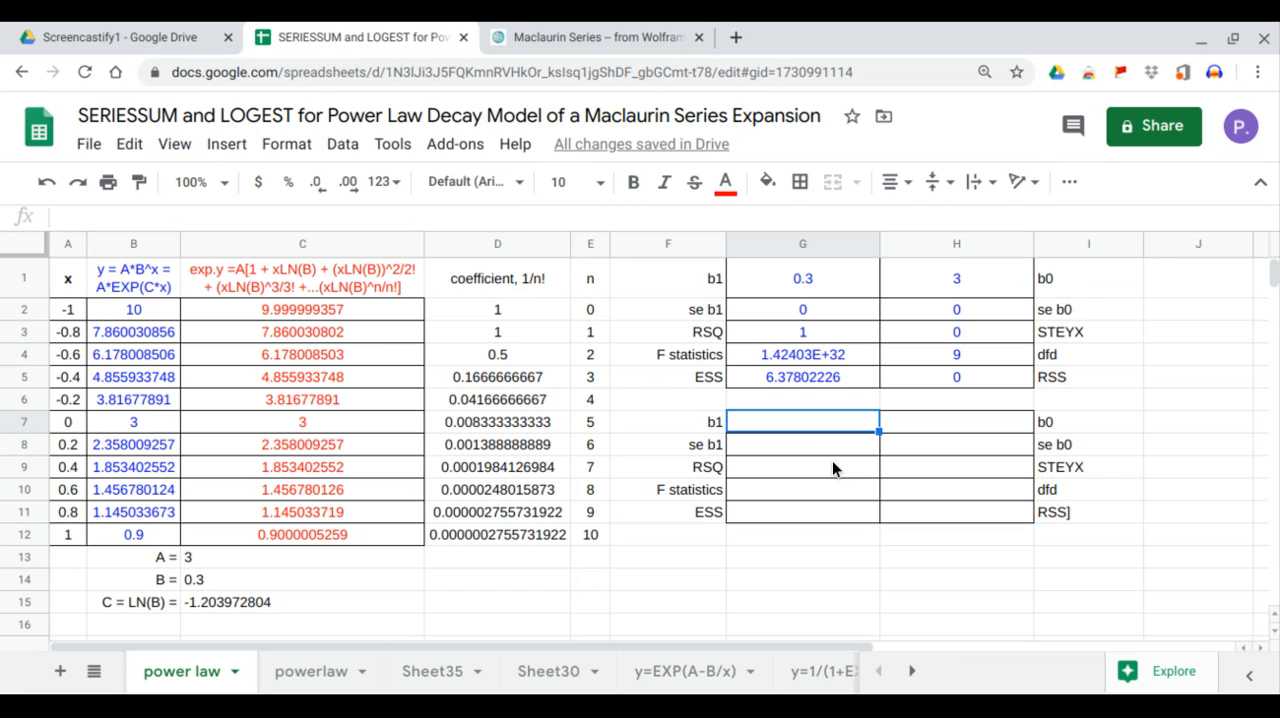
text(=logest()
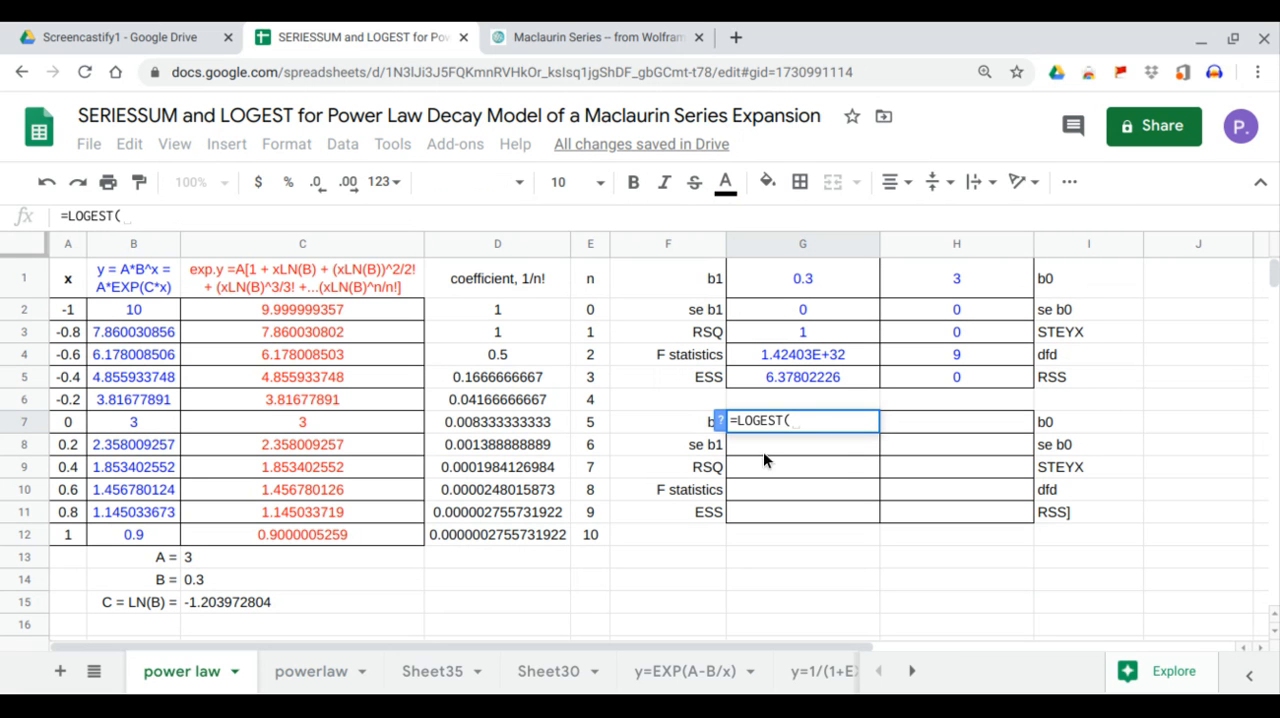
drag(355, 309, 346, 530)
text(,)
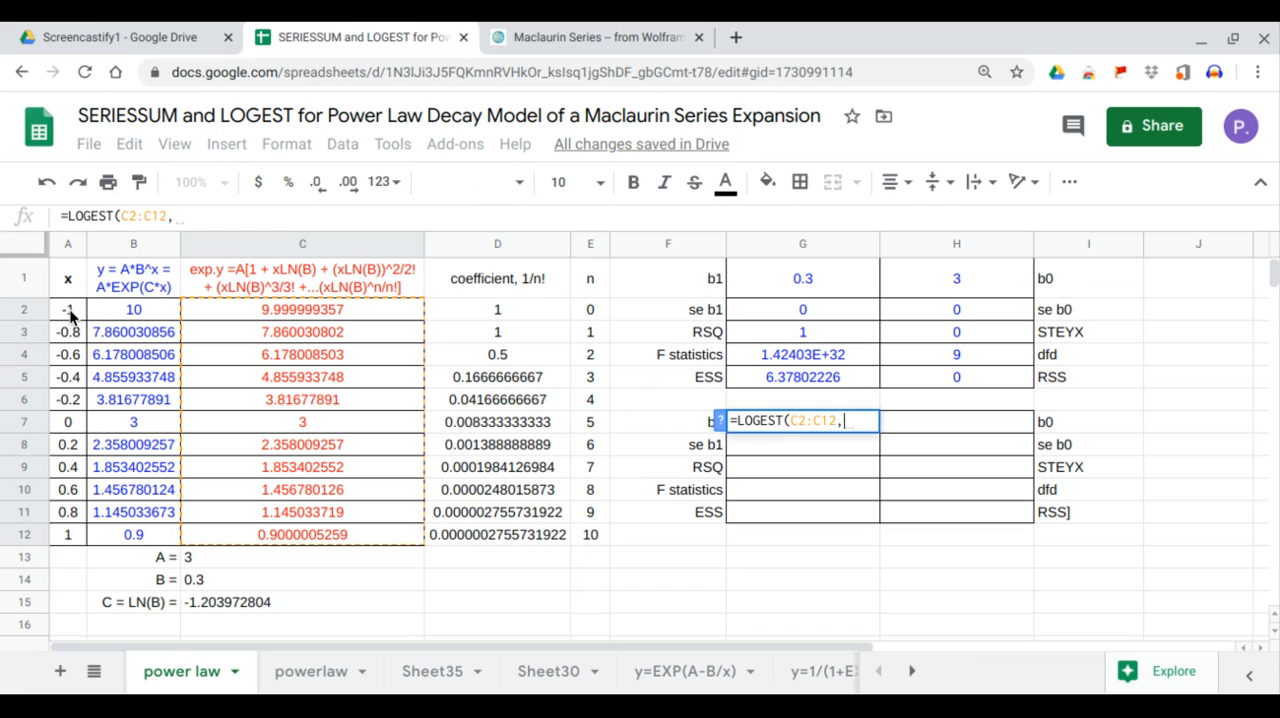
drag(69, 309, 79, 537)
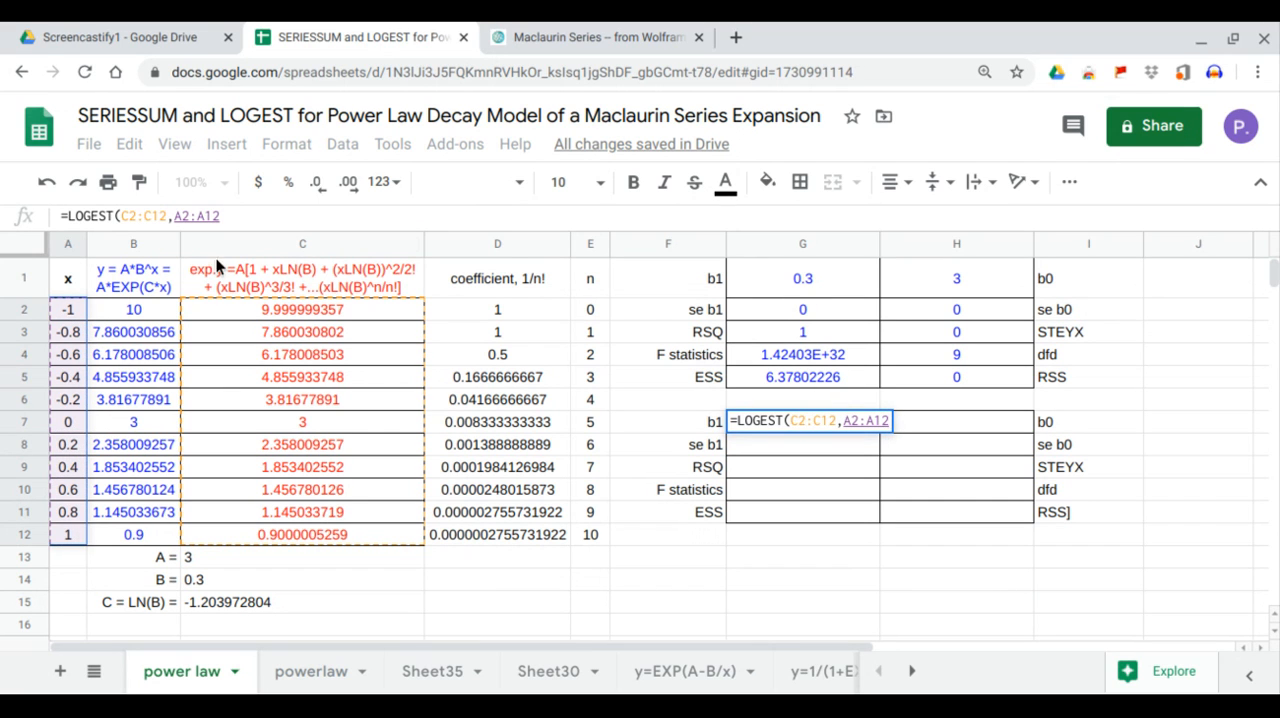
click(246, 219)
text(,1,1)
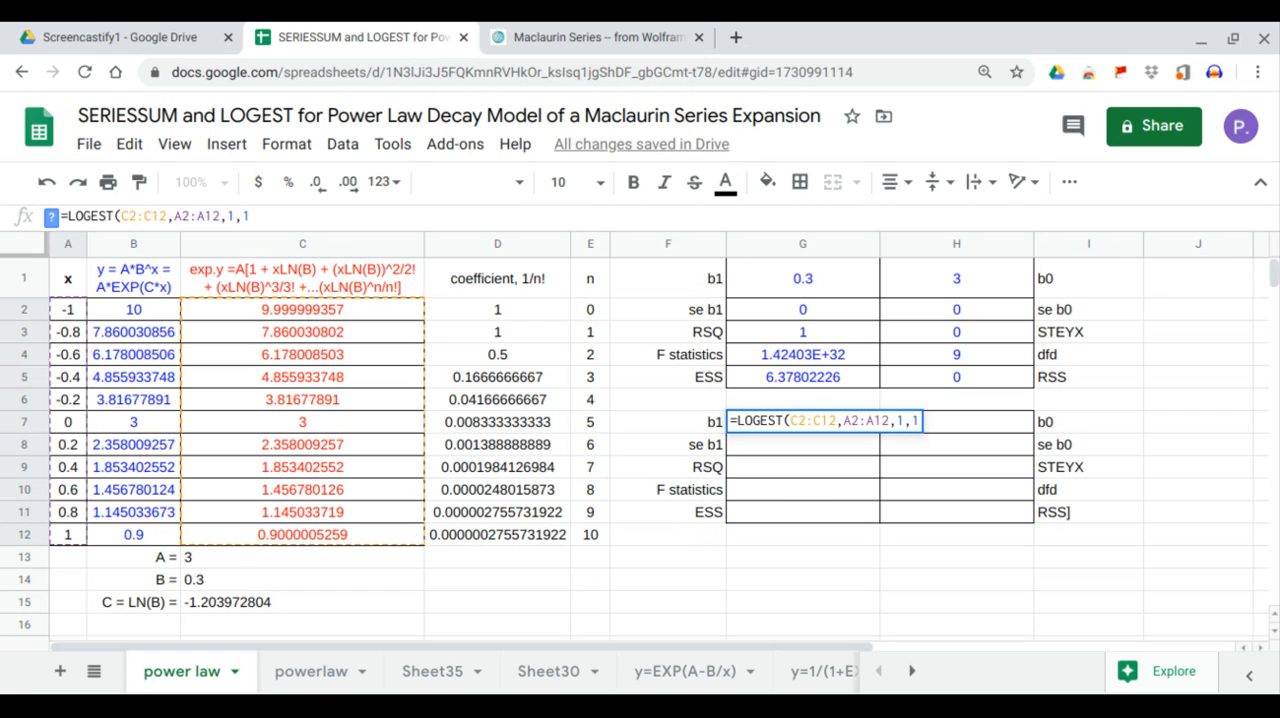
key(Return)
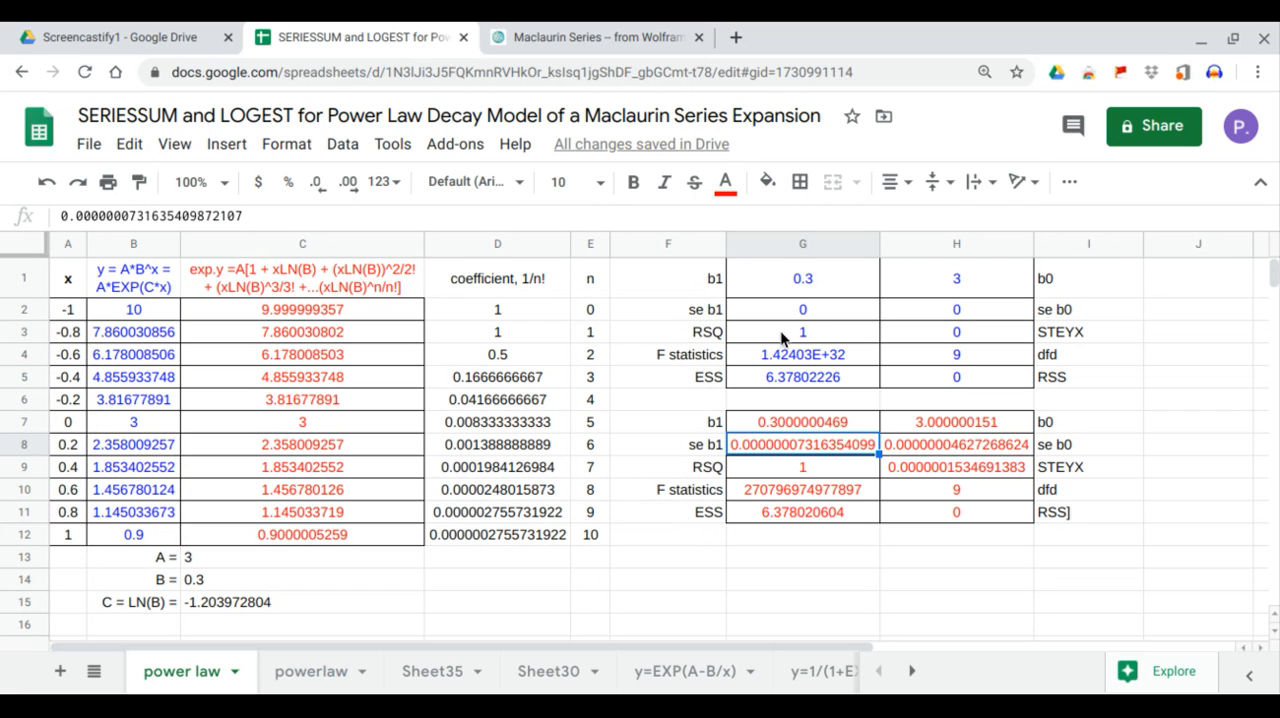
Compare the standard errors, STEYX and RSS values between the exact and series expansion LOGEST tables.
drag(795, 313, 910, 318)
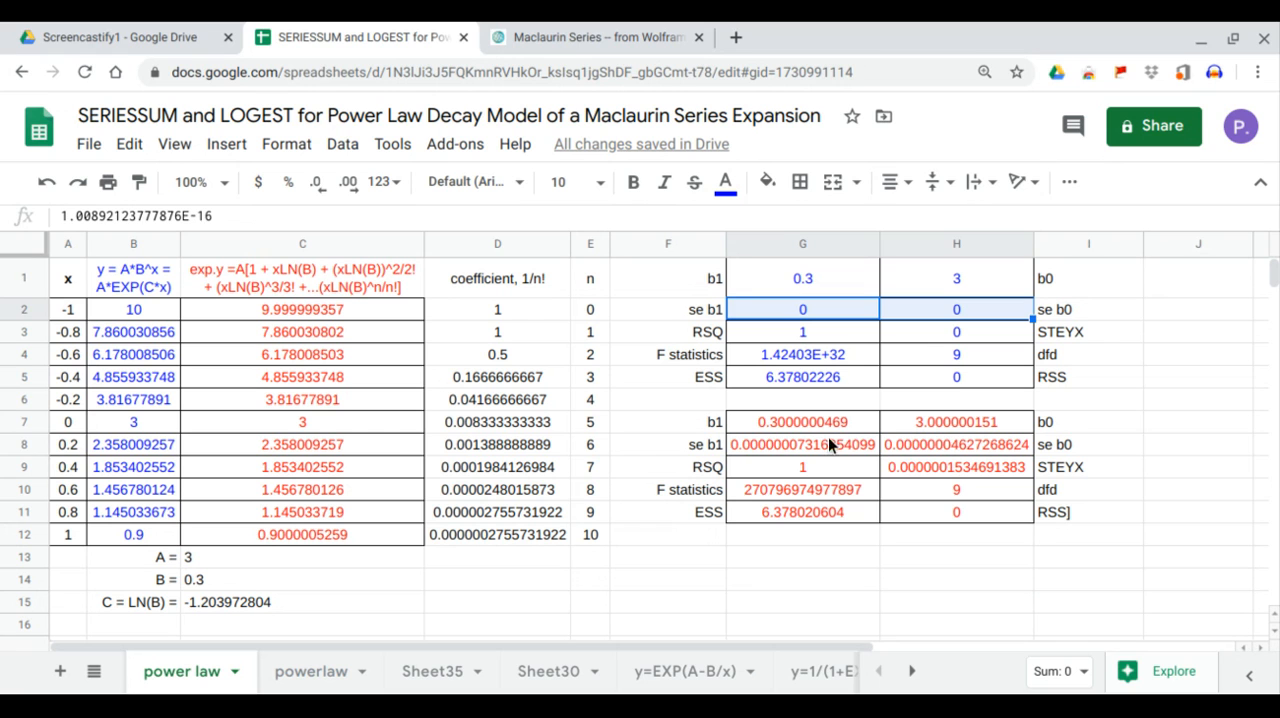
drag(829, 438, 941, 446)
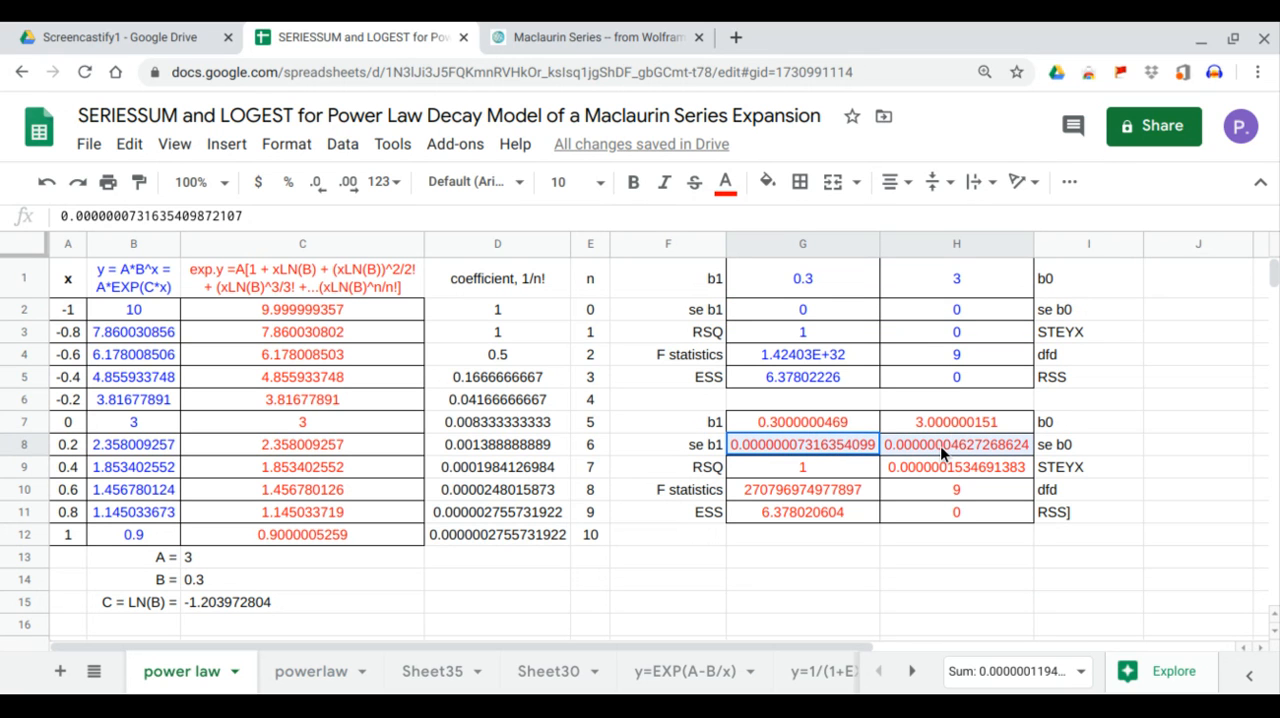
click(950, 467)
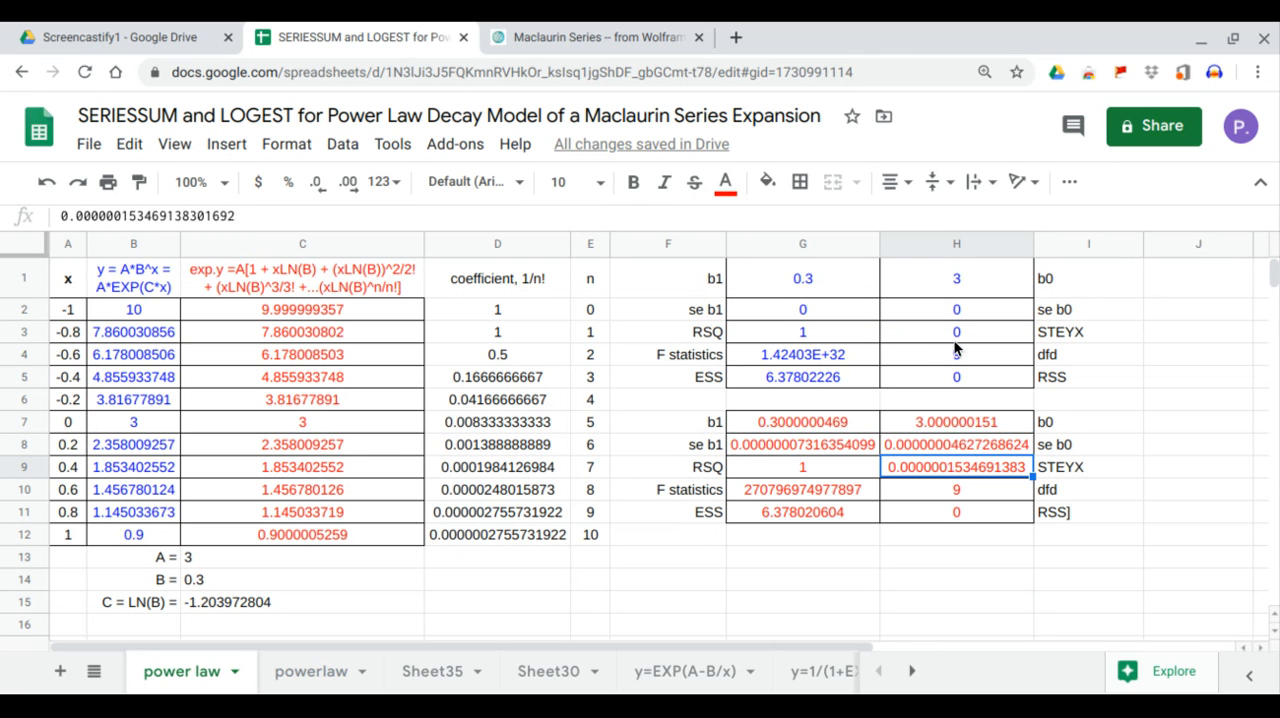
click(955, 370)
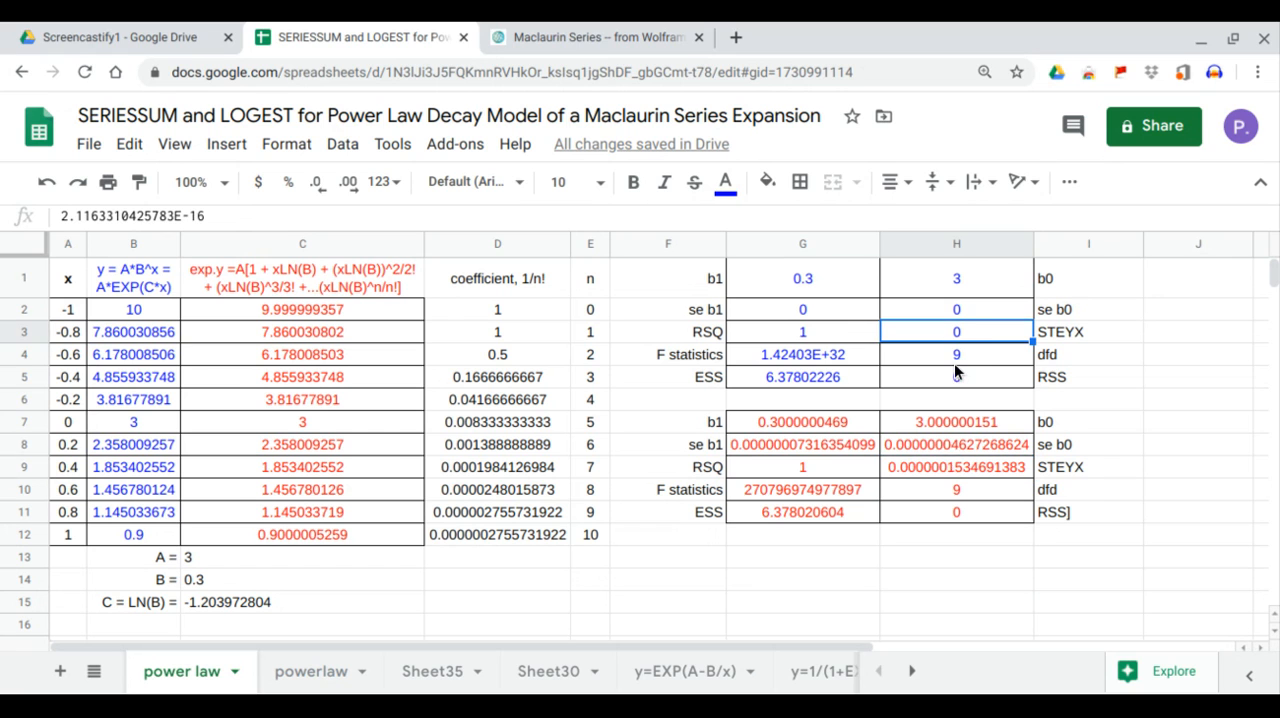
click(938, 512)
Correct the residual sum of squares label in I11 to RSS.
double_click(1064, 518)
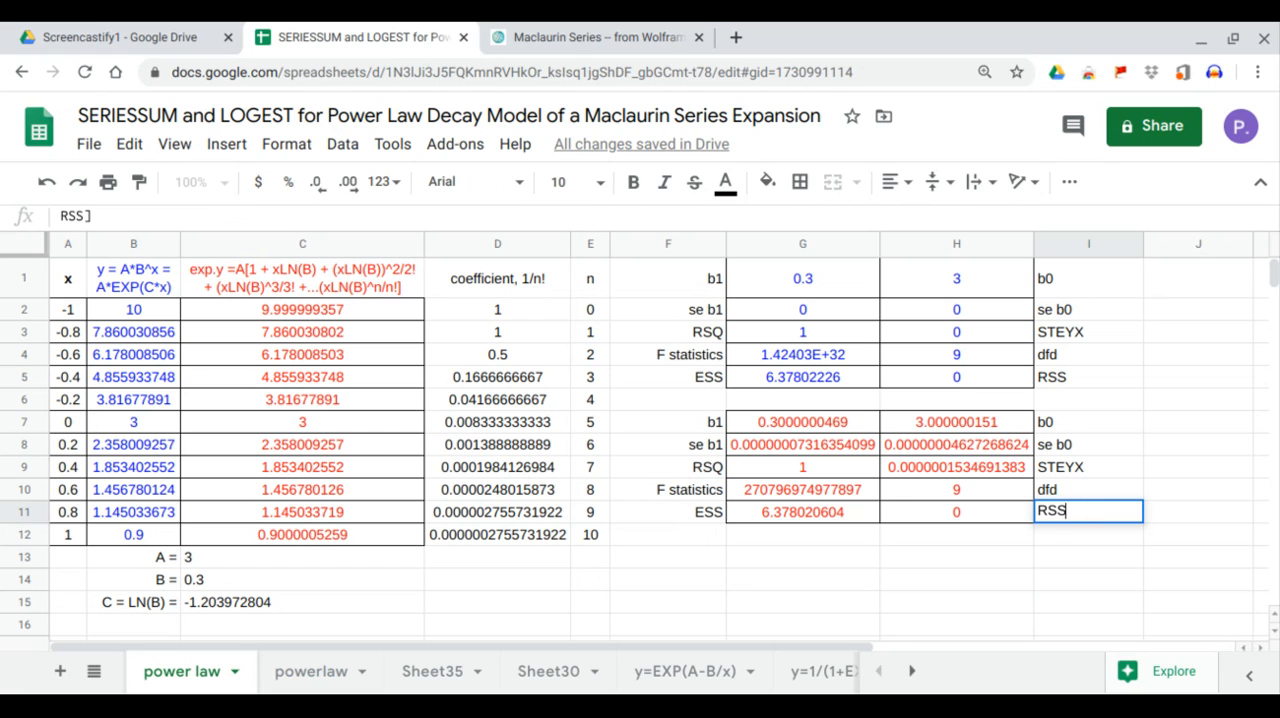
click(1011, 516)
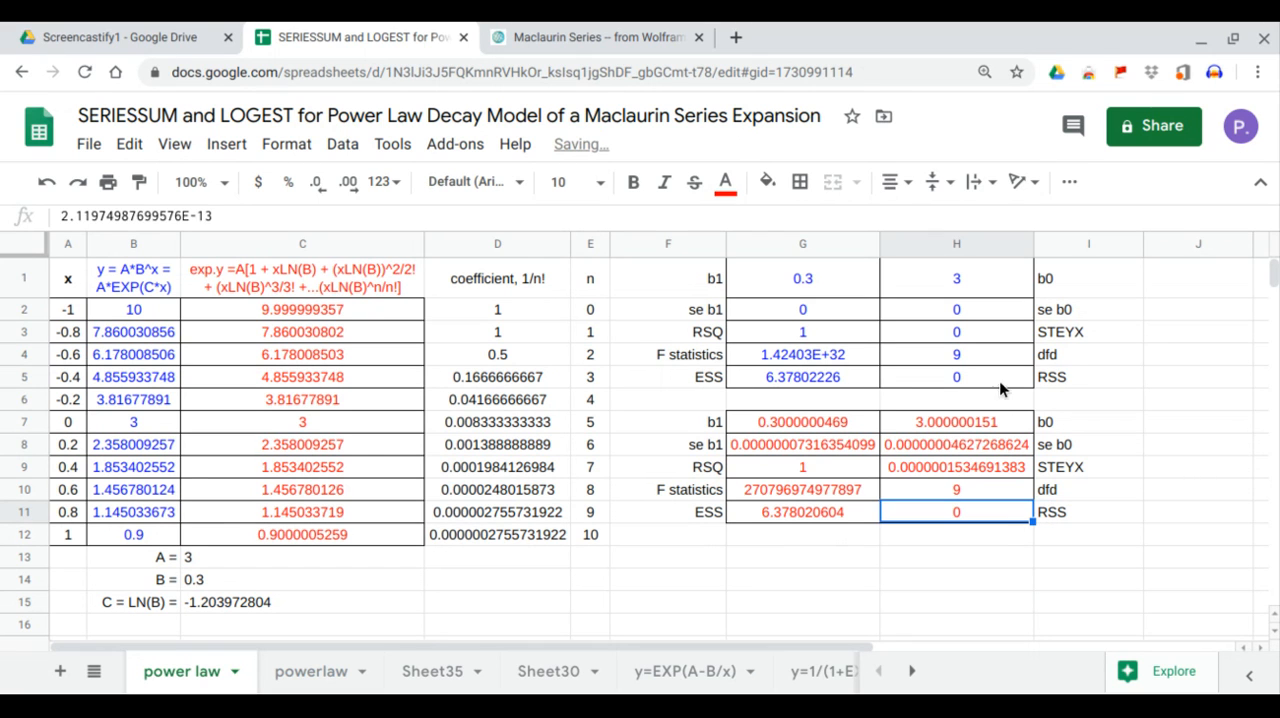
click(995, 466)
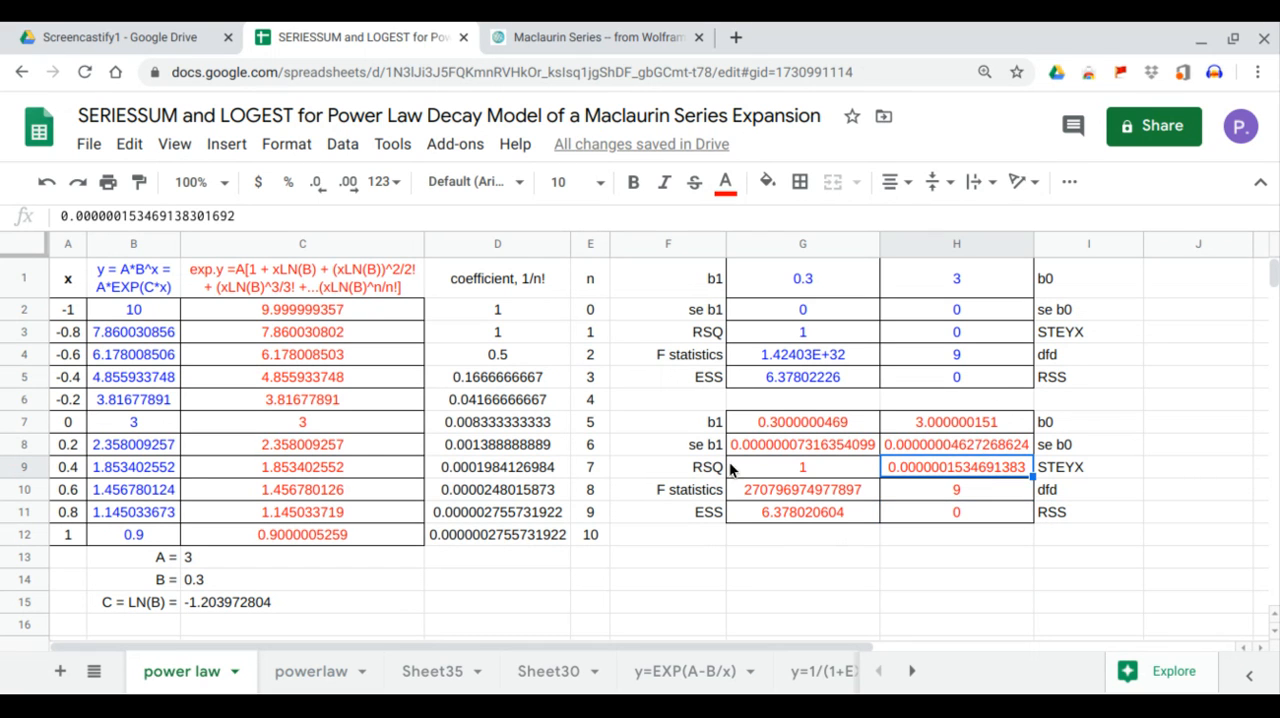
Insert a scatter chart of the x and exact y data in A1:B12, using row 1 as headers.
drag(66, 282, 132, 531)
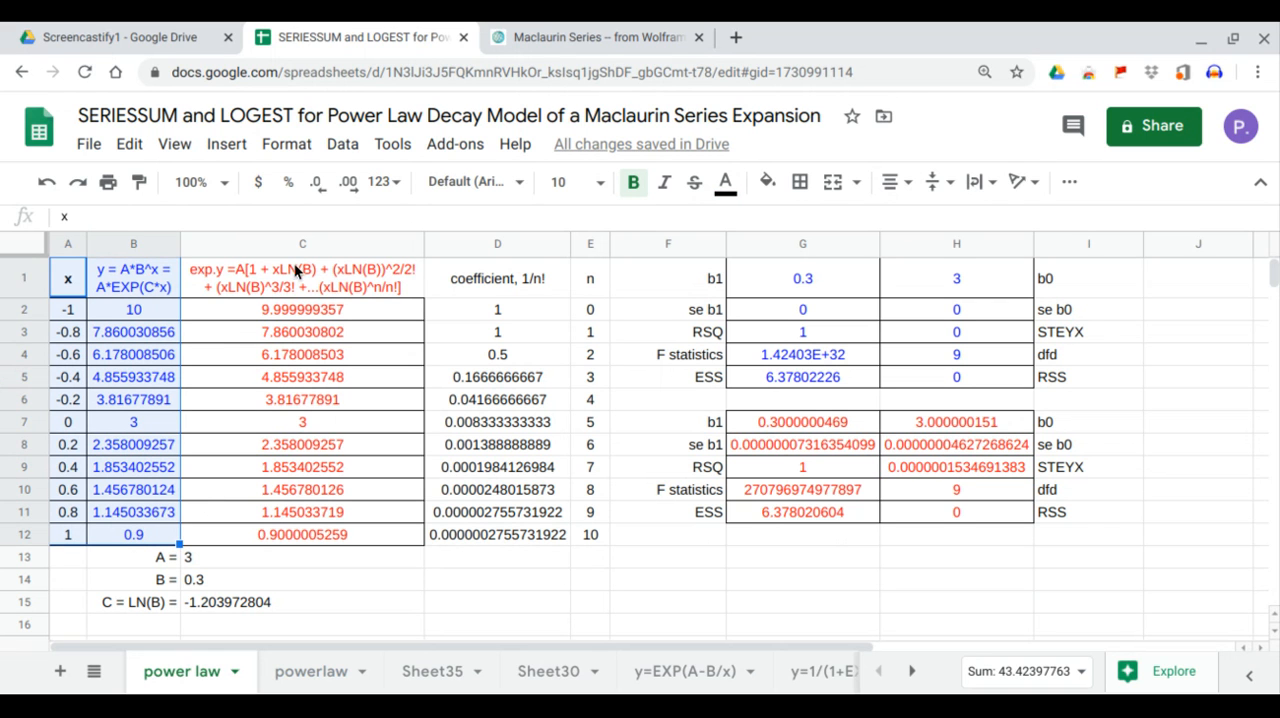
click(227, 146)
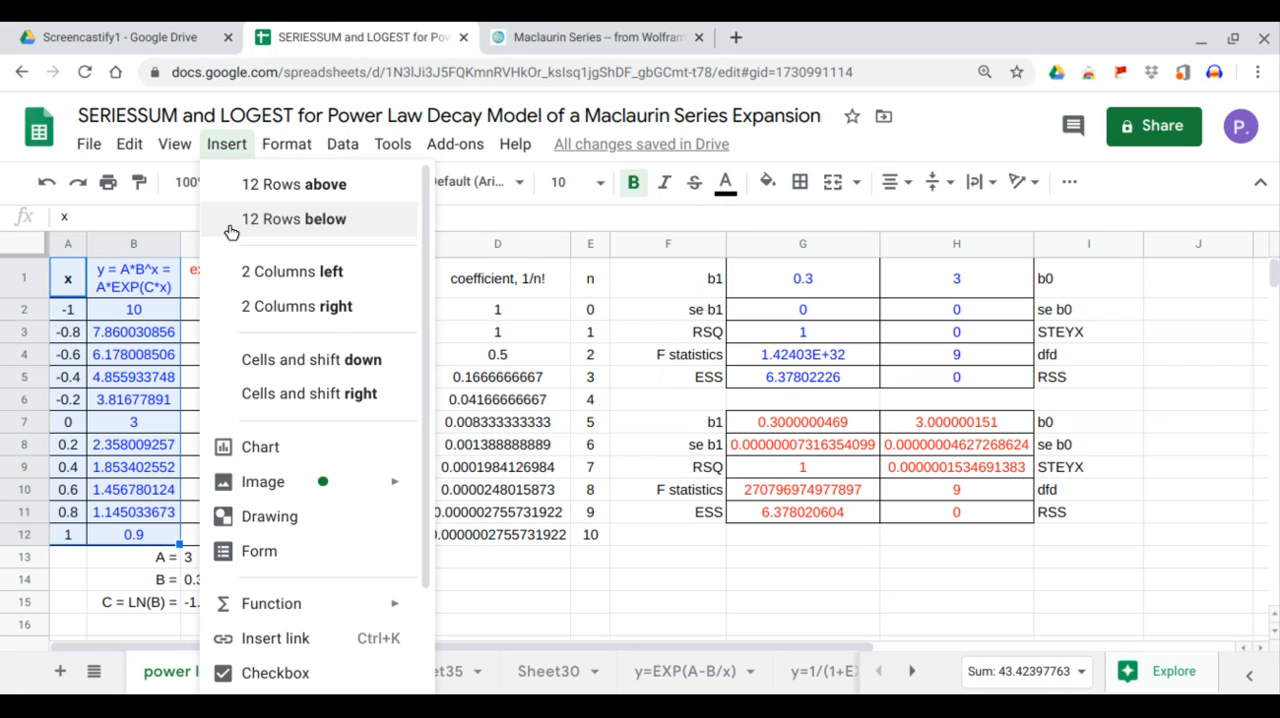
click(268, 455)
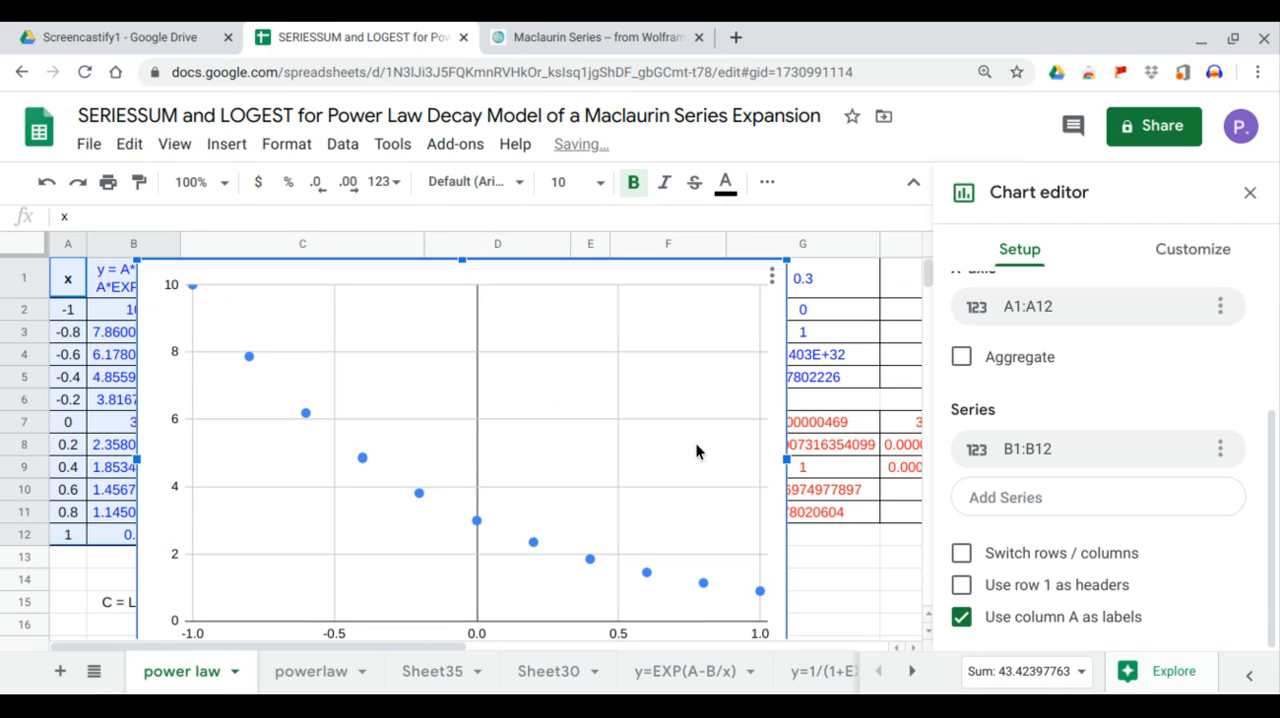
click(961, 585)
Add an exponential trendline to the chart's exact y series.
click(1151, 251)
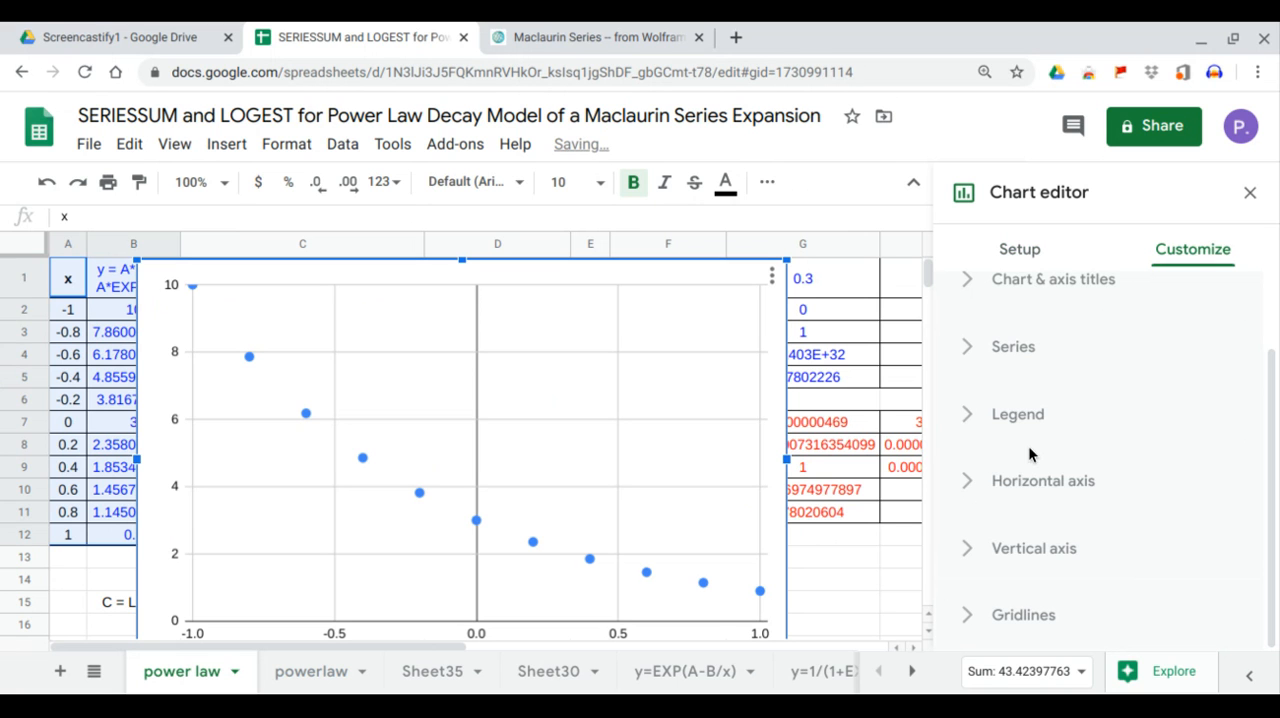
click(1030, 354)
scroll(1055, 480, down, 2)
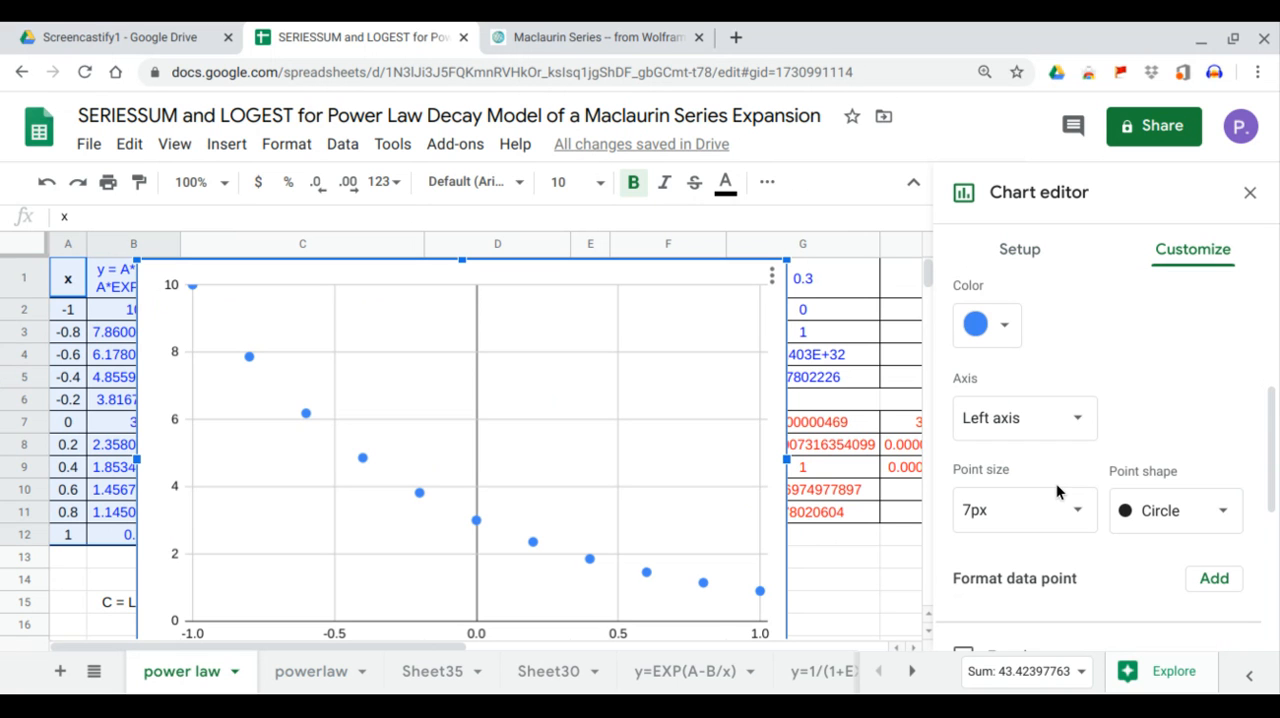
scroll(1050, 560, down, 1)
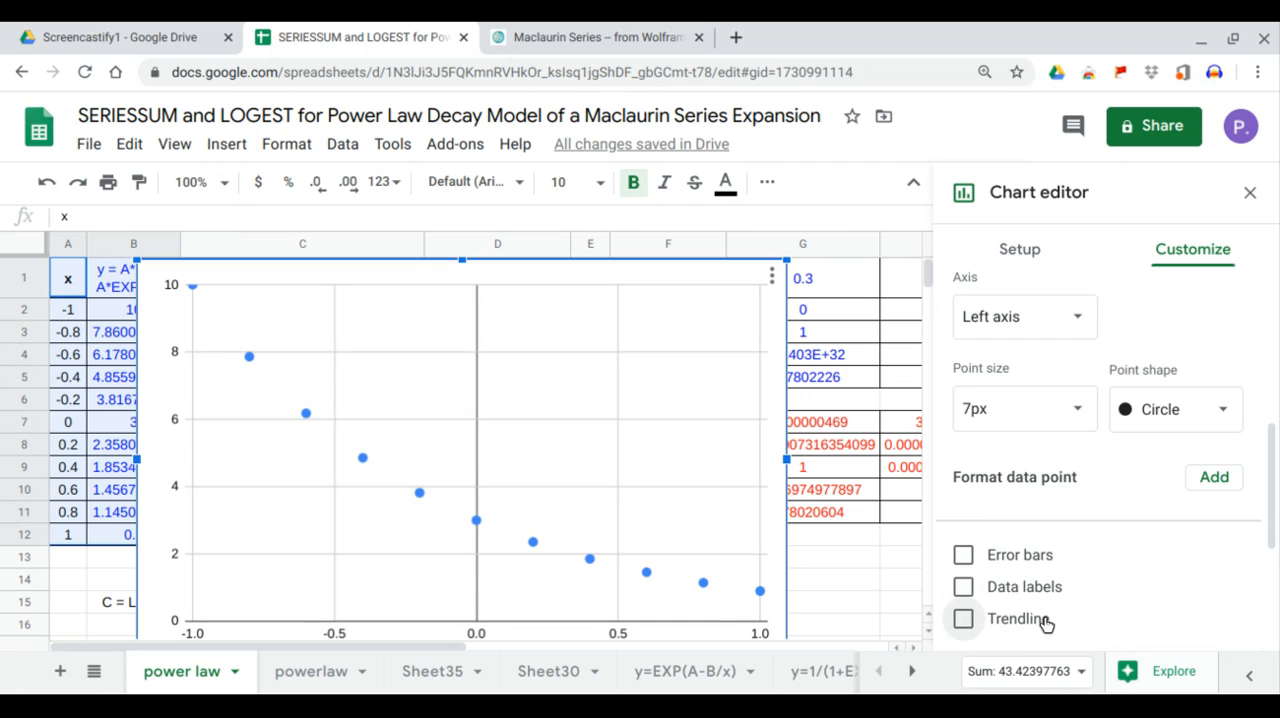
click(1046, 619)
scroll(1066, 538, down, 1)
click(1043, 564)
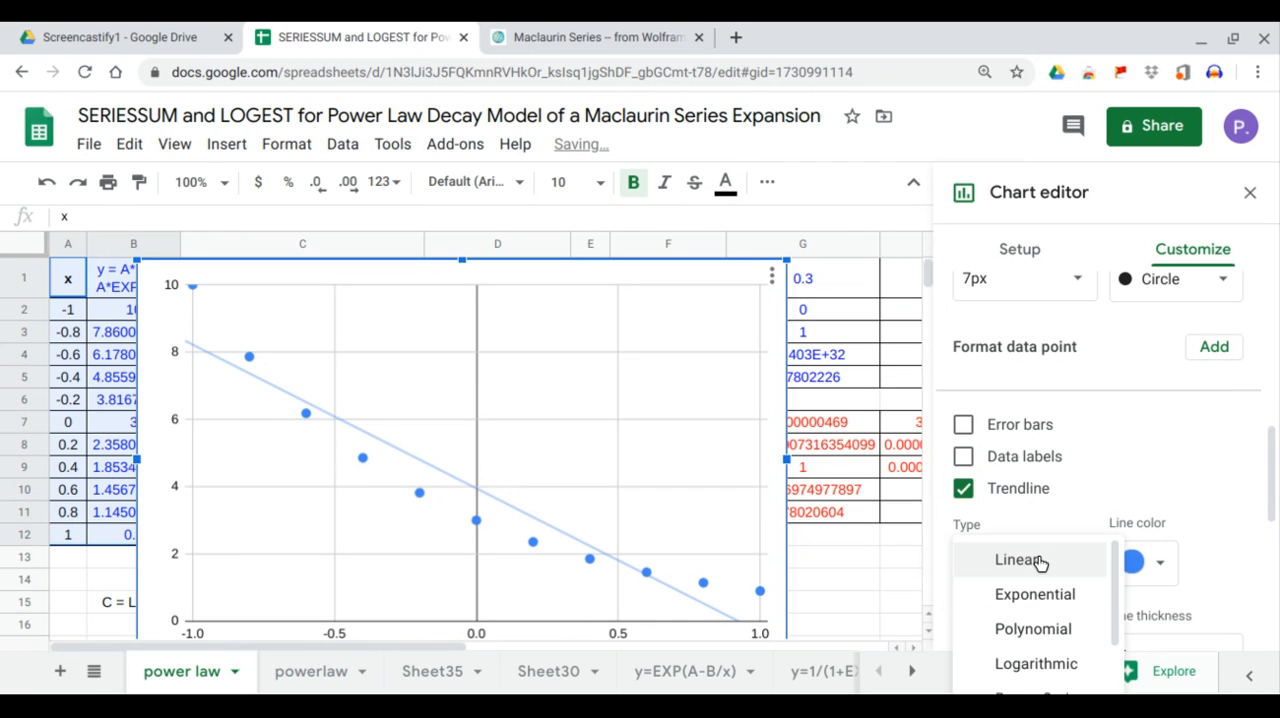
click(1045, 594)
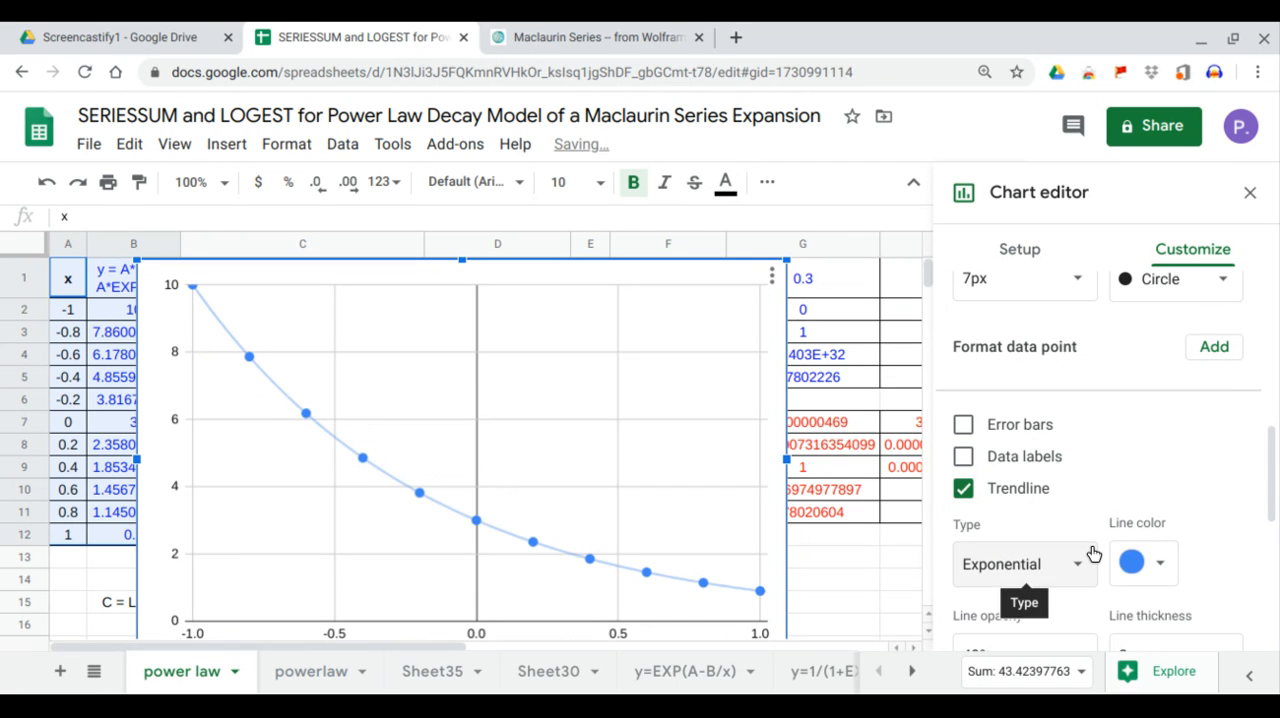
Label the exact y series' trendline with its equation.
scroll(1093, 543, down, 1)
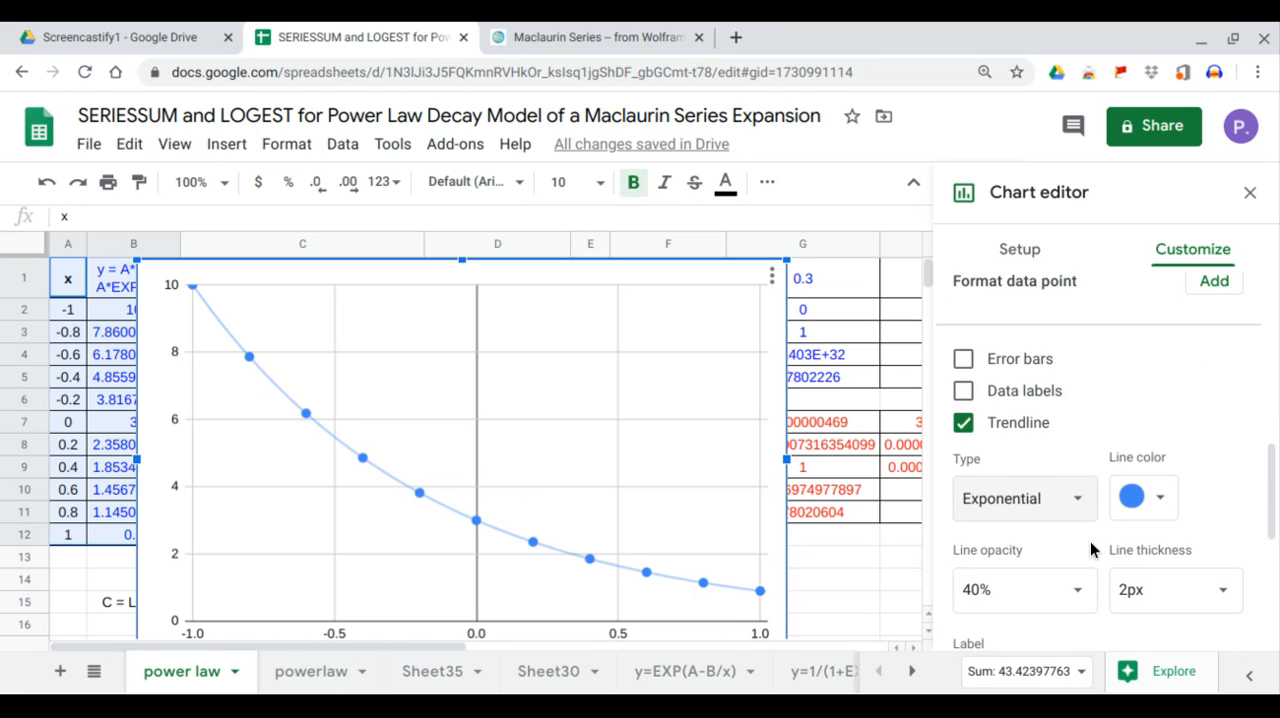
scroll(1095, 540, down, 2)
click(1110, 507)
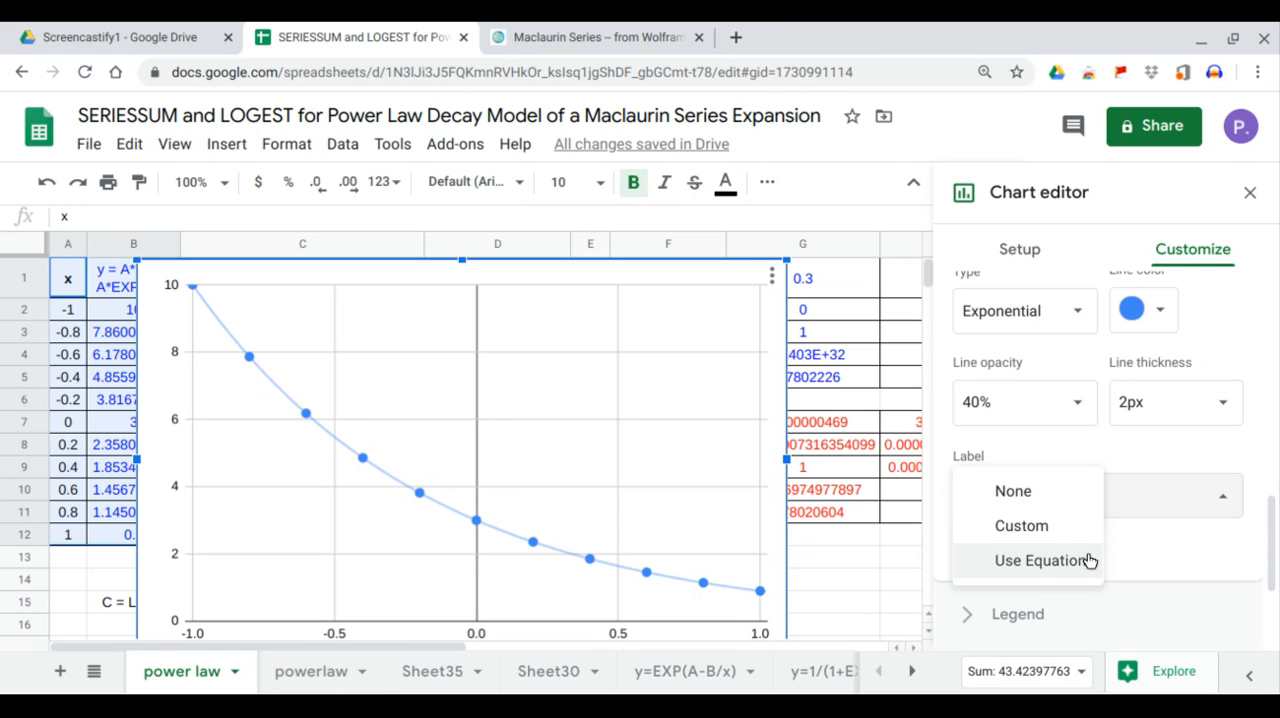
click(1089, 557)
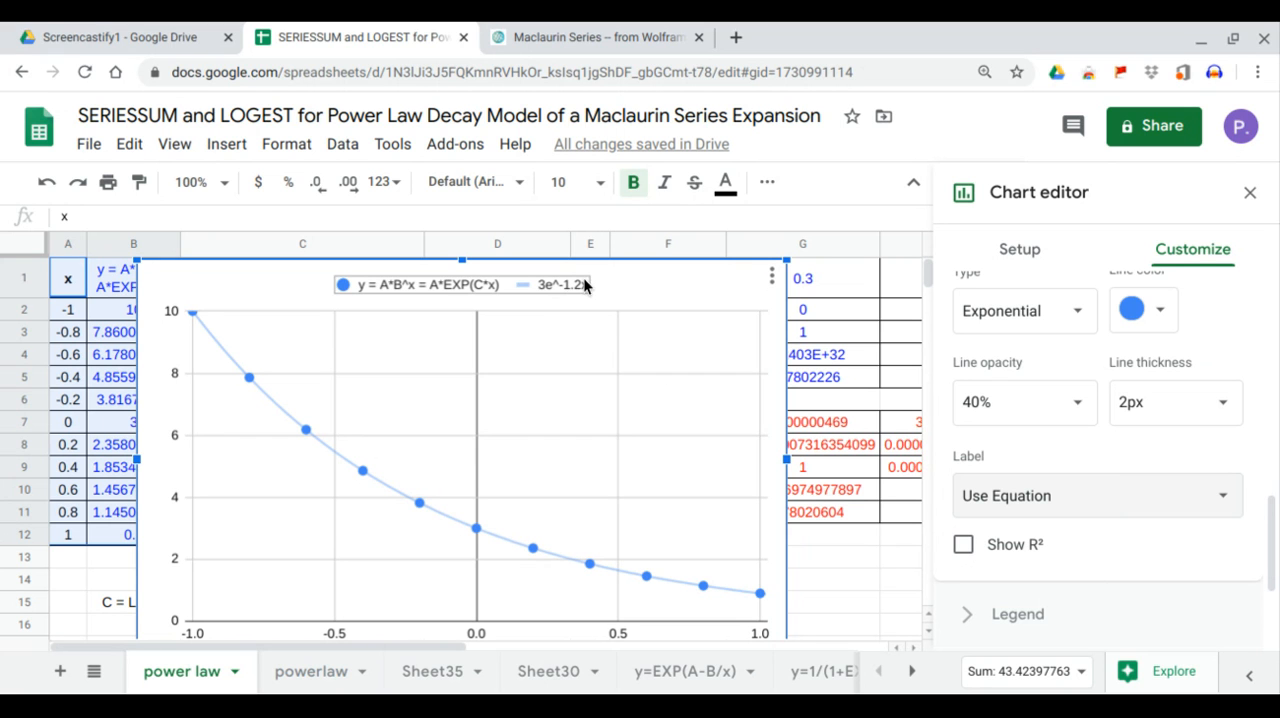
Move the chart off column C's data and add the expansion values in C1:C12 as a second series.
drag(585, 287, 769, 297)
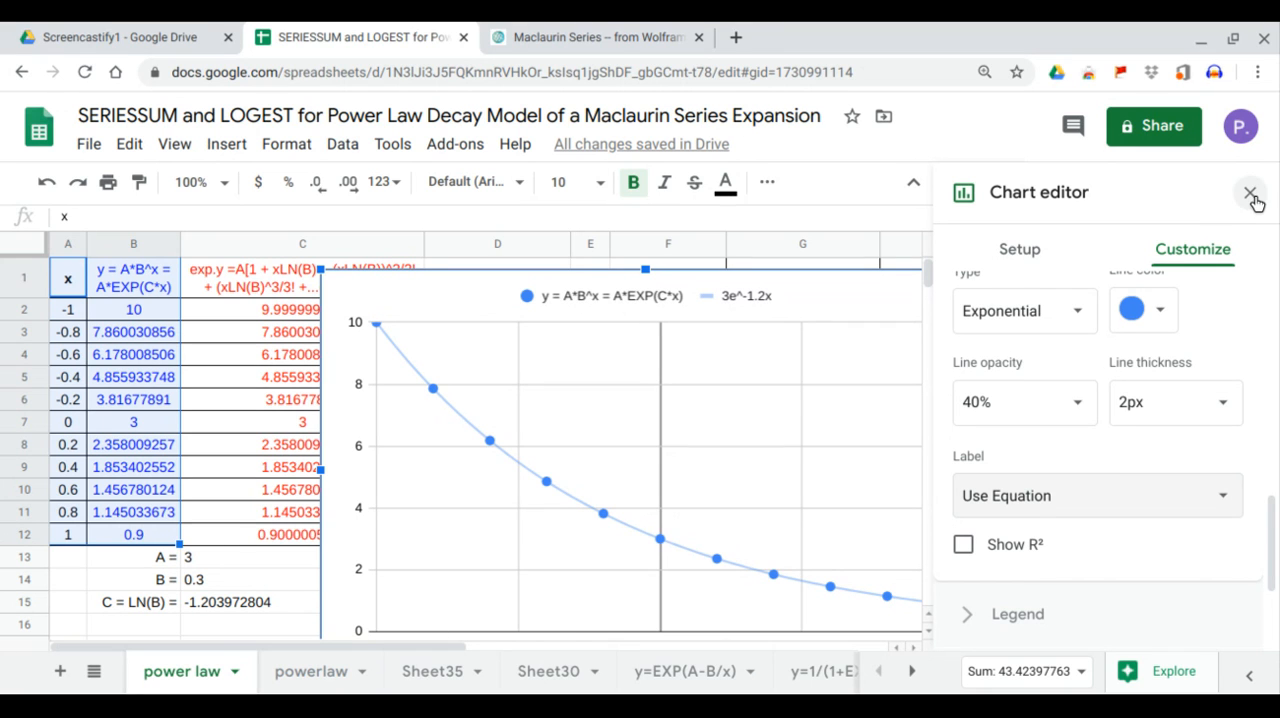
click(1038, 254)
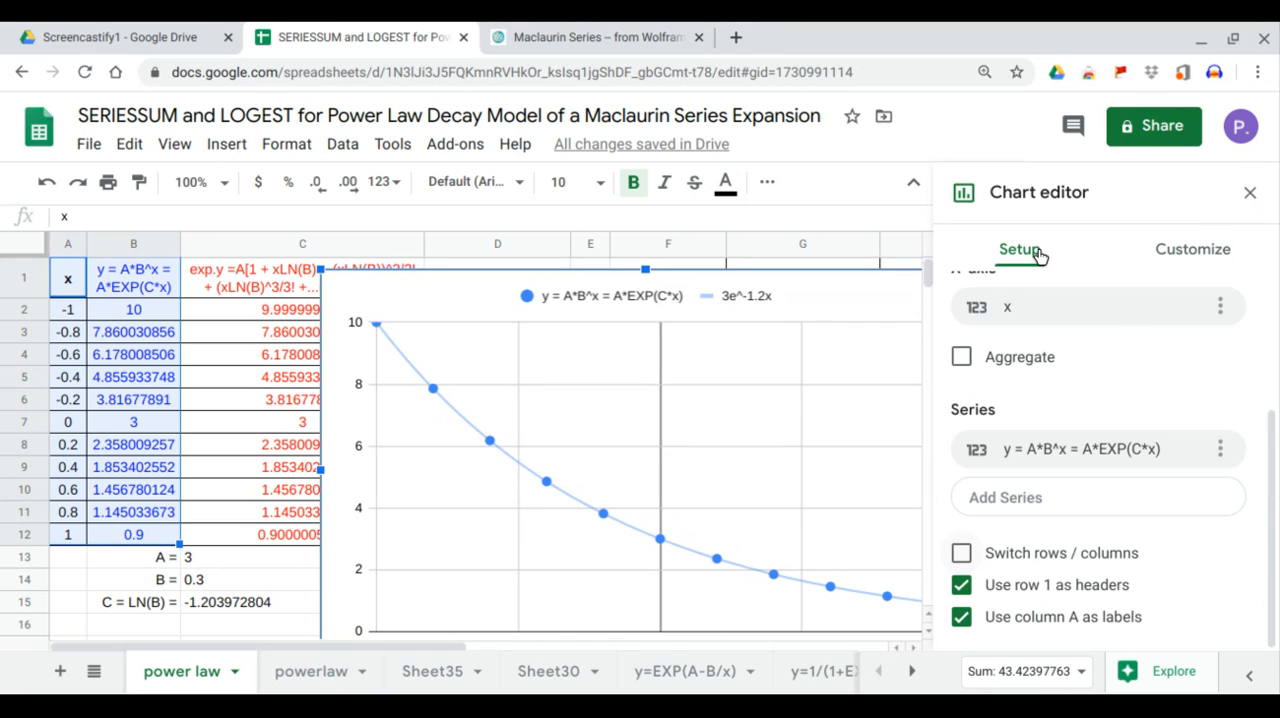
click(1036, 505)
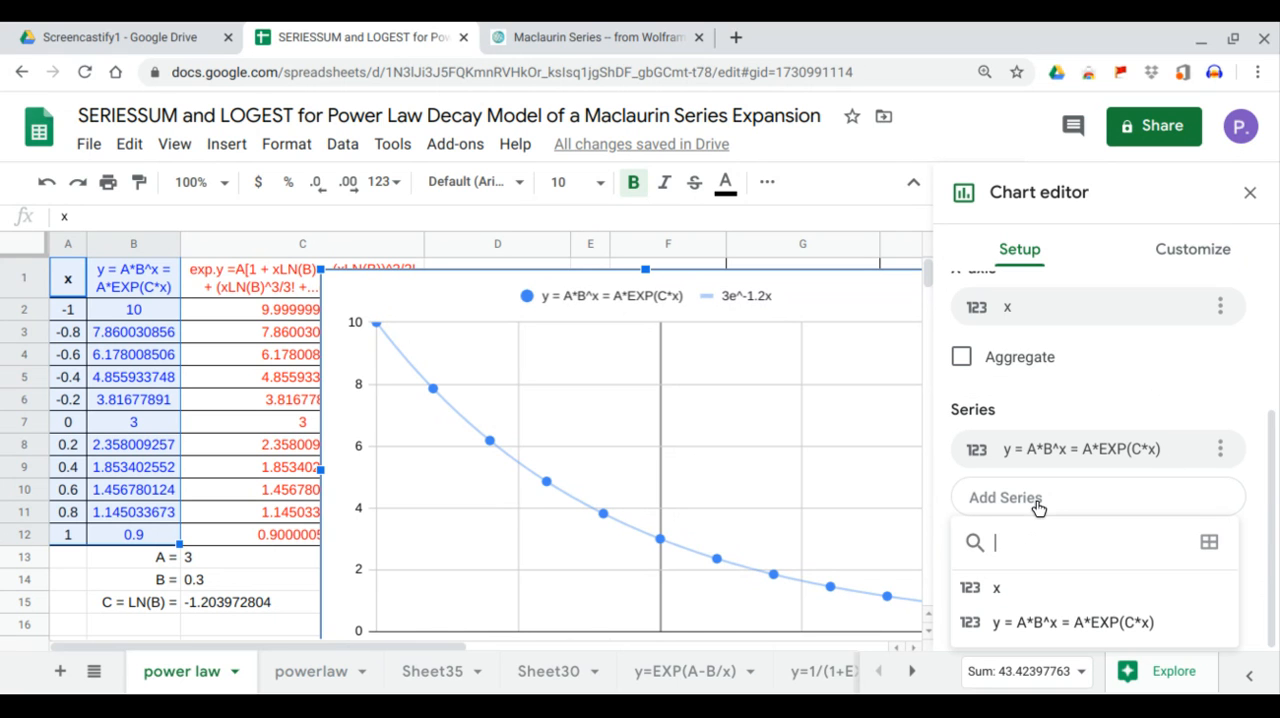
click(1207, 543)
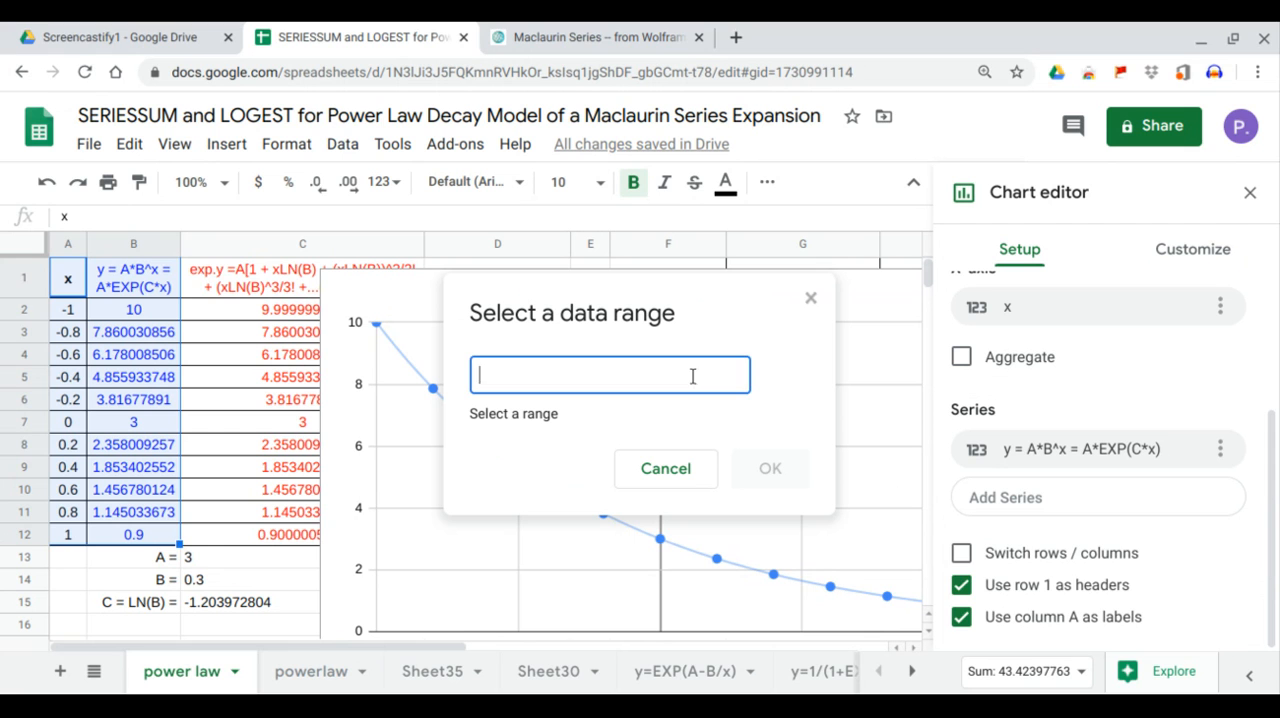
drag(282, 284, 286, 532)
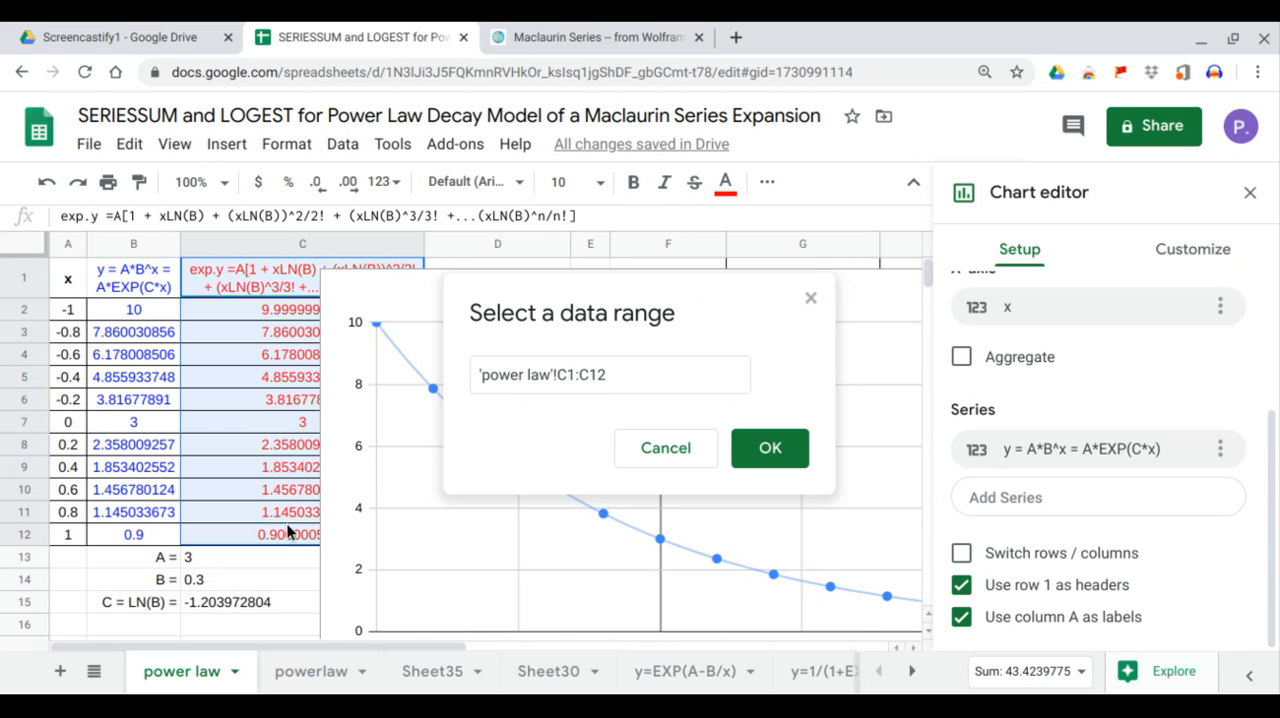
click(768, 450)
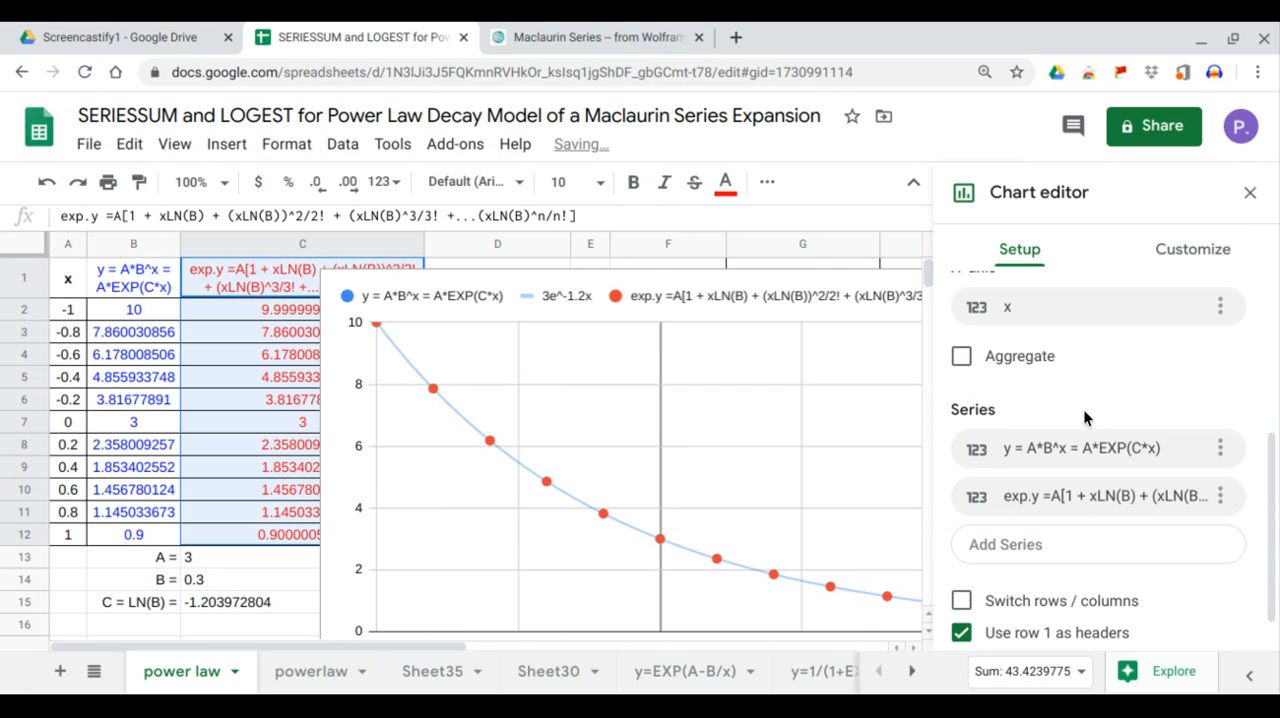
Turn on a trendline for the added expansion series and set its type to Exponential.
click(1186, 256)
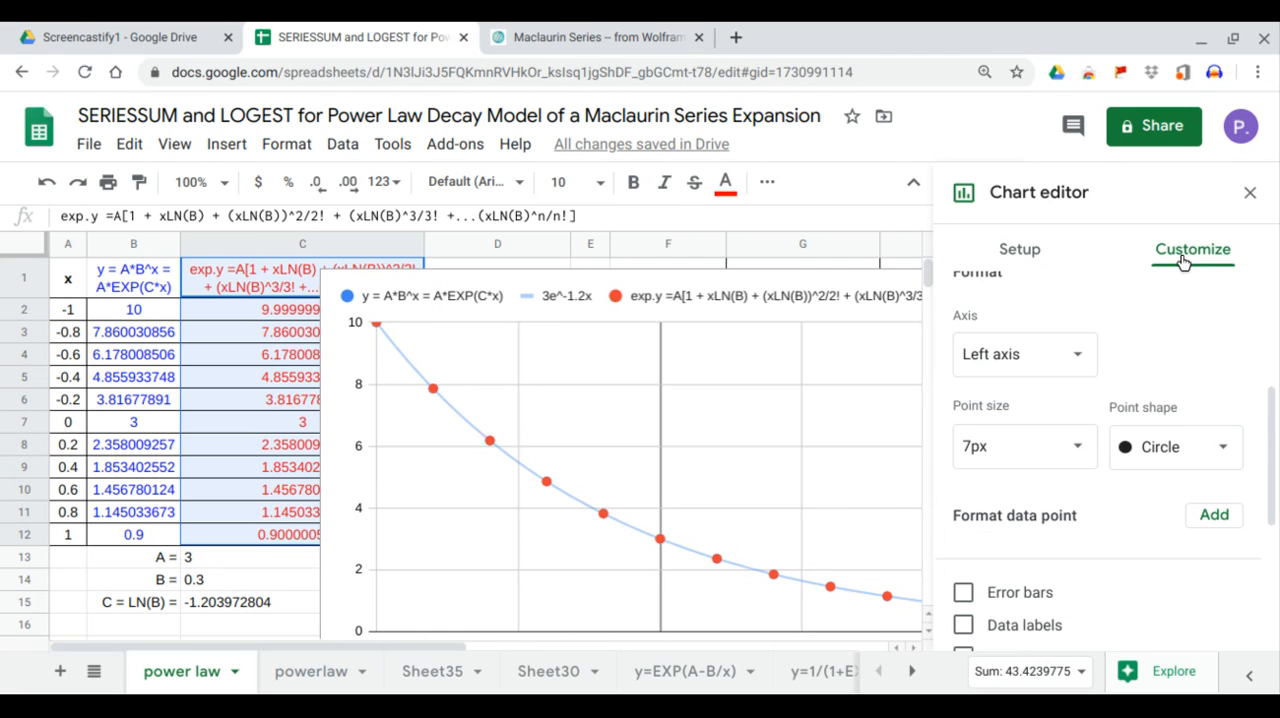
scroll(1036, 570, down, 2)
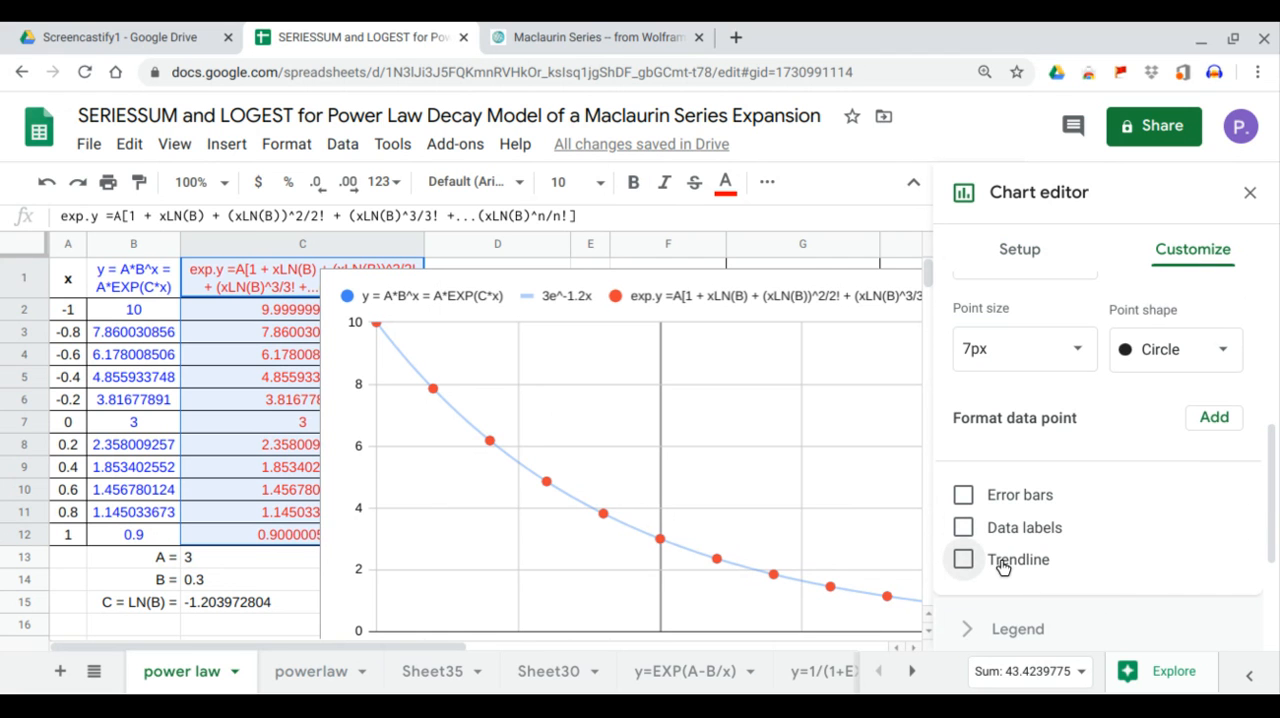
click(1012, 561)
scroll(1091, 540, down, 2)
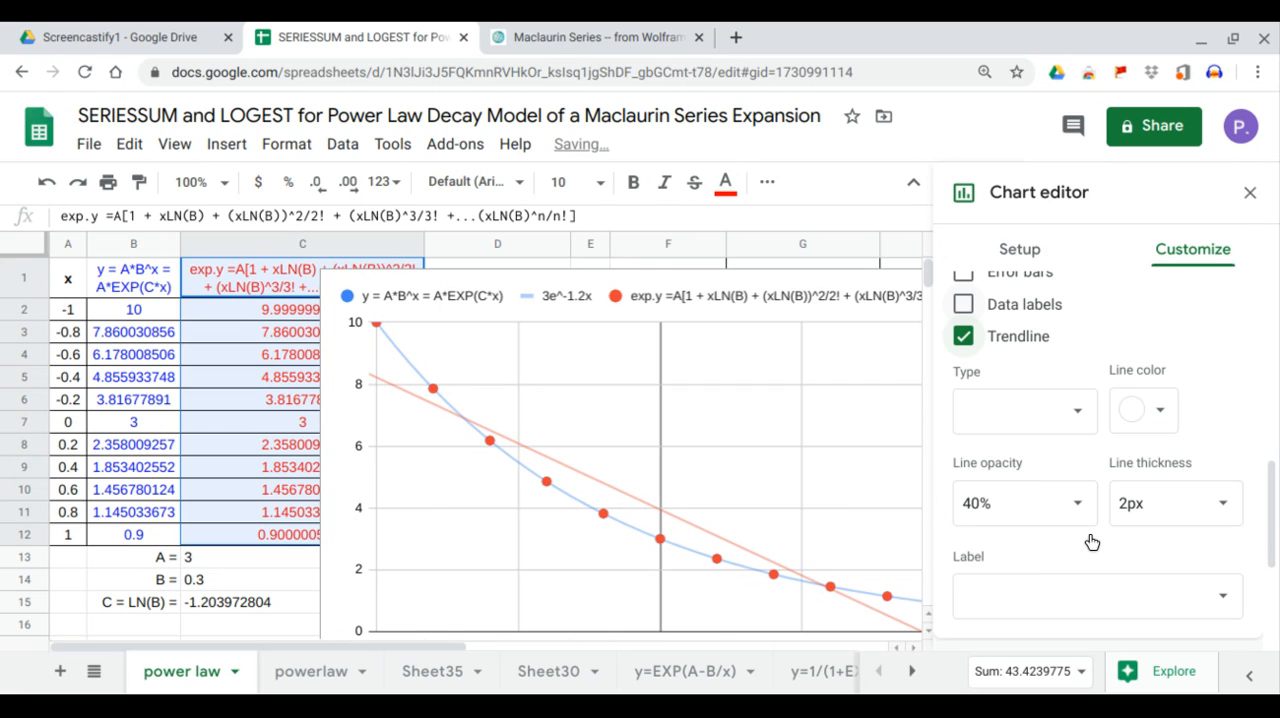
click(1077, 412)
click(1063, 443)
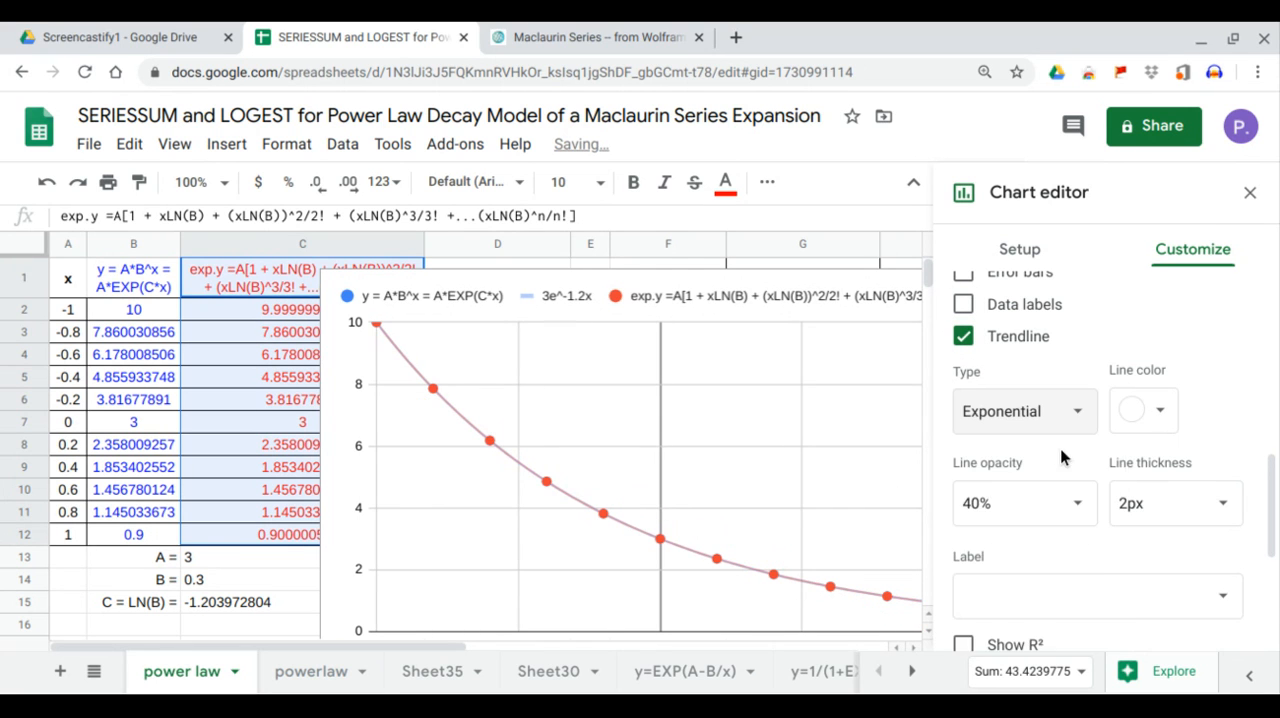
Label the expansion series' trendline with its equation and close the chart editor.
scroll(1068, 460, down, 2)
click(1118, 428)
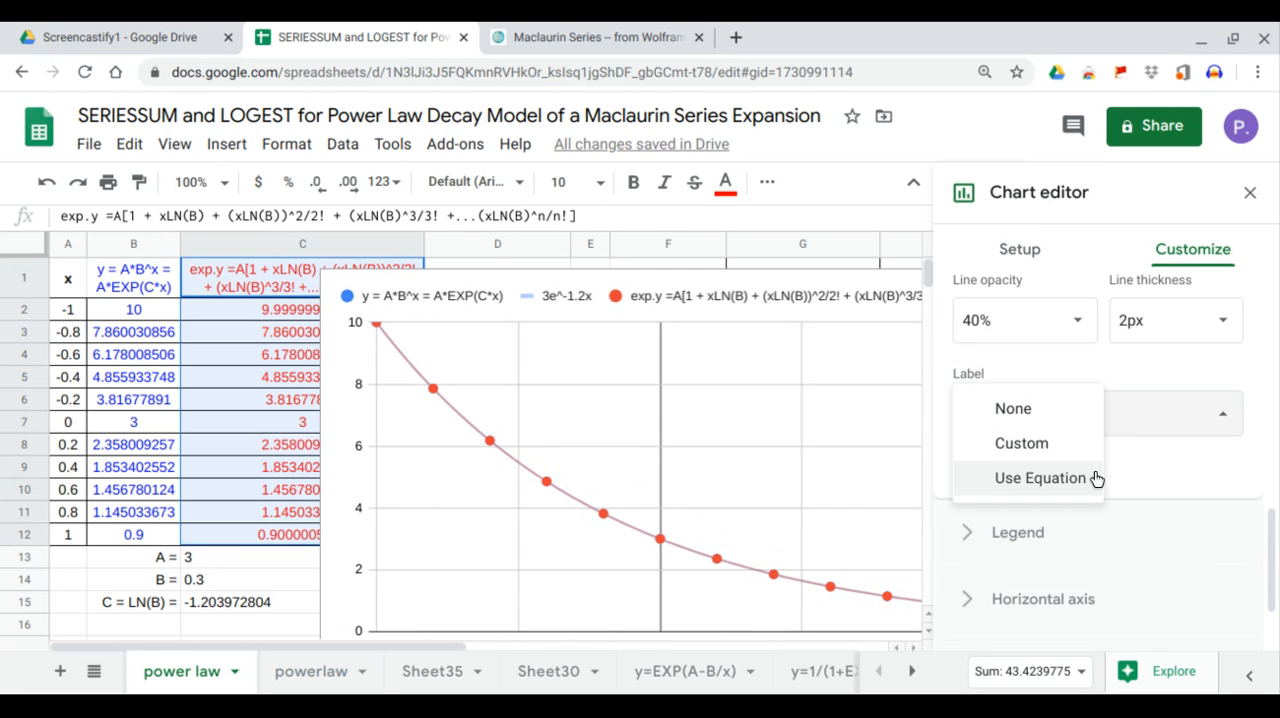
click(1094, 477)
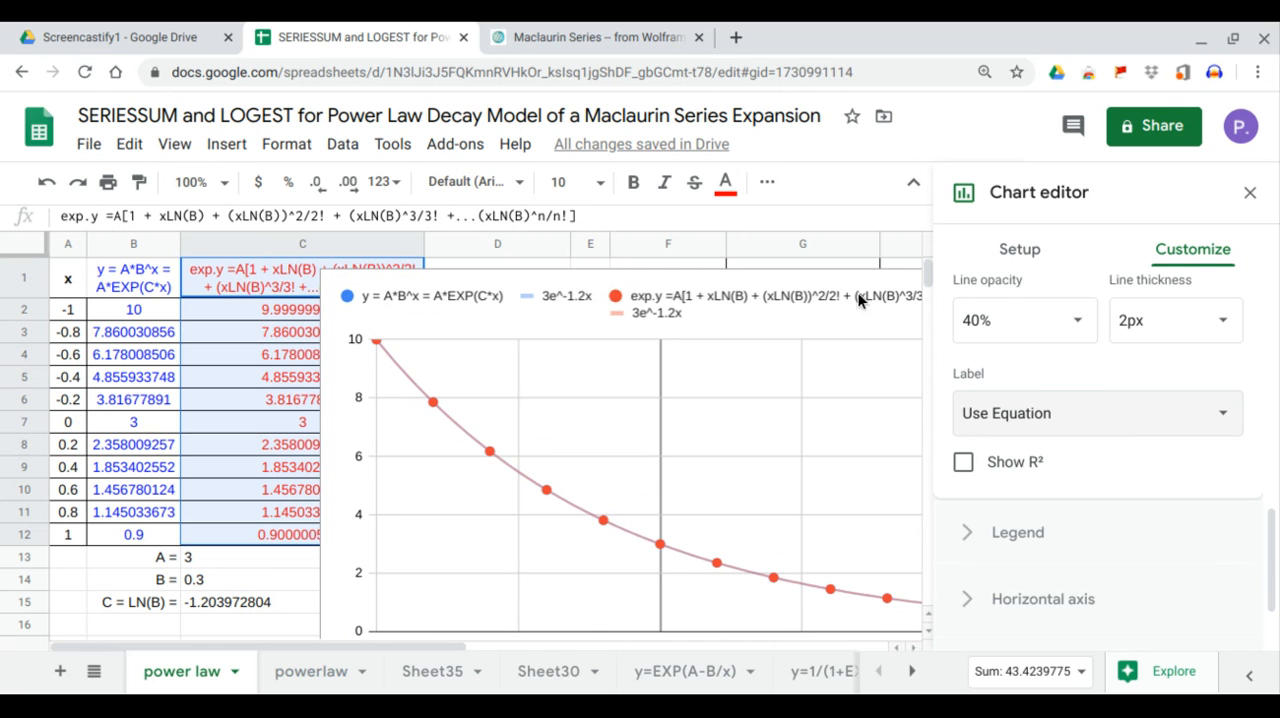
click(1249, 192)
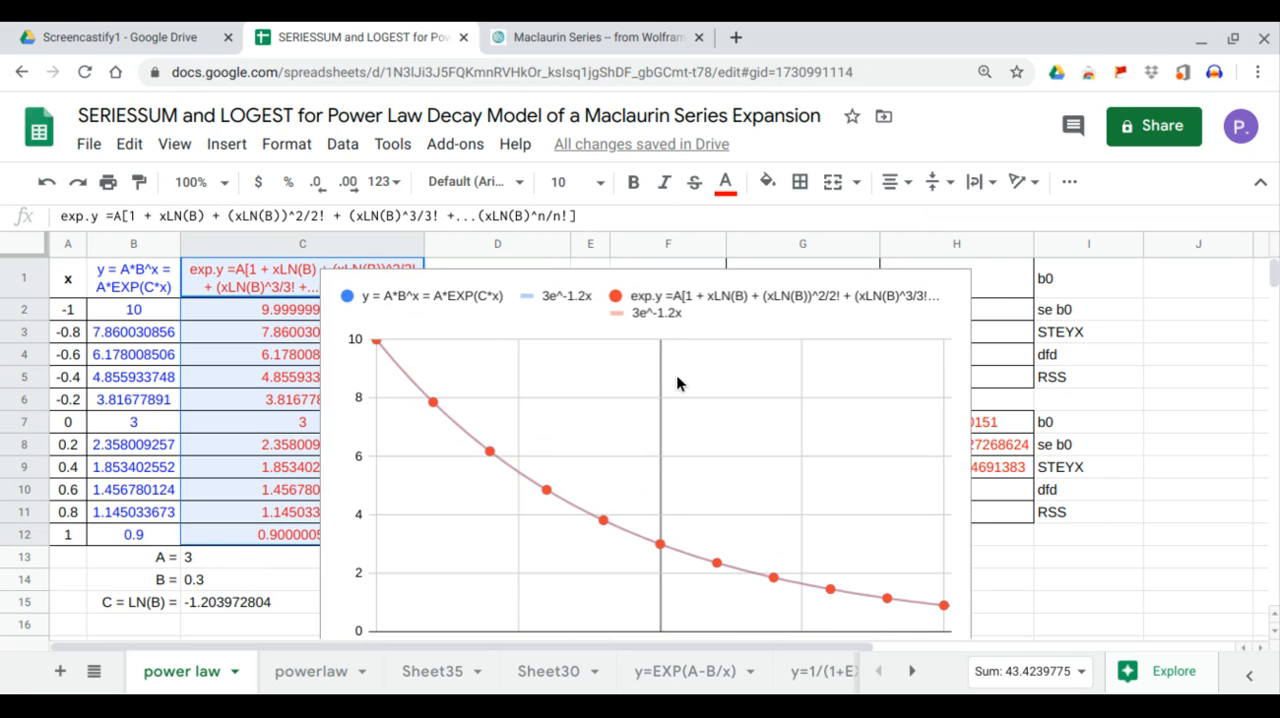
Move and resize the chart so it sits beside the data table, spanning columns F to J from row 1.
click(541, 352)
drag(541, 352, 798, 387)
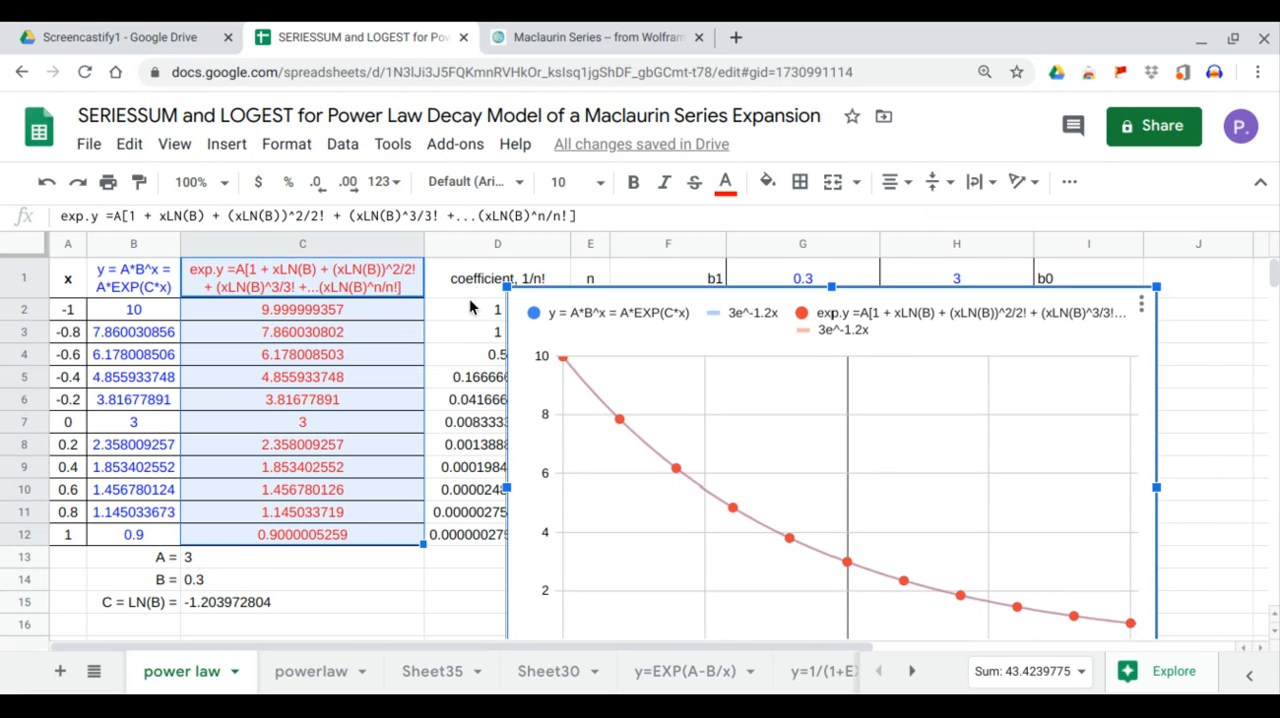
drag(508, 287, 588, 334)
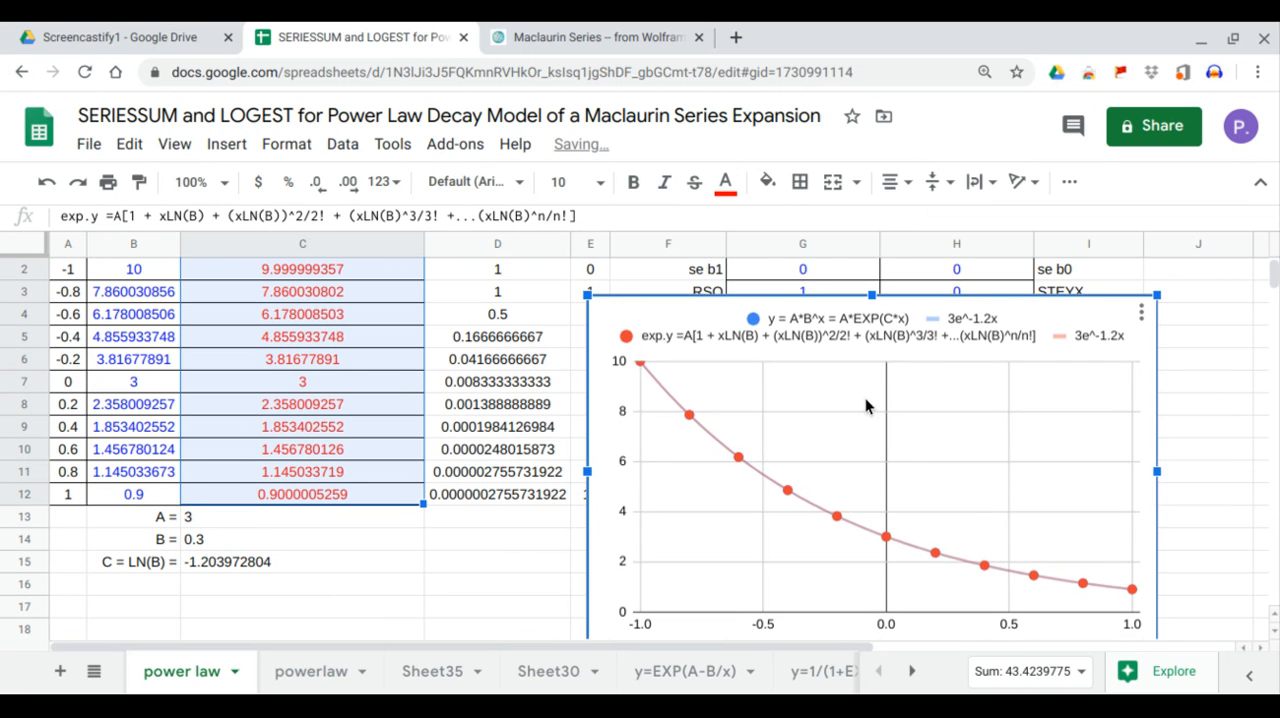
drag(869, 402, 927, 342)
scroll(887, 357, up, 1)
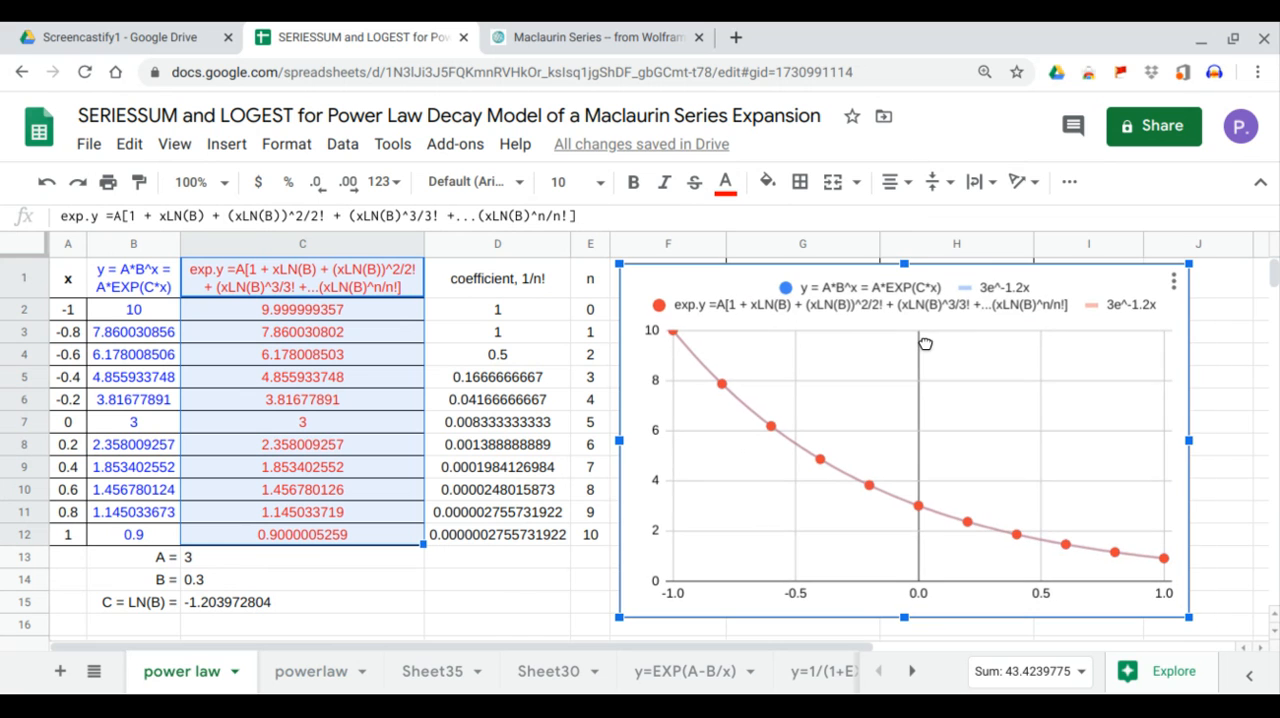
drag(1196, 445, 1244, 444)
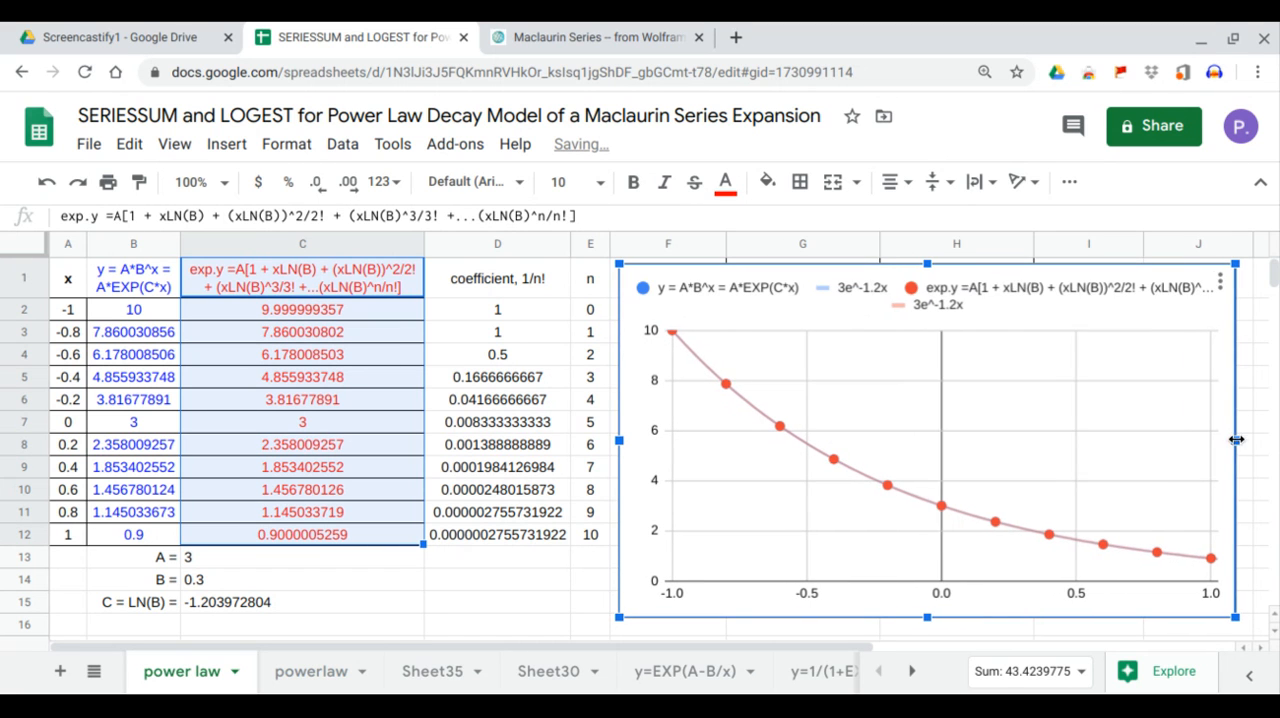